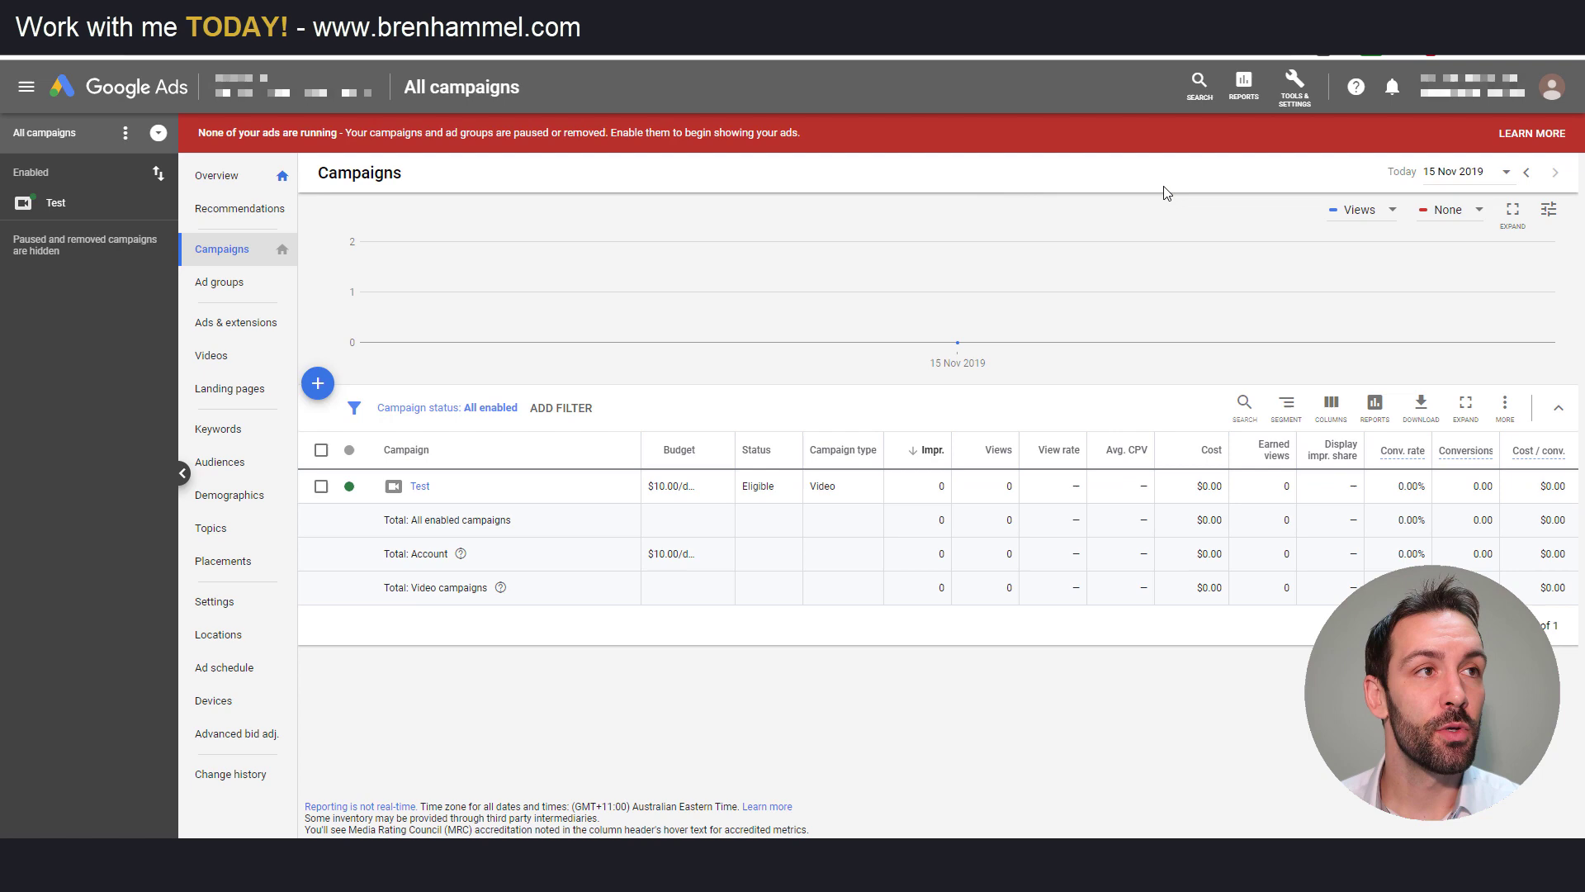
Open the Keyword Planner and start discovering new keywords
click(1302, 100)
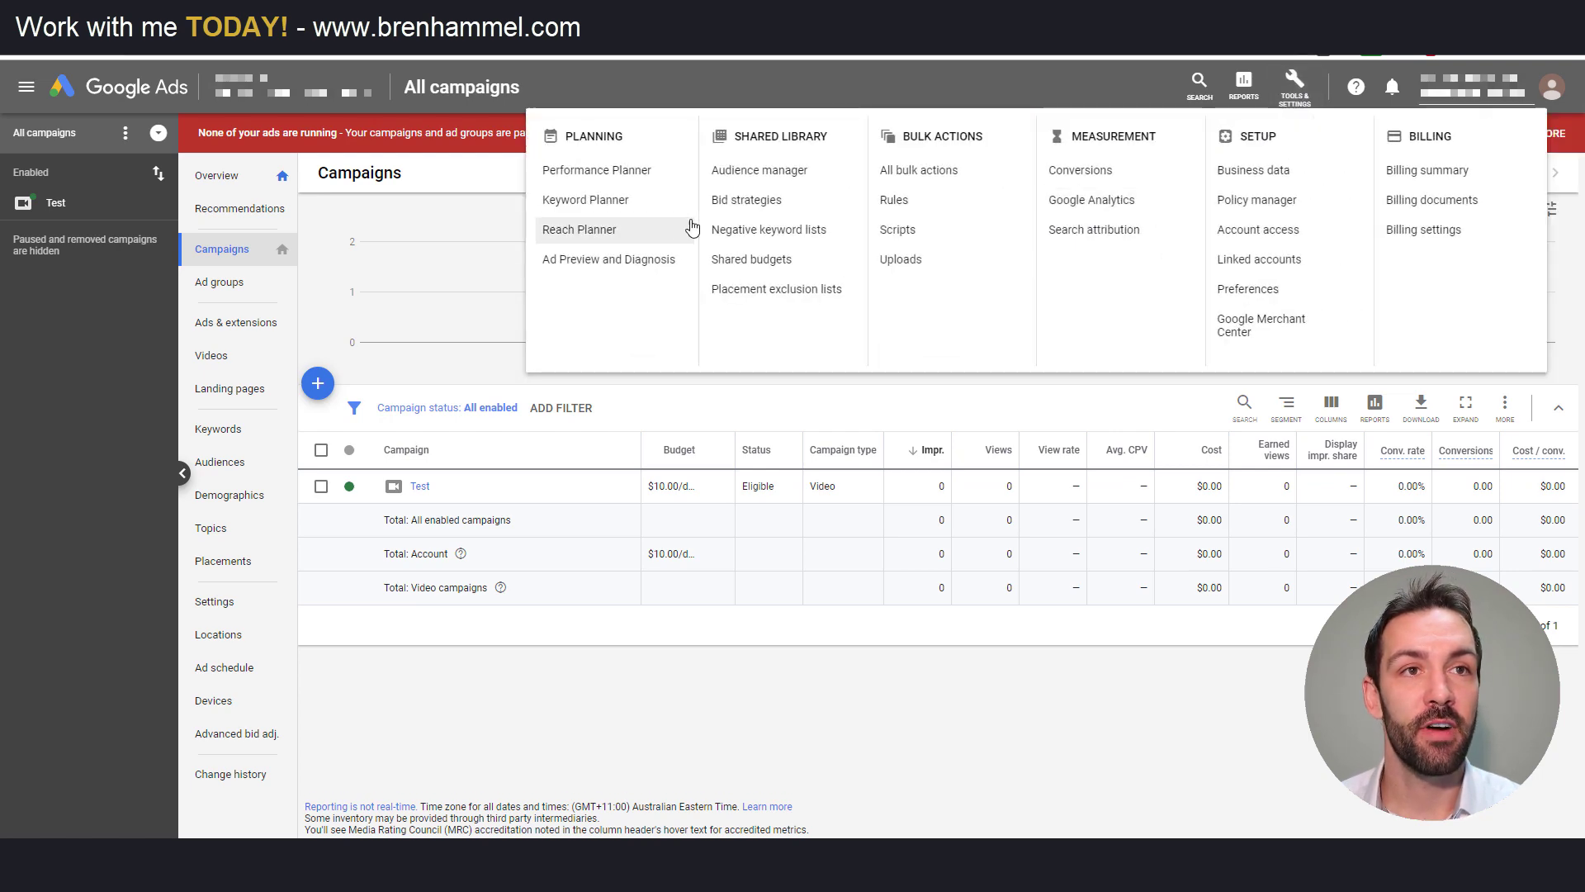
click(608, 207)
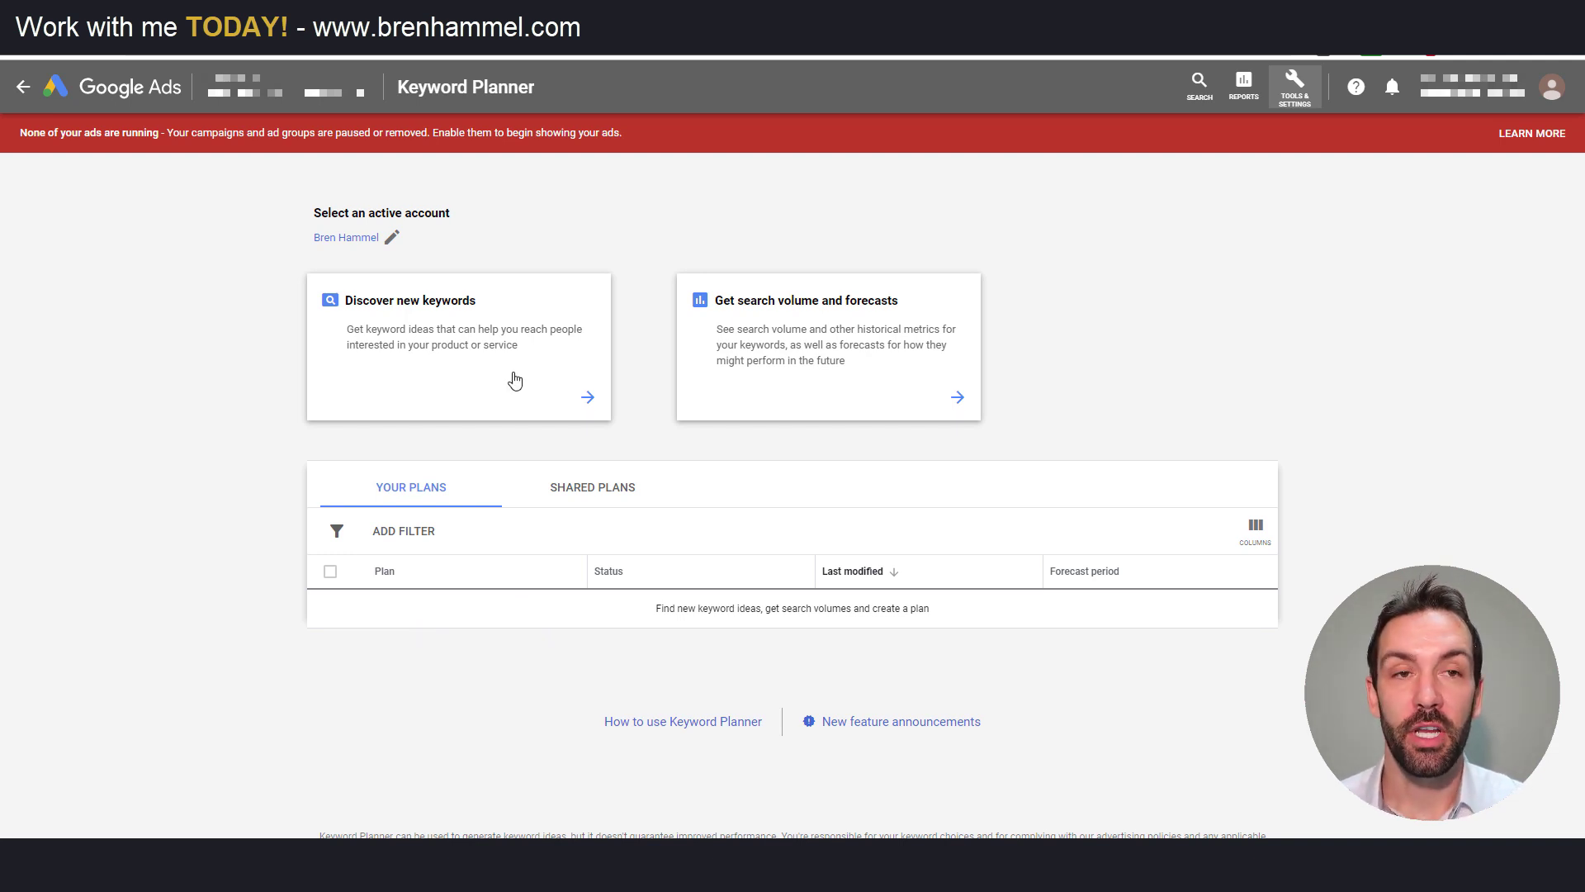
click(430, 332)
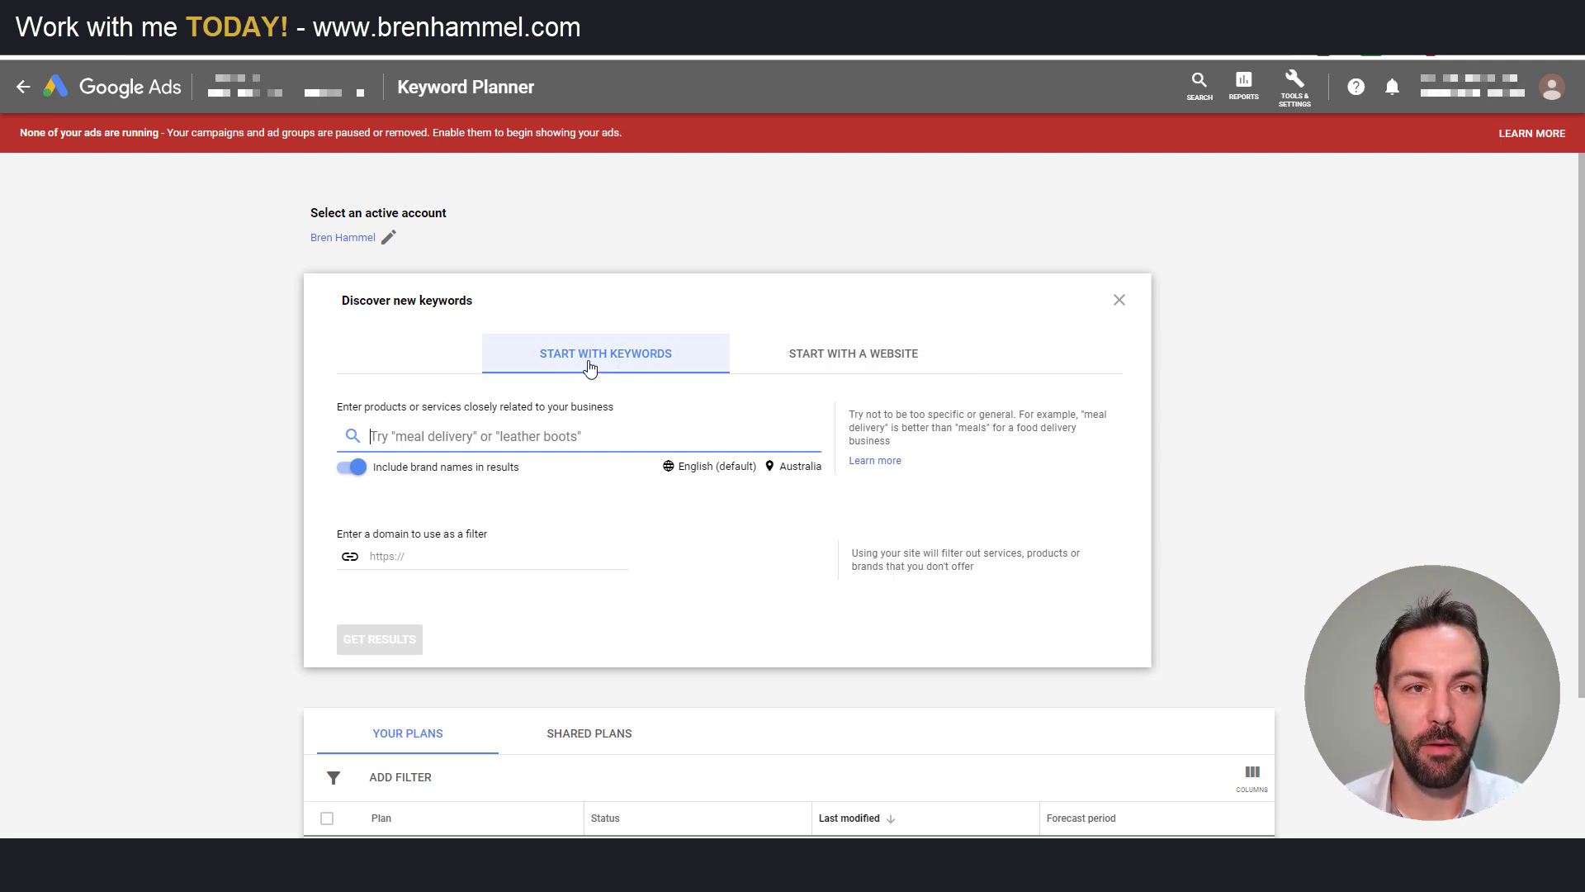
Compare starting from a website with starting from keywords, returning to the keyword-based option and its product or service entry
click(768, 358)
click(630, 362)
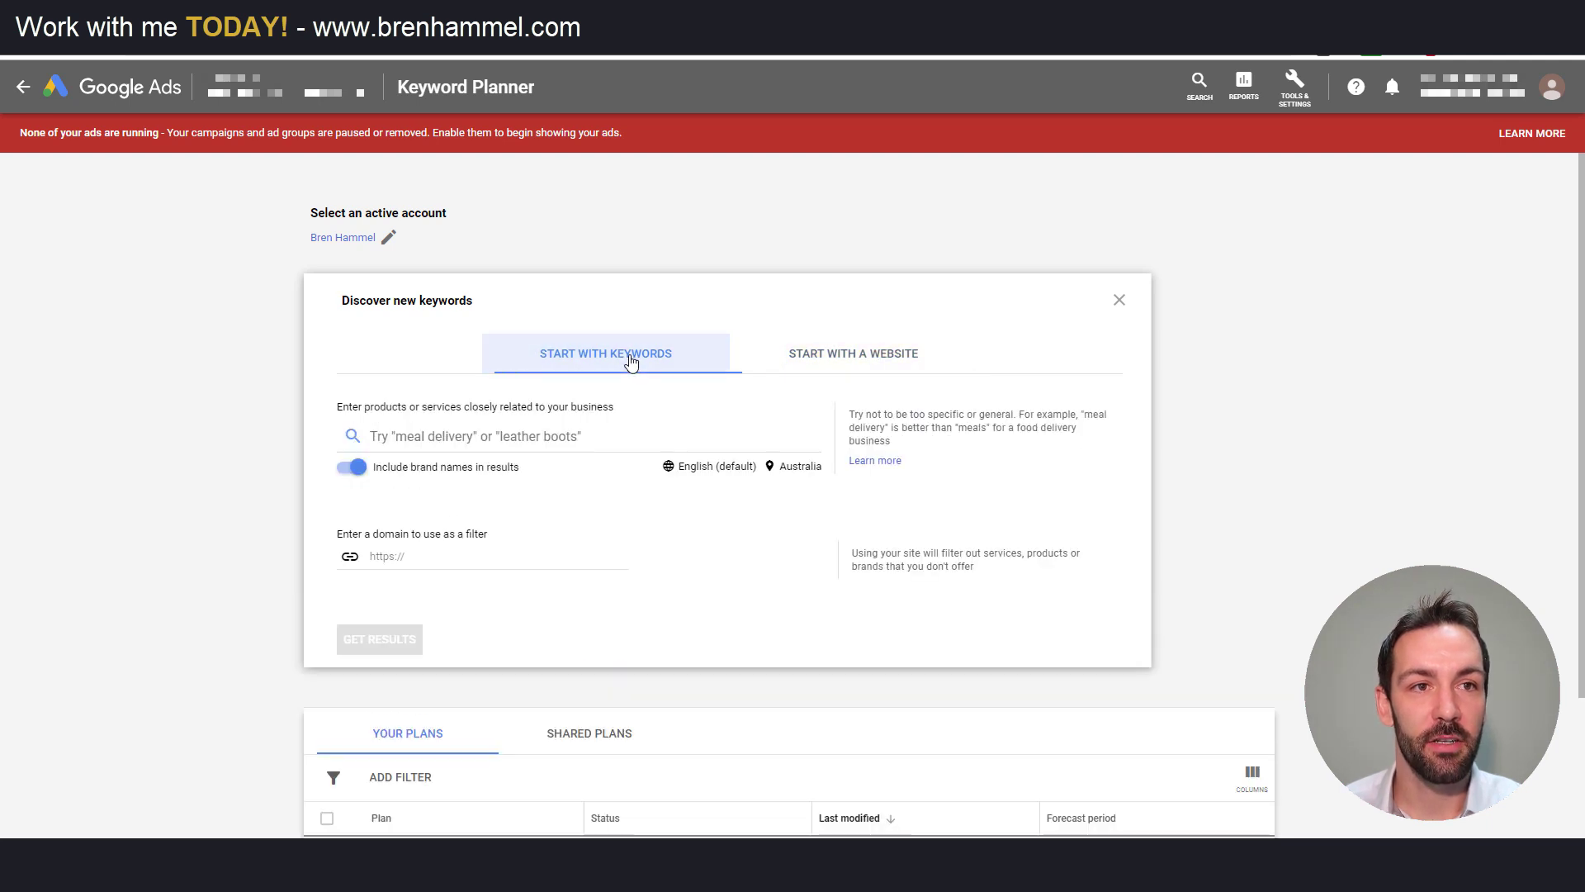
click(825, 364)
click(584, 363)
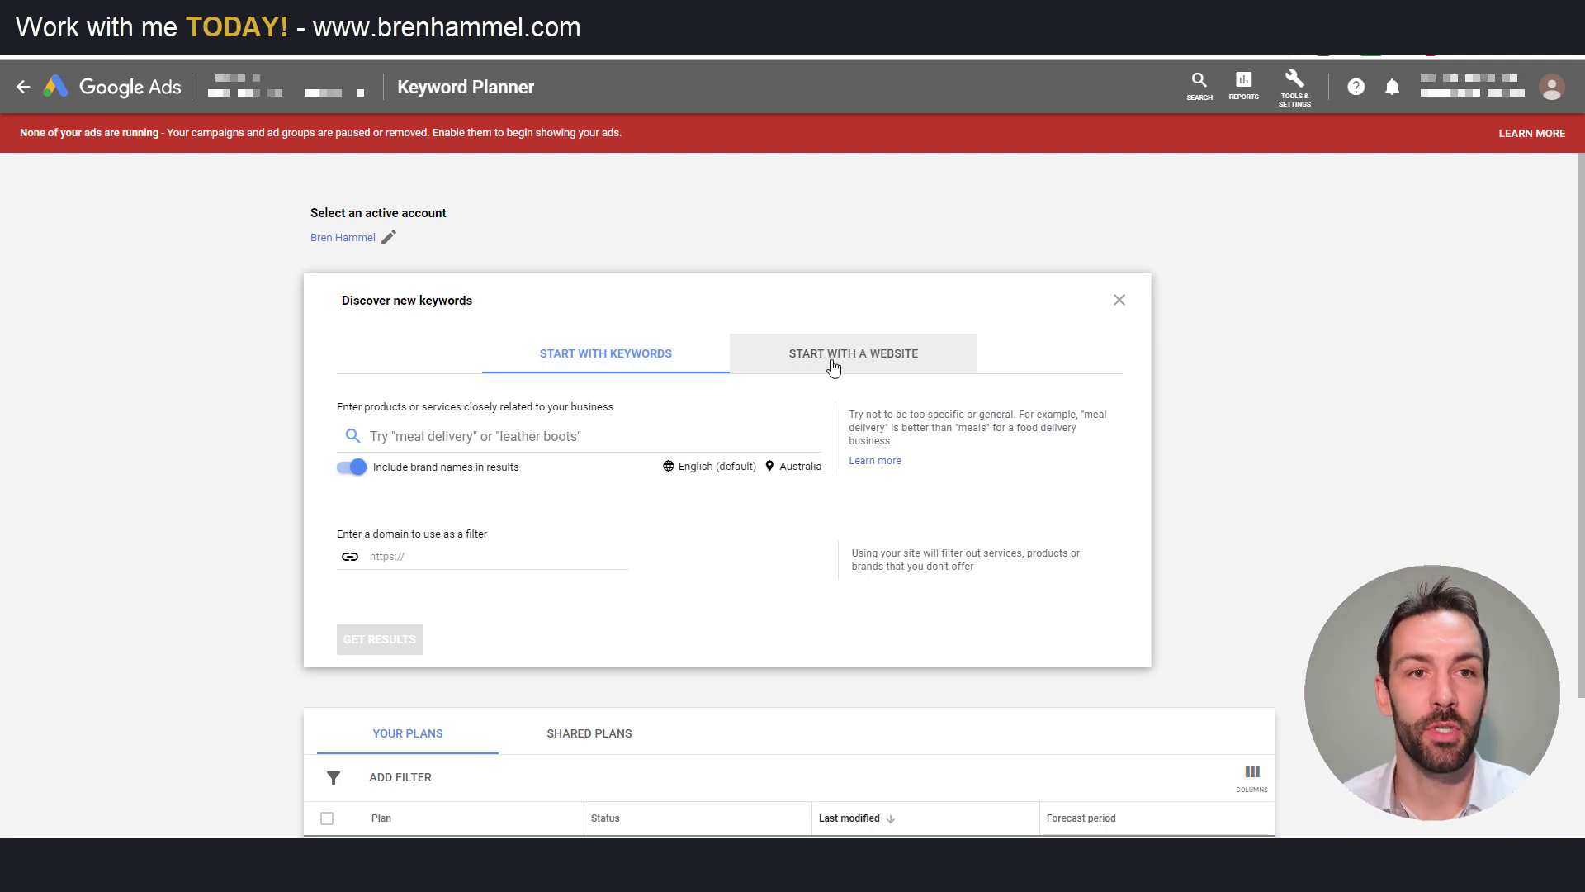
click(501, 442)
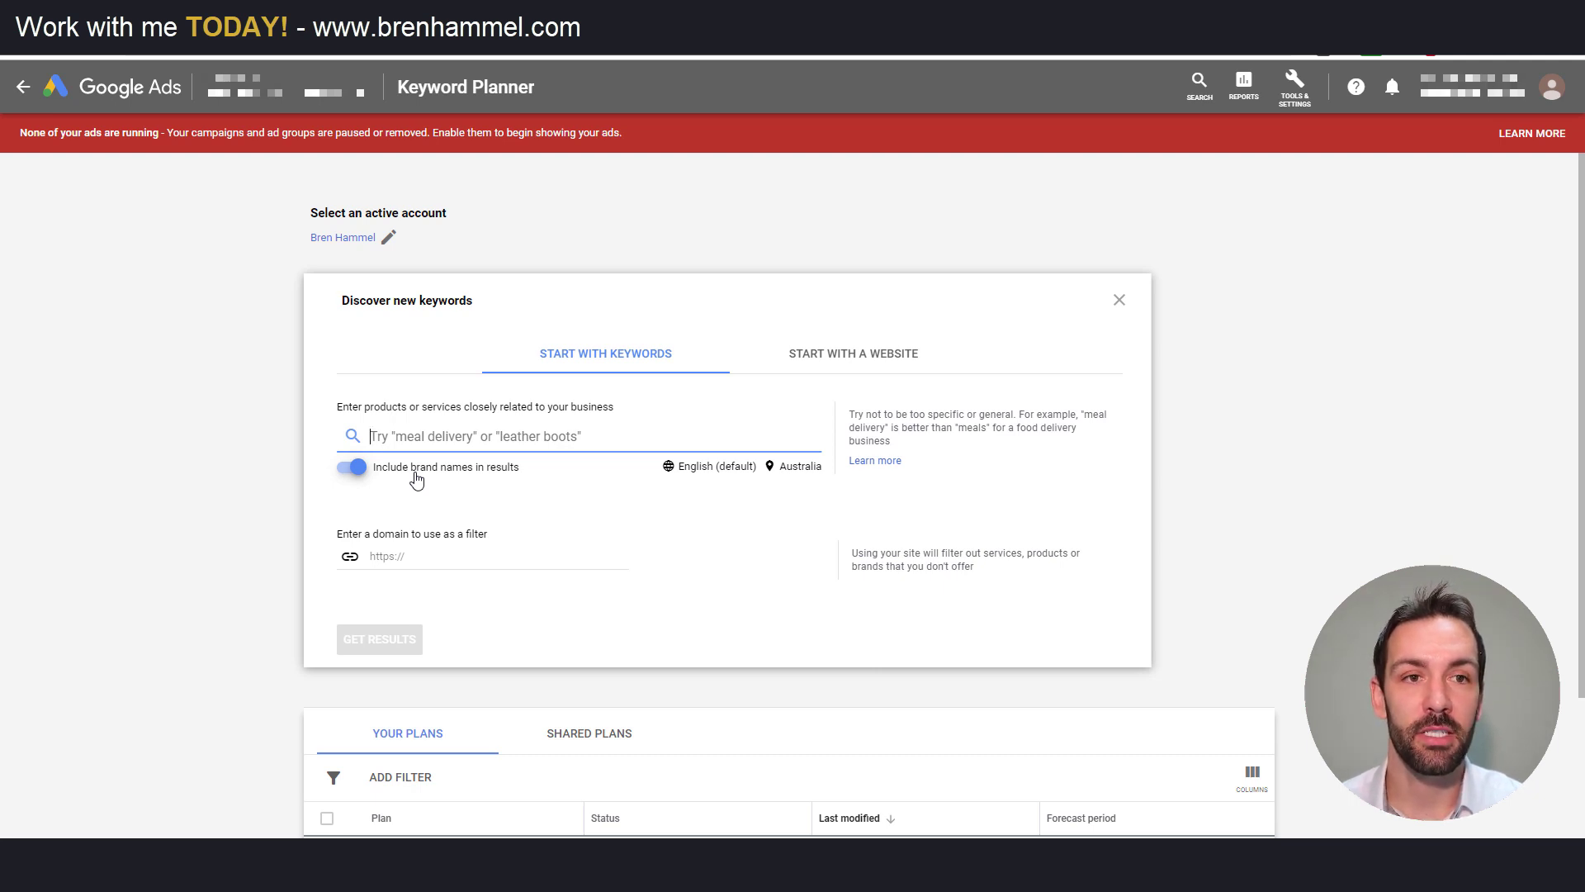
Review the language choices and location targeting for the keyword discovery without changing them
click(727, 472)
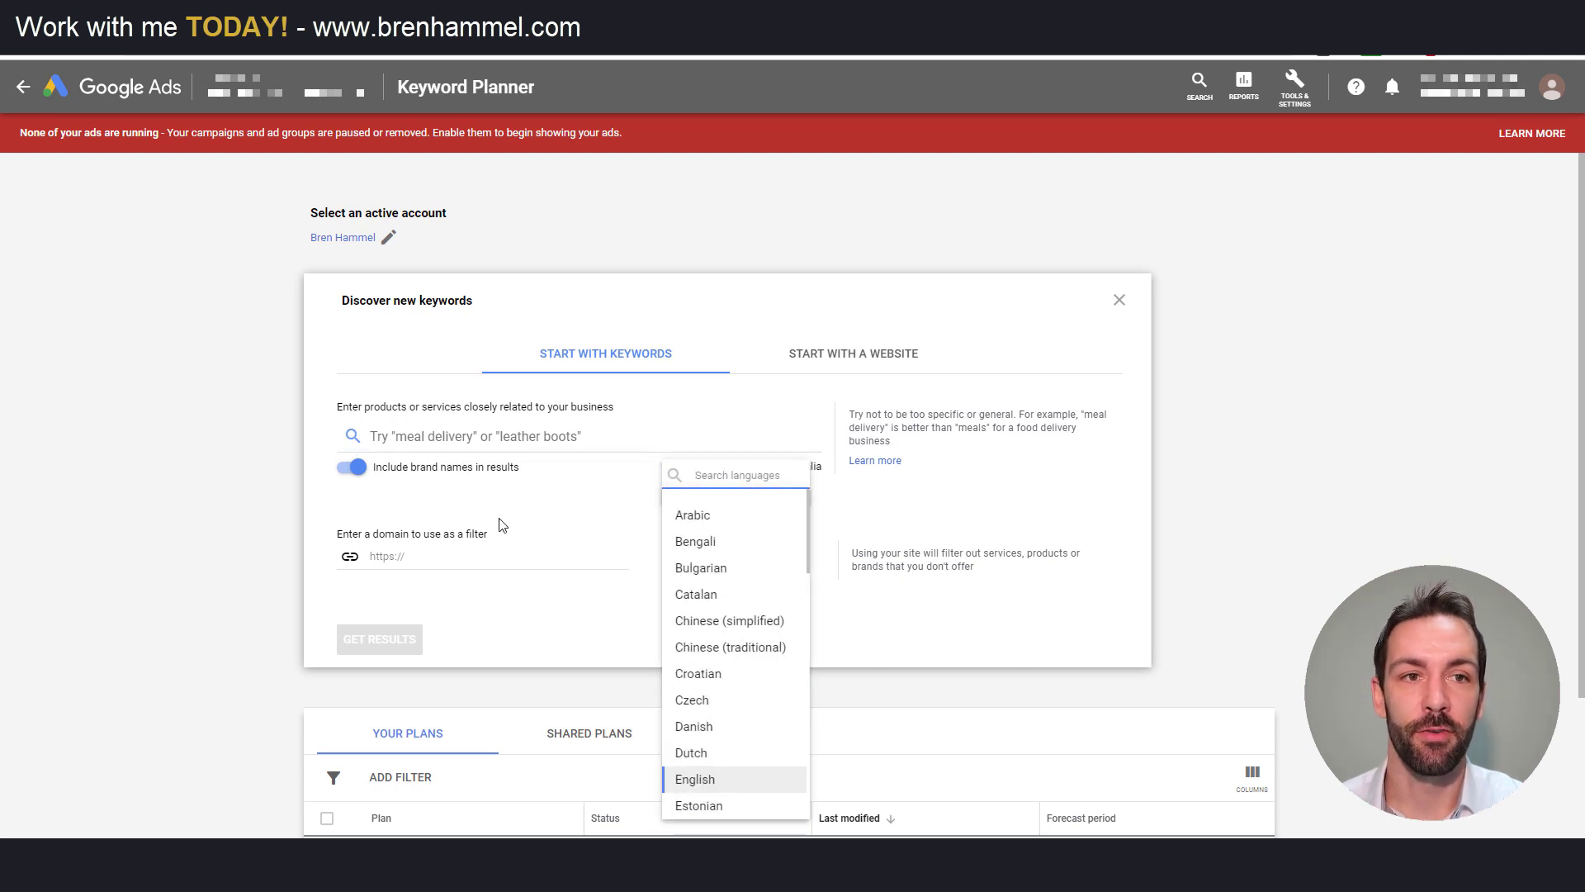
click(554, 506)
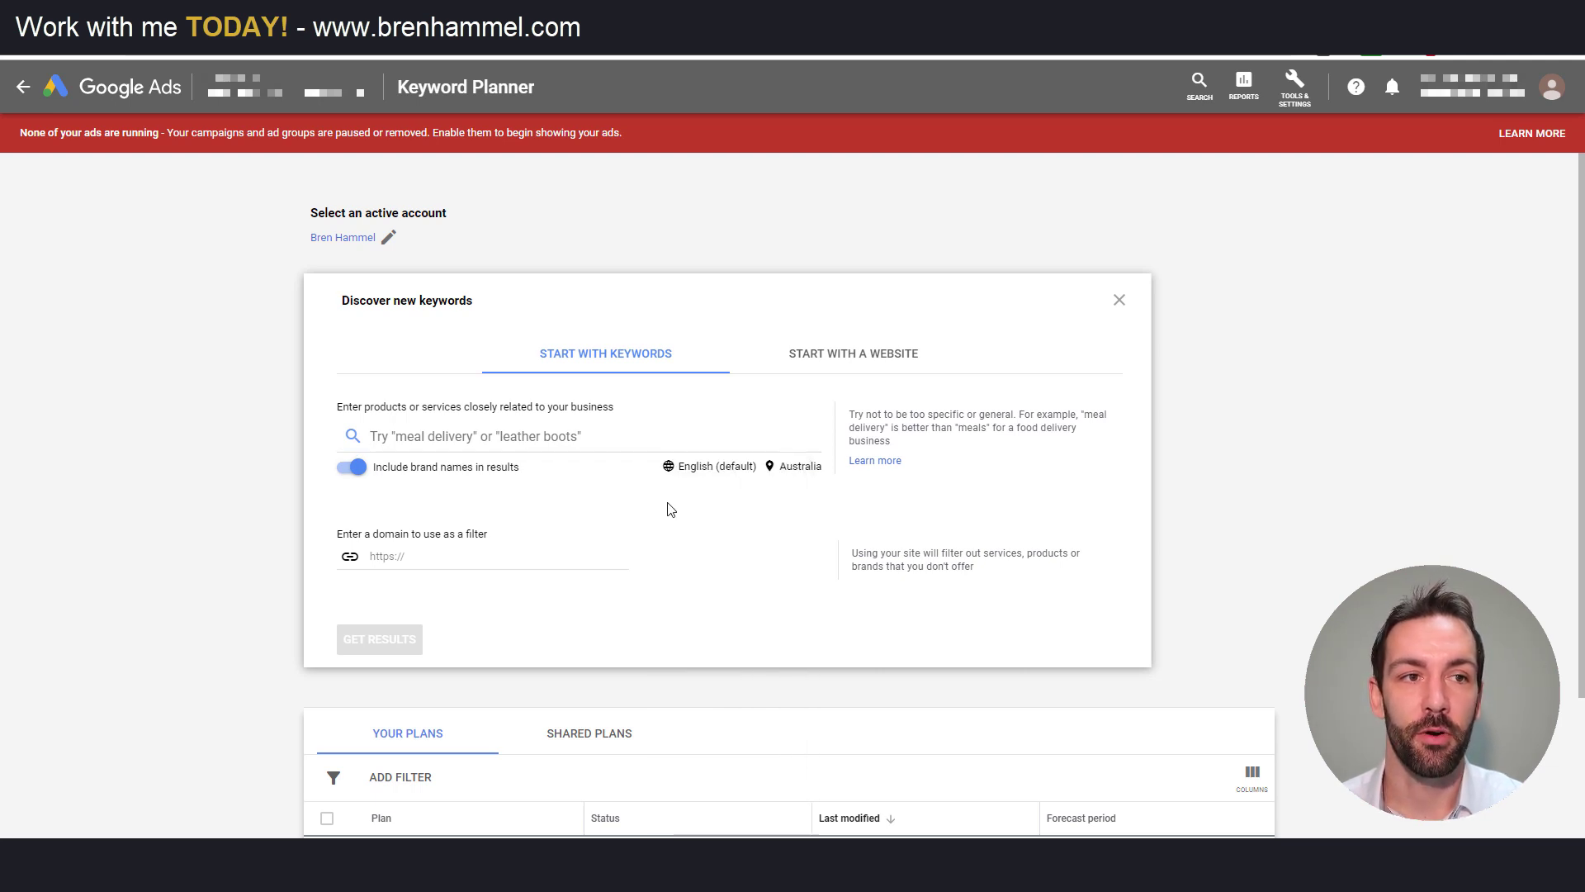
click(798, 467)
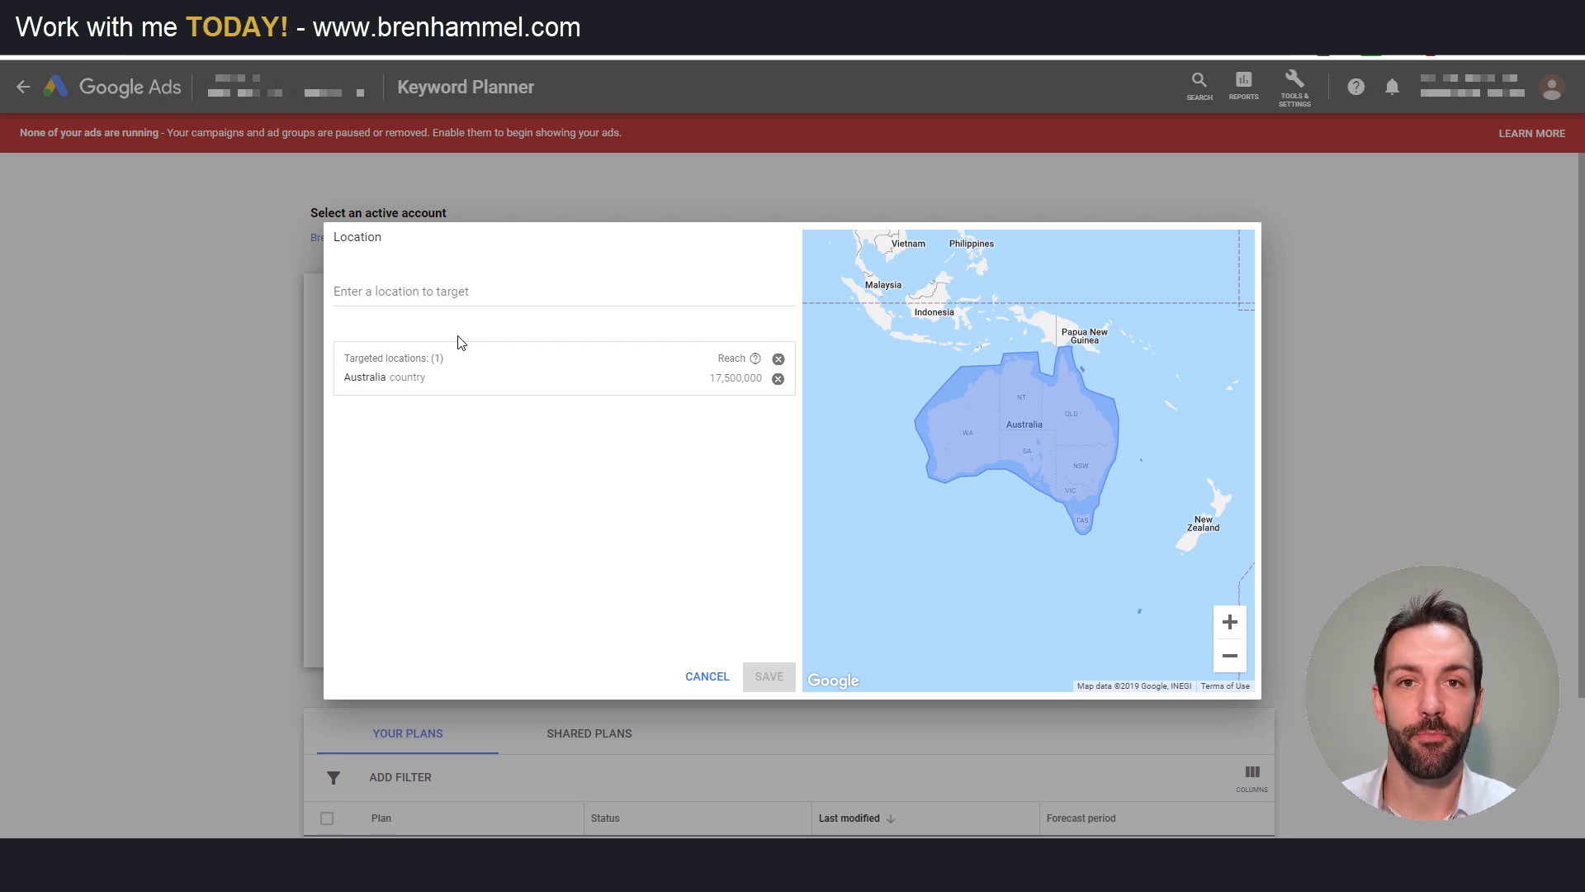
key(Escape)
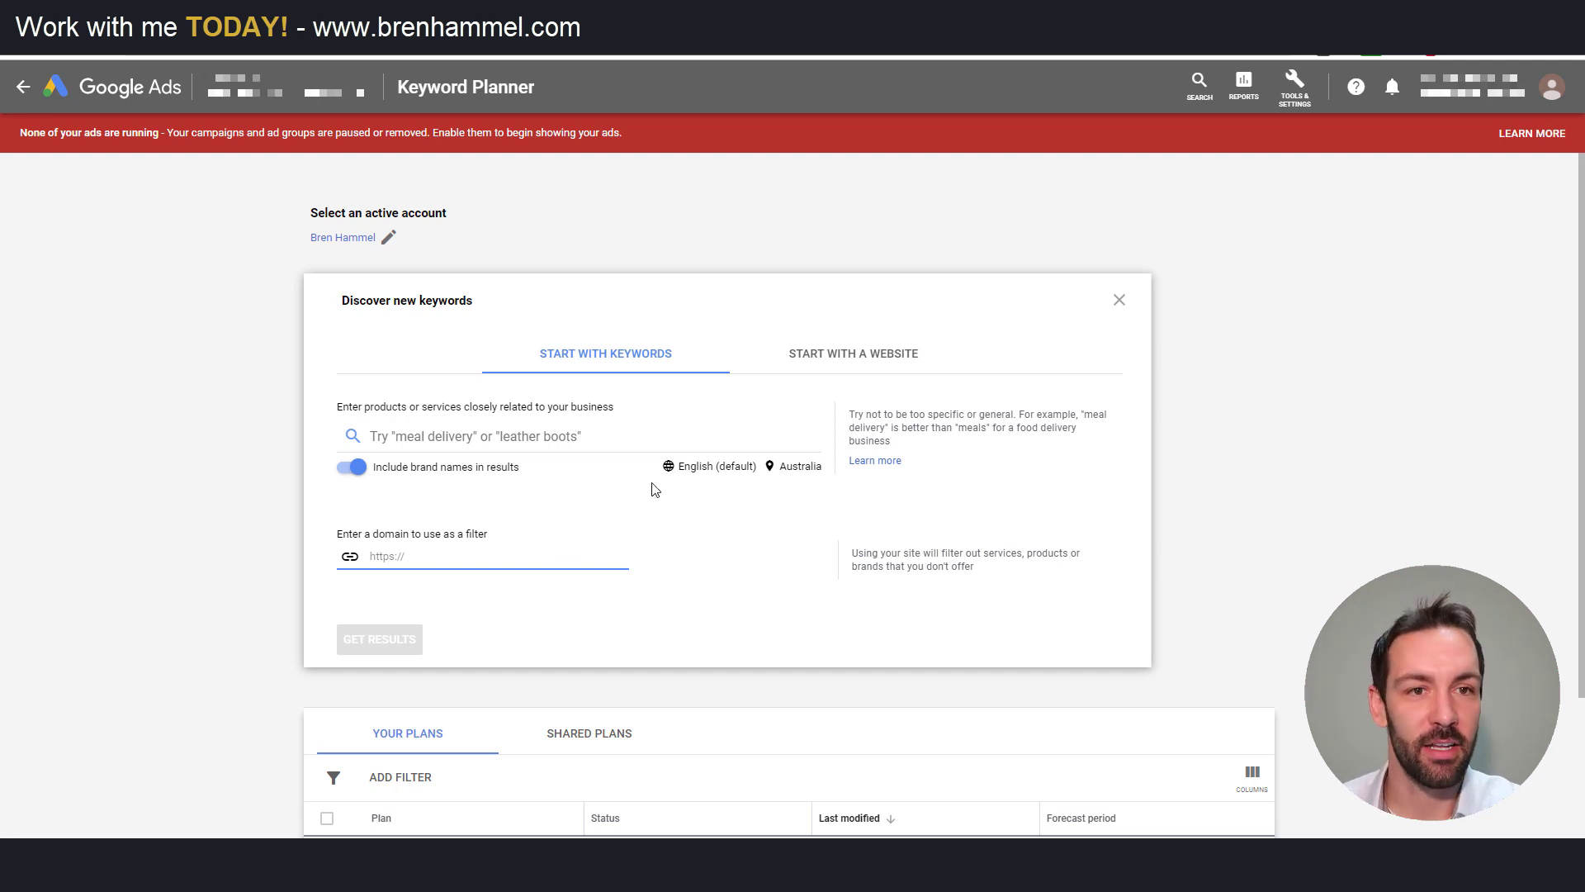
Enter the seed keywords kitchen renovations, kitchen remodelling, kitchen design and kitchen ideas
click(477, 446)
text(kitchen renovations kitchen remodelling kitchen design kitchen ideas)
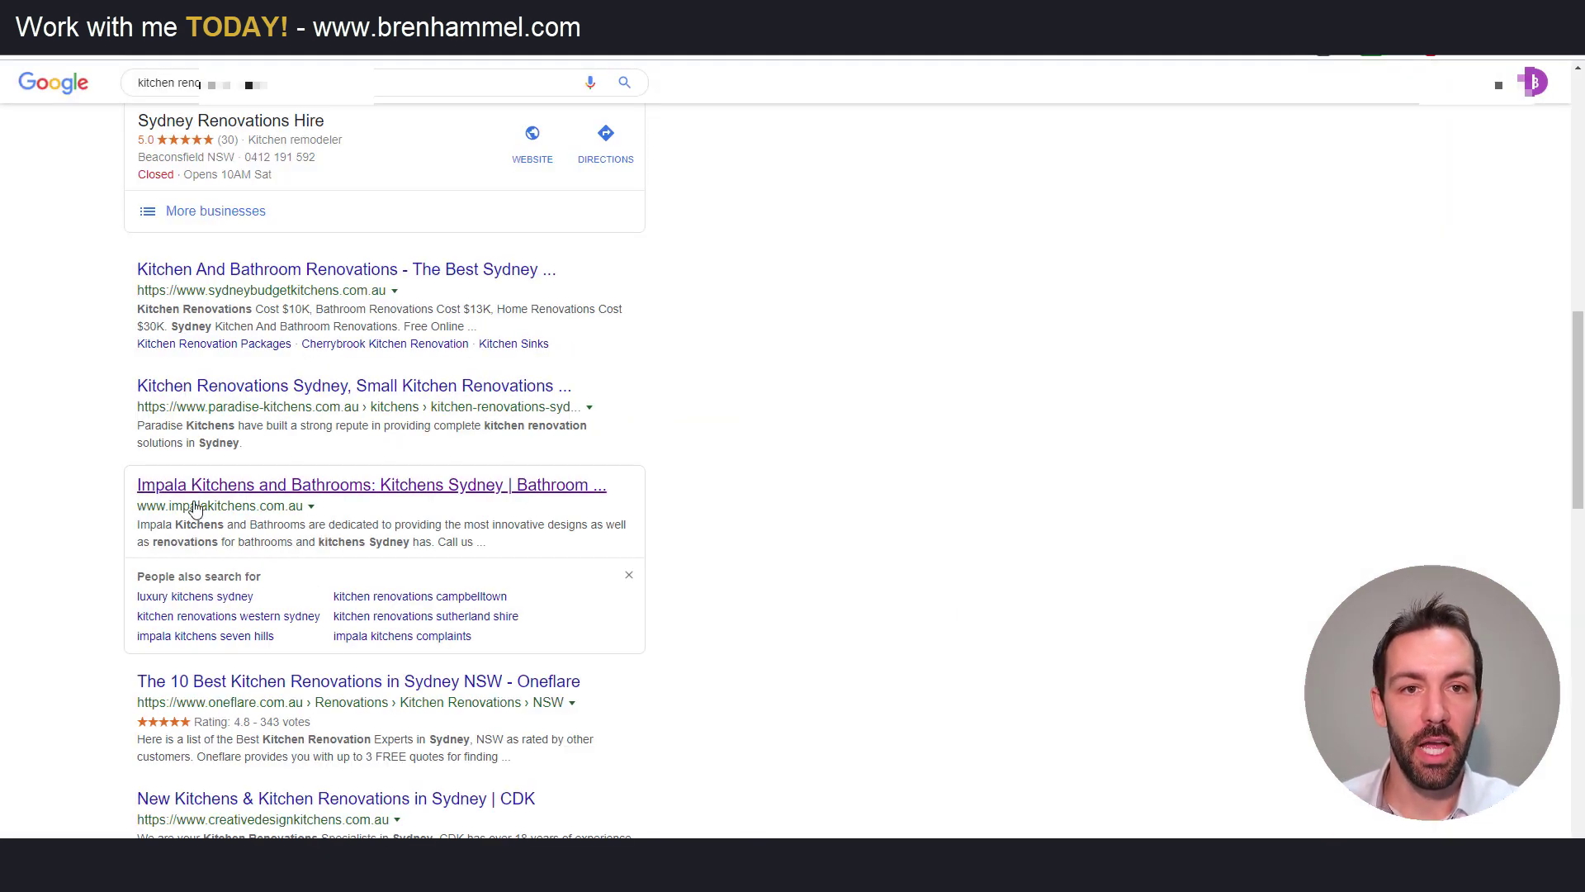
Look through the Google results for kitchen renovations in Sydney and view the Impala Kitchens website
scroll(363, 422, up, 10)
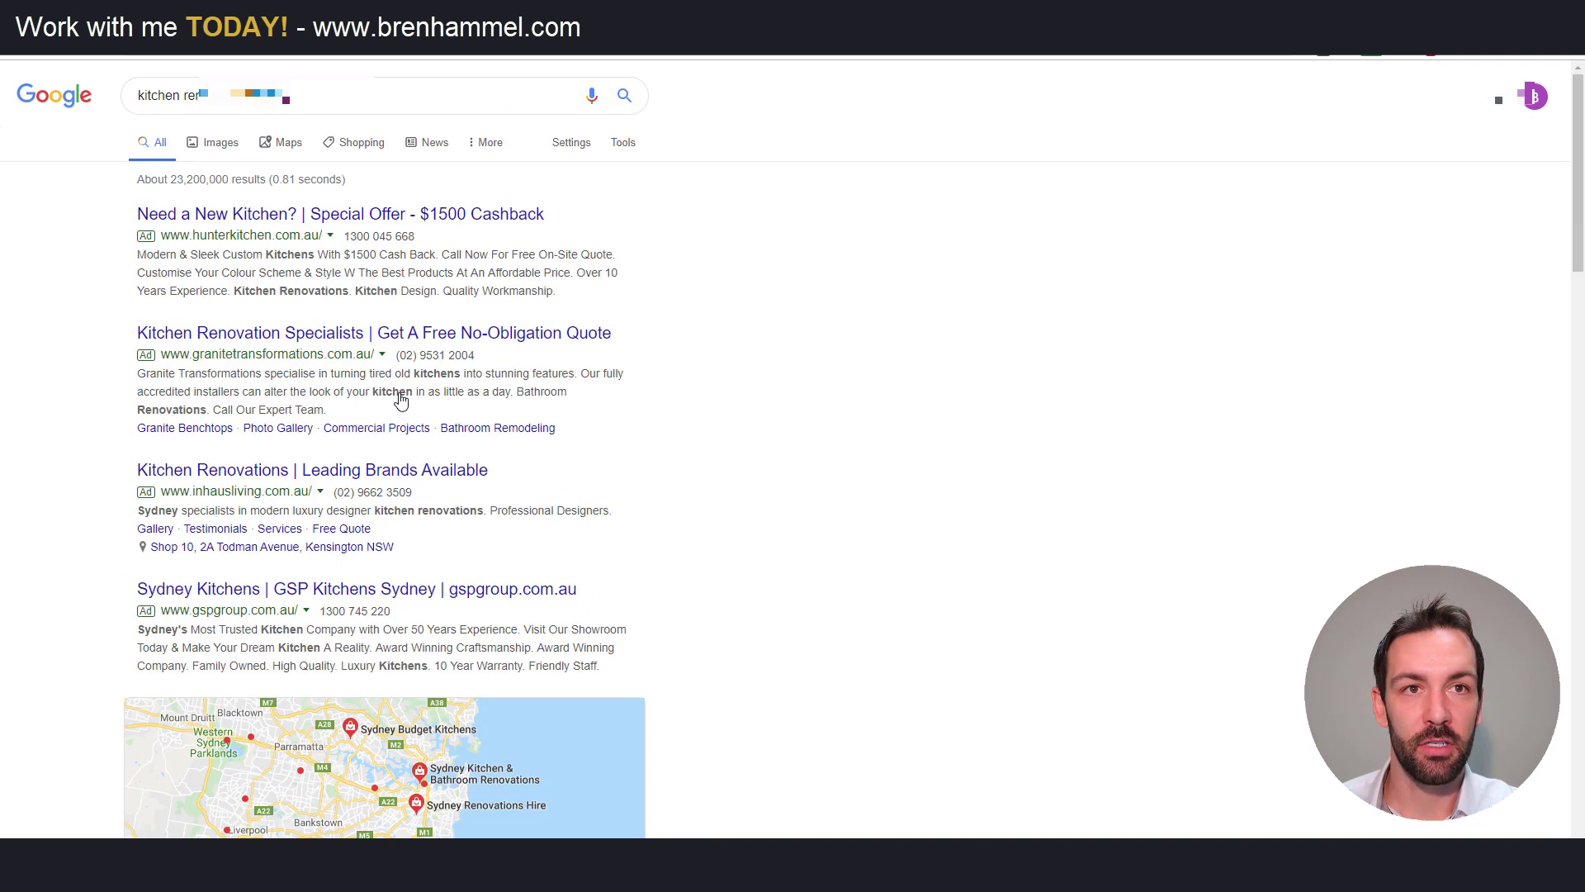
scroll(400, 403, down, 10)
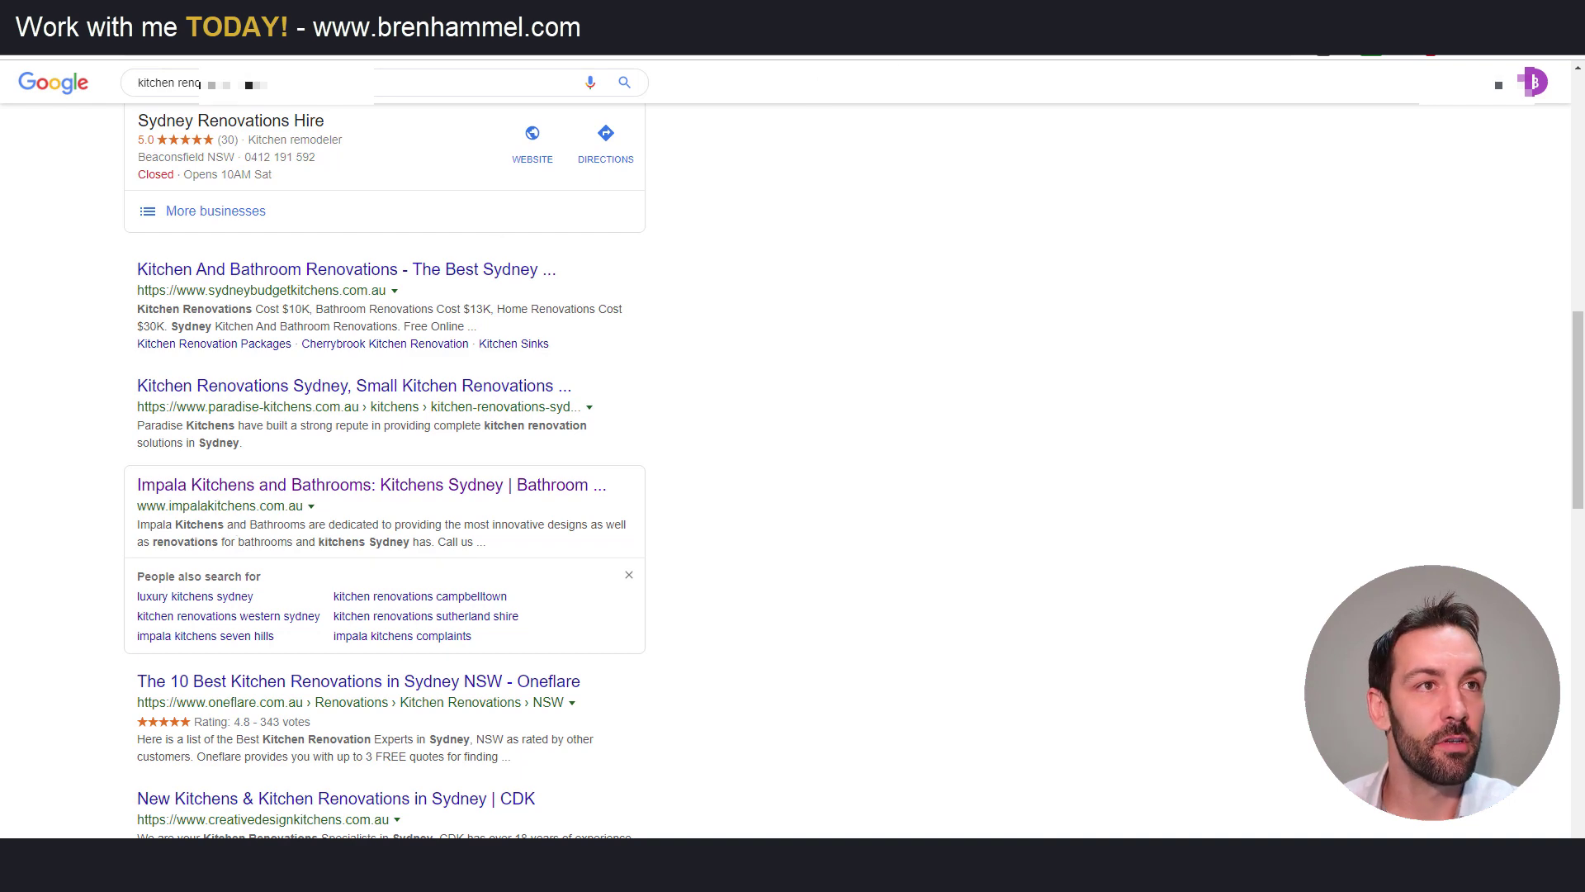
click(859, 37)
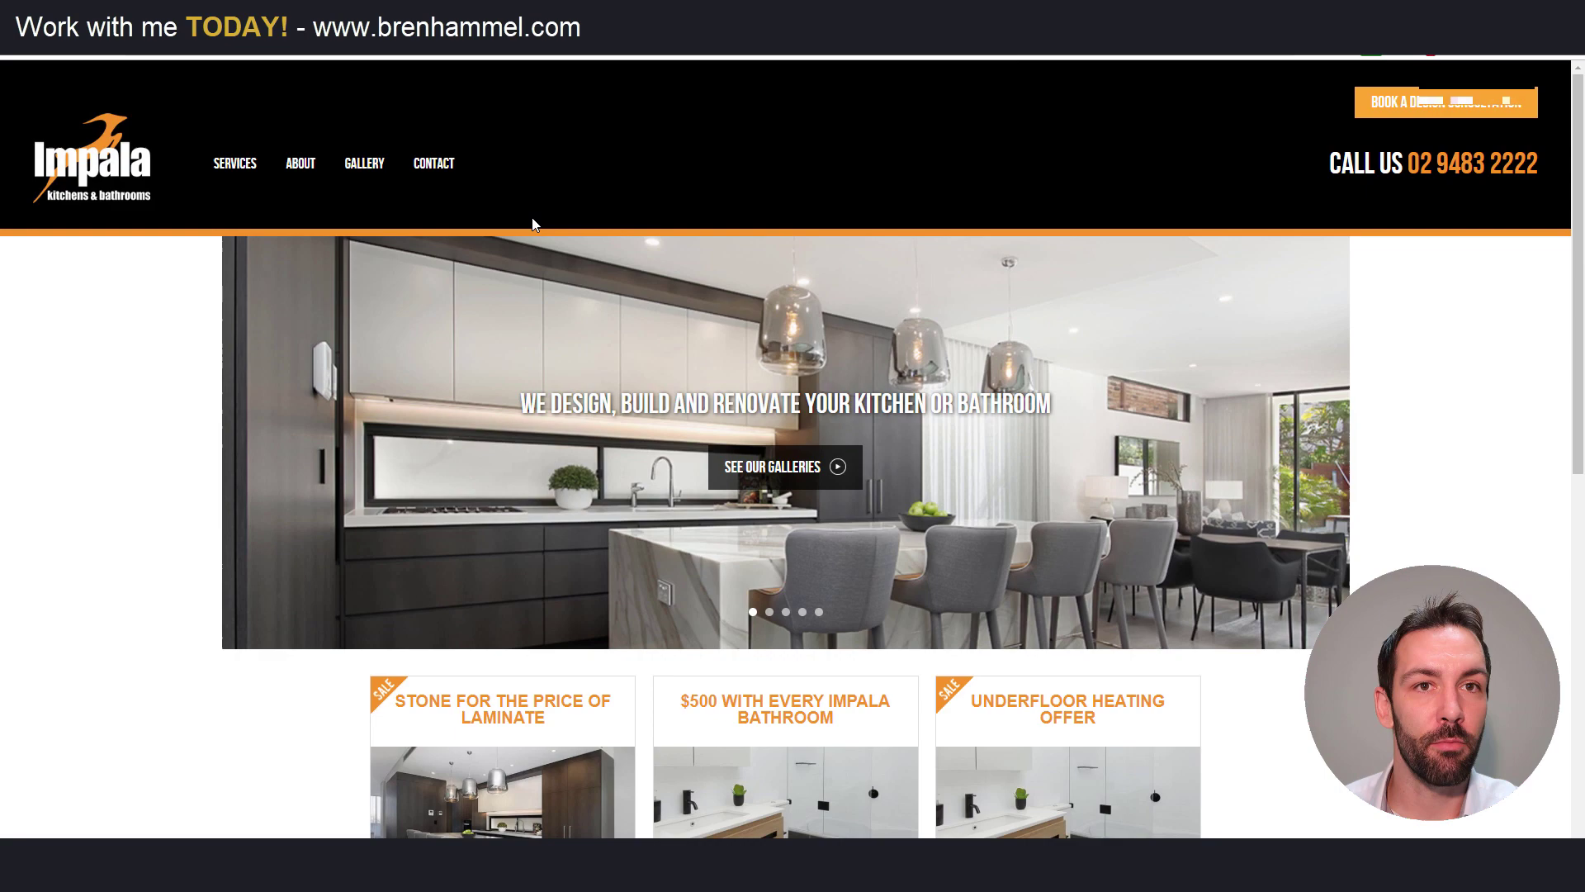
mouse_move(236, 165)
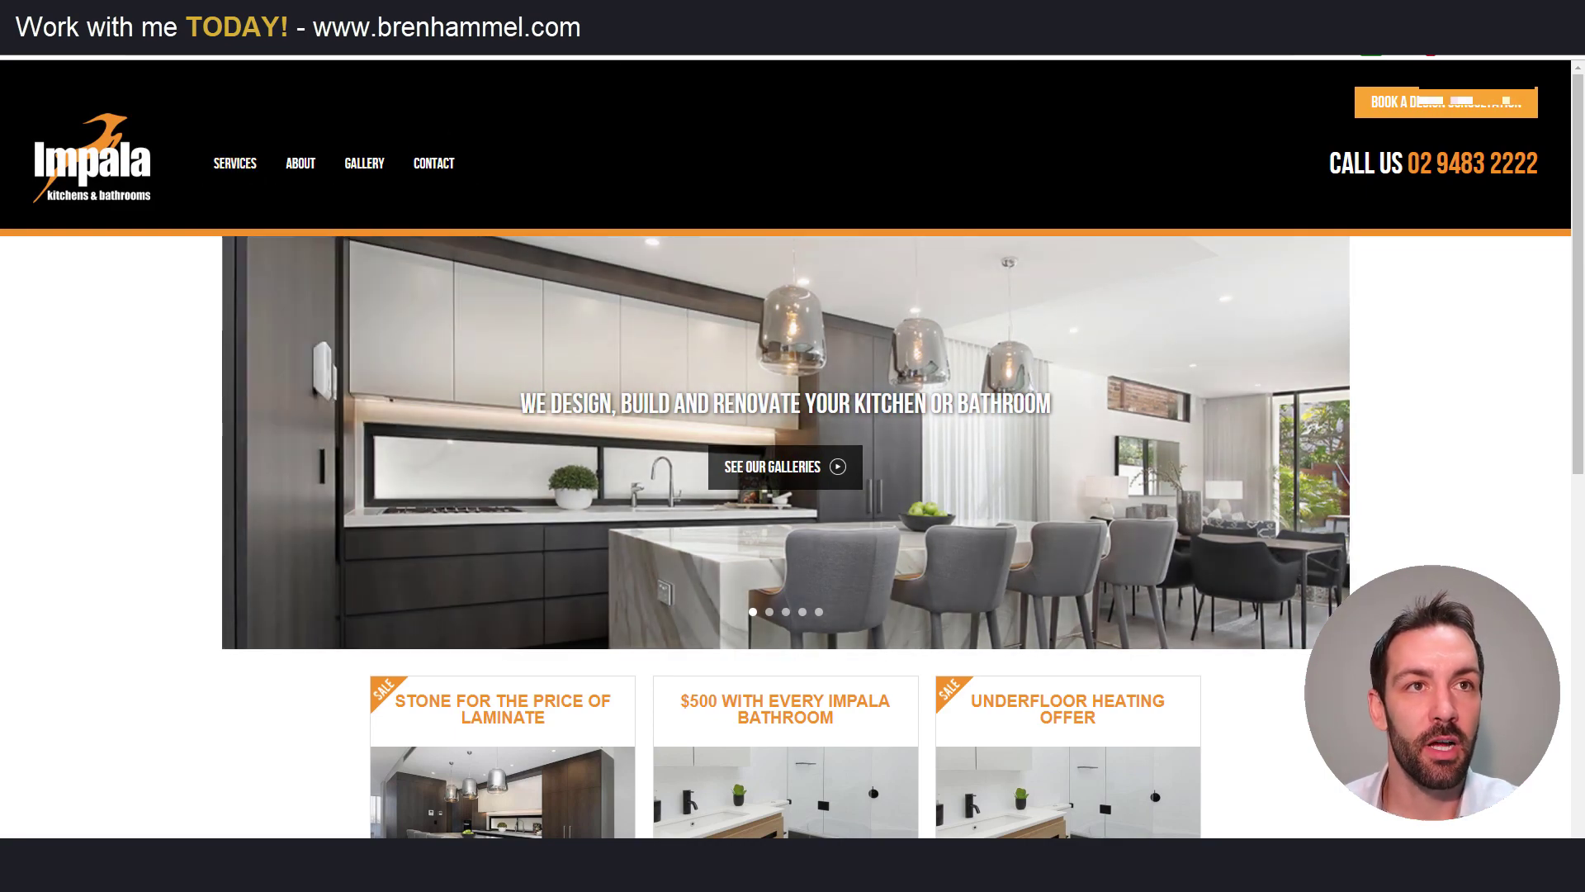
click(661, 41)
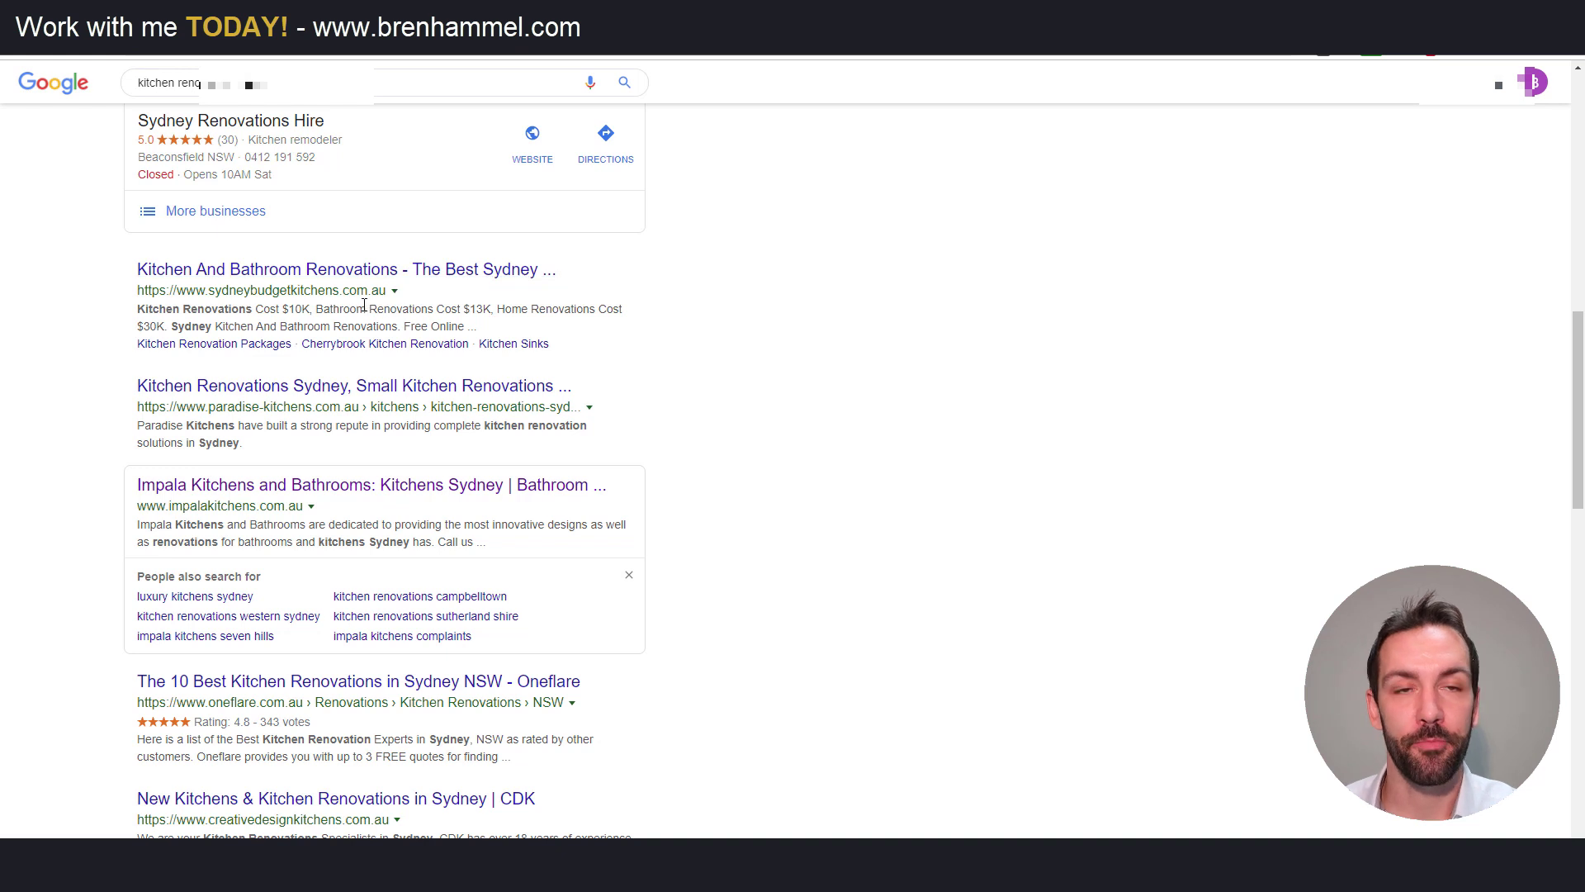
click(488, 41)
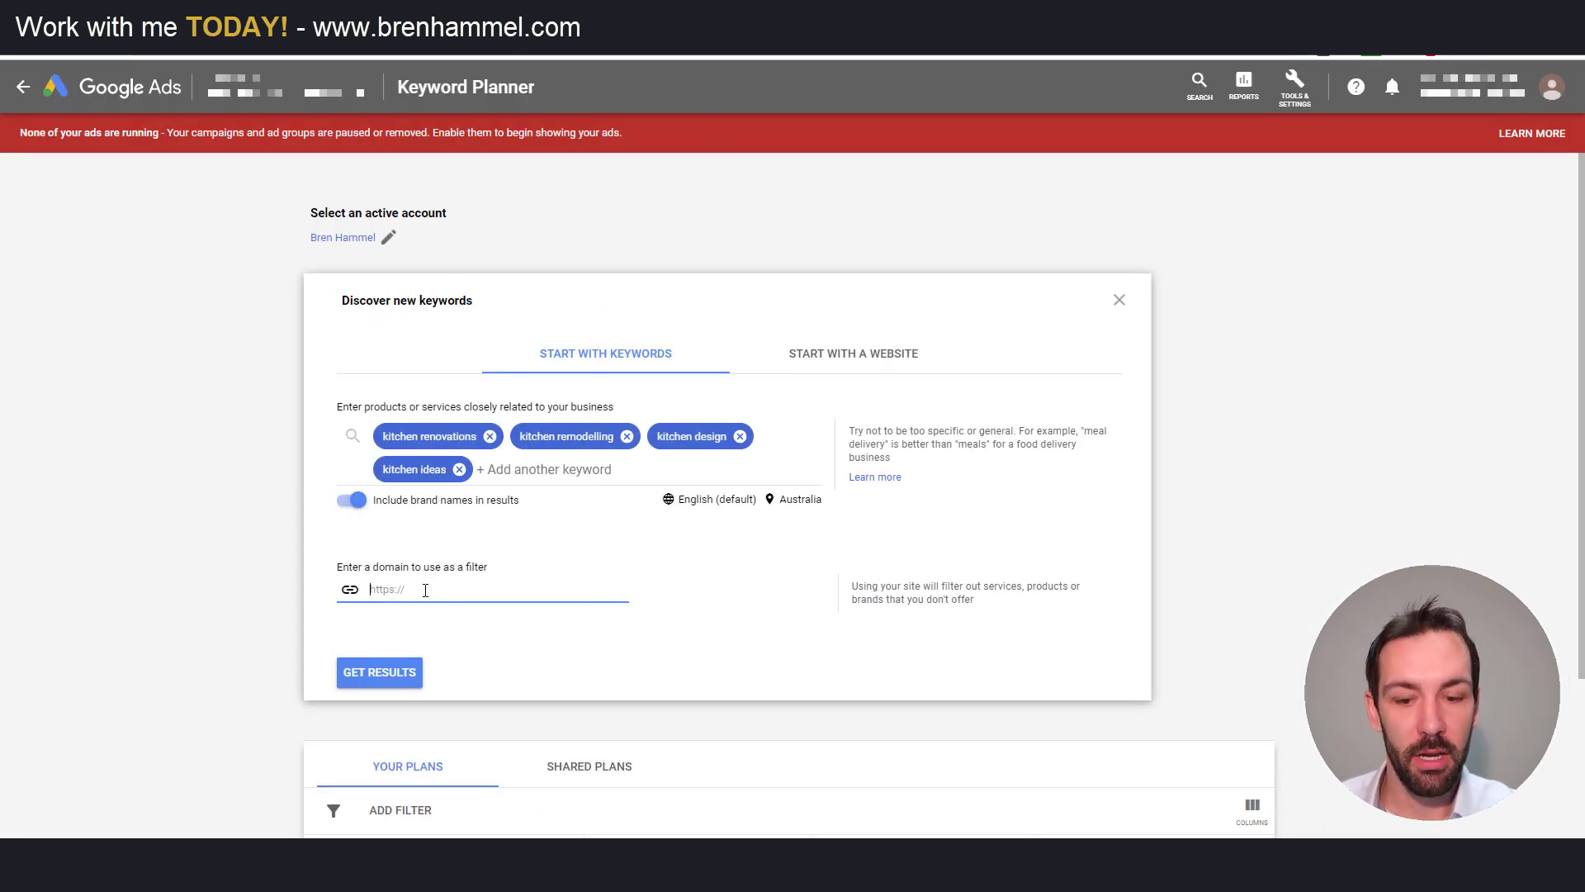
text(www.impalakitchens.com.au)
click(392, 673)
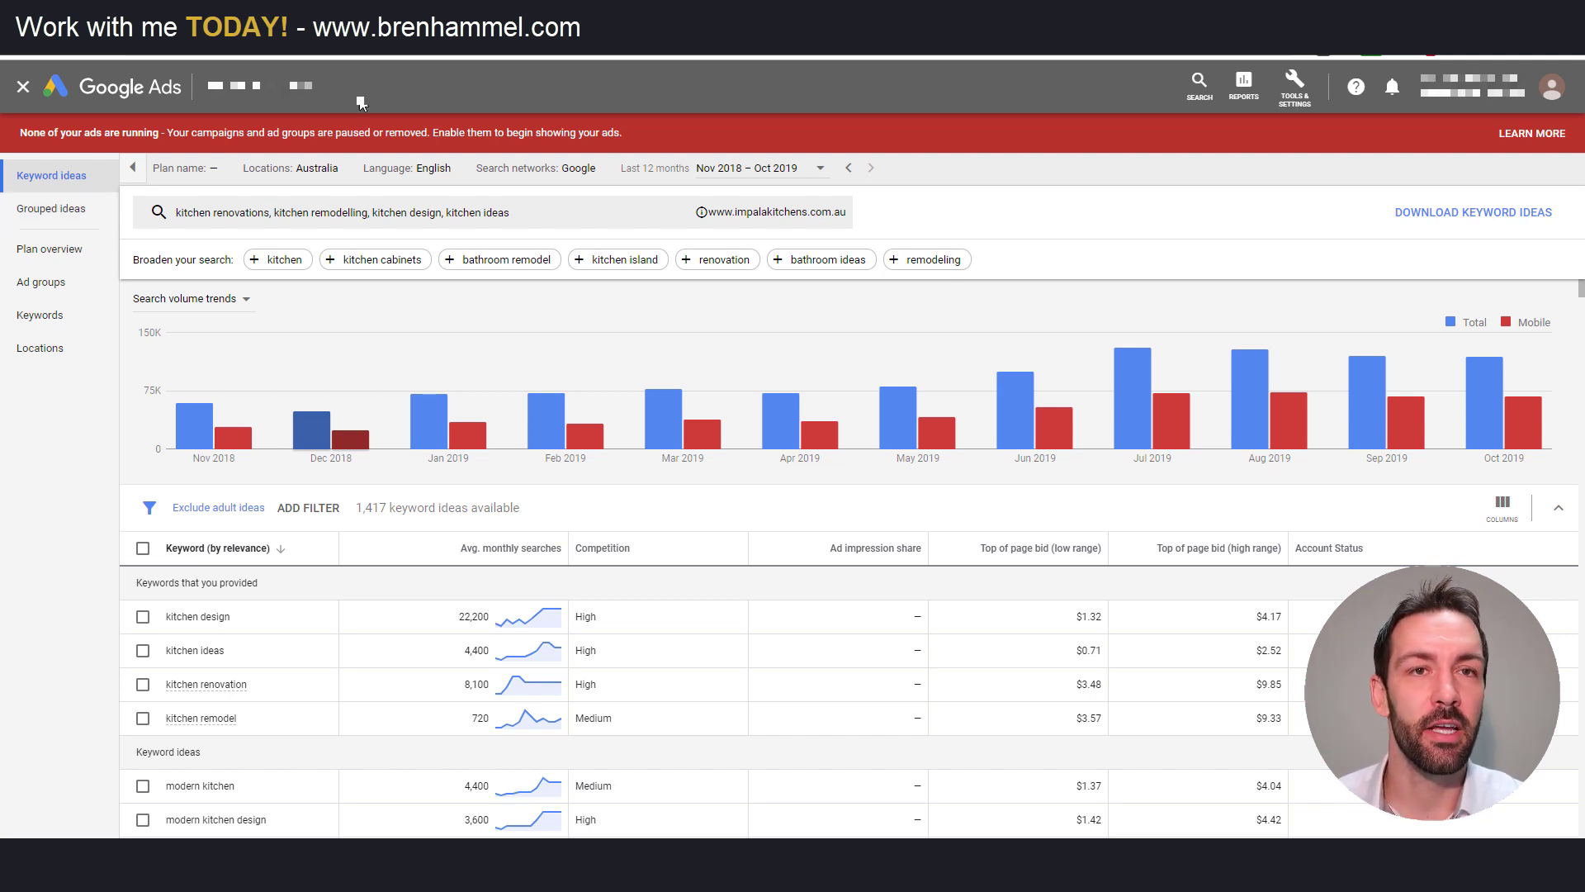
Review the location targeting and the available languages for the keyword ideas, leaving both settings as they are
click(349, 178)
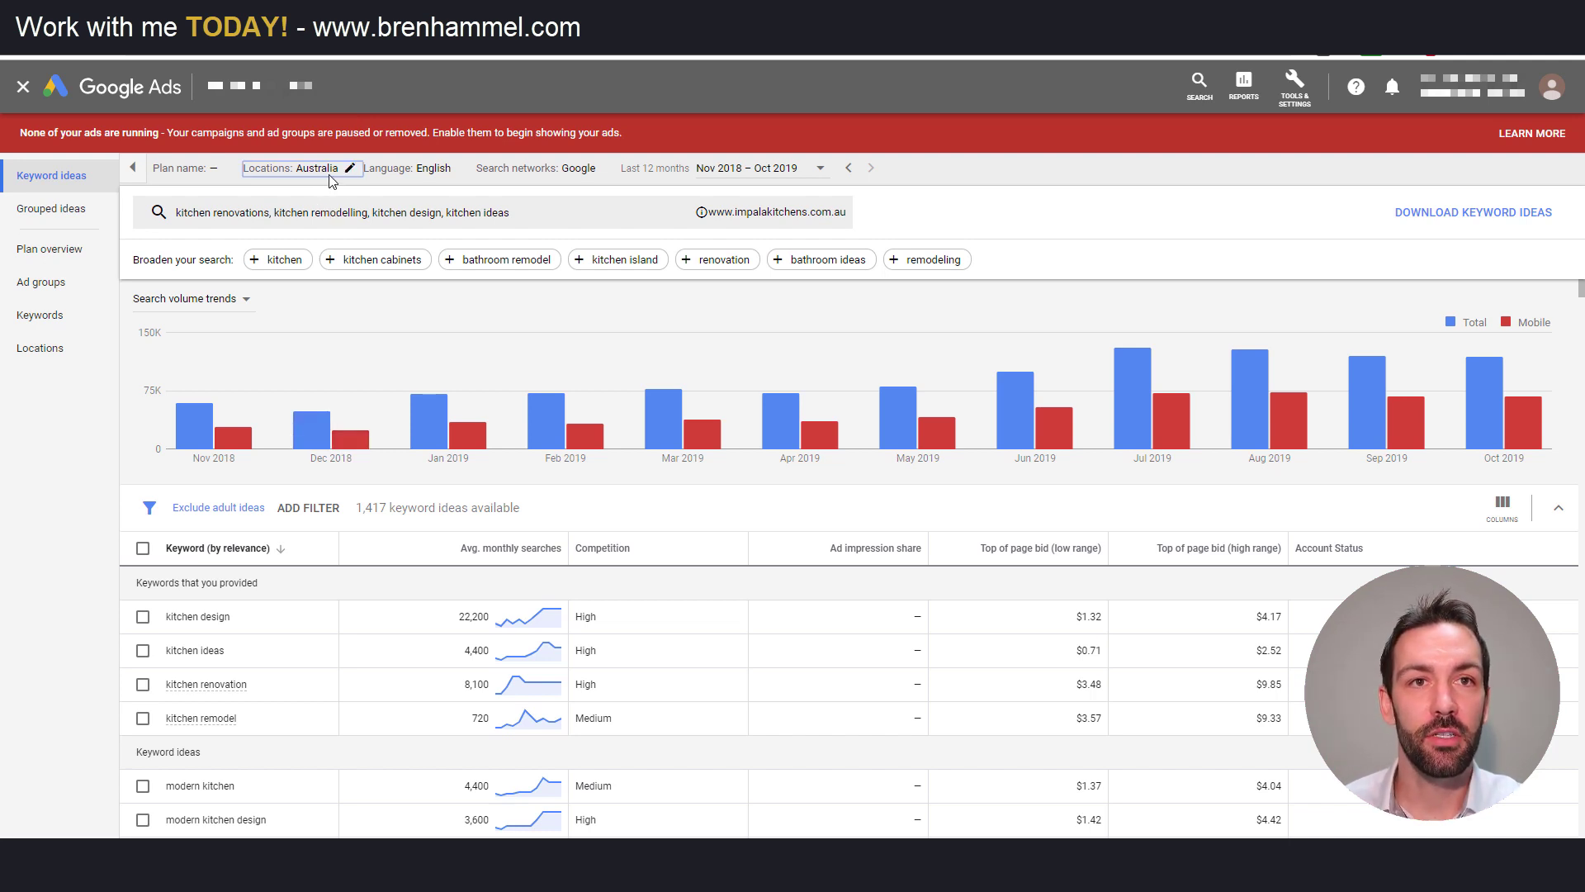
click(327, 169)
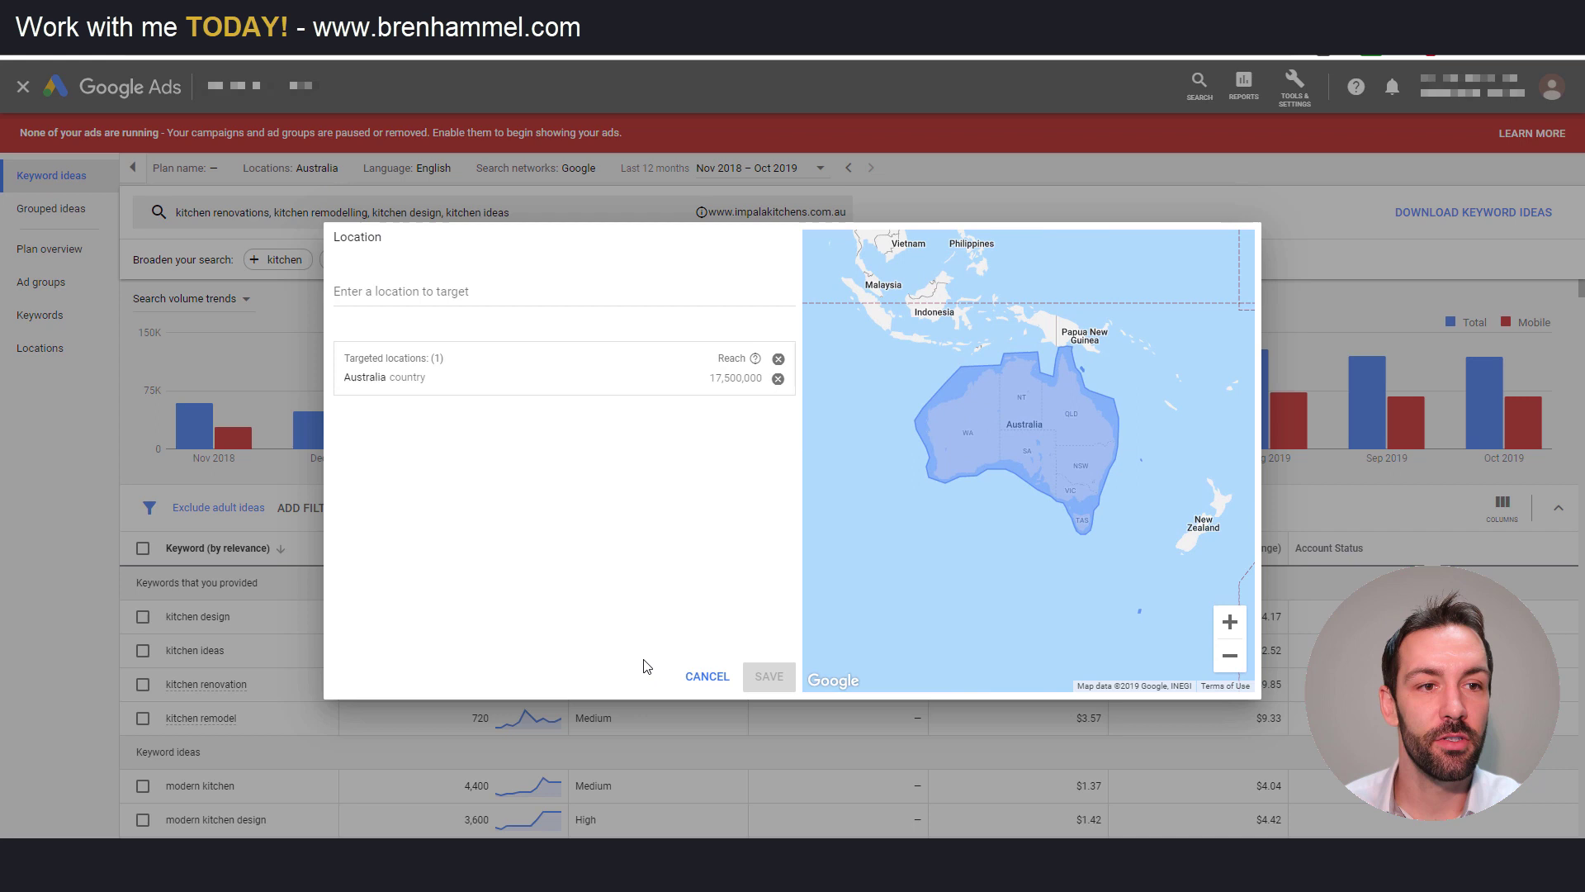
click(693, 679)
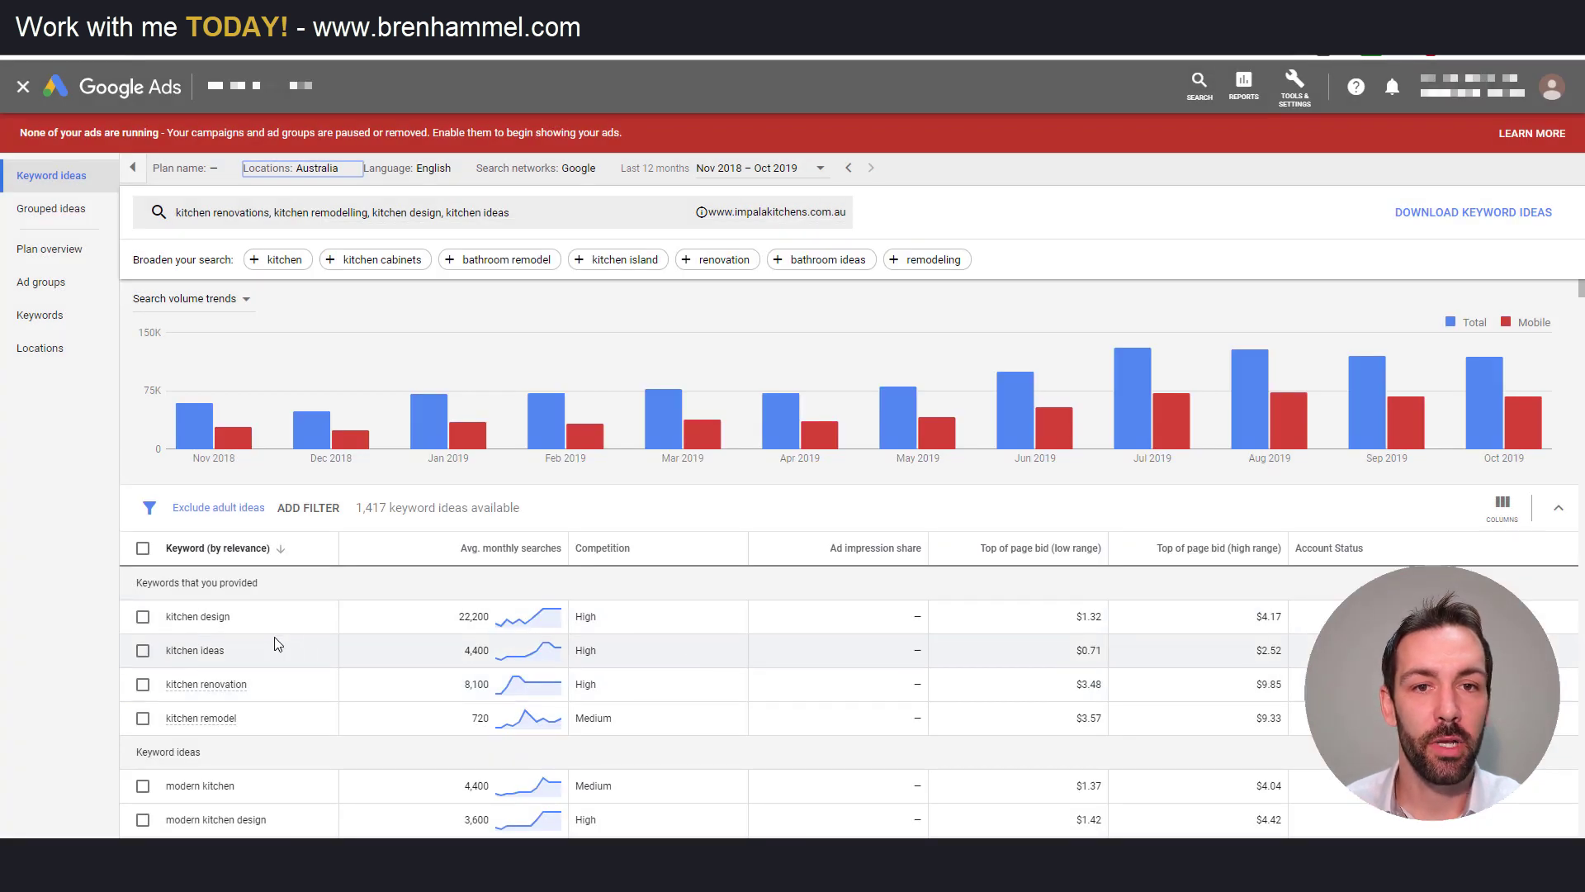
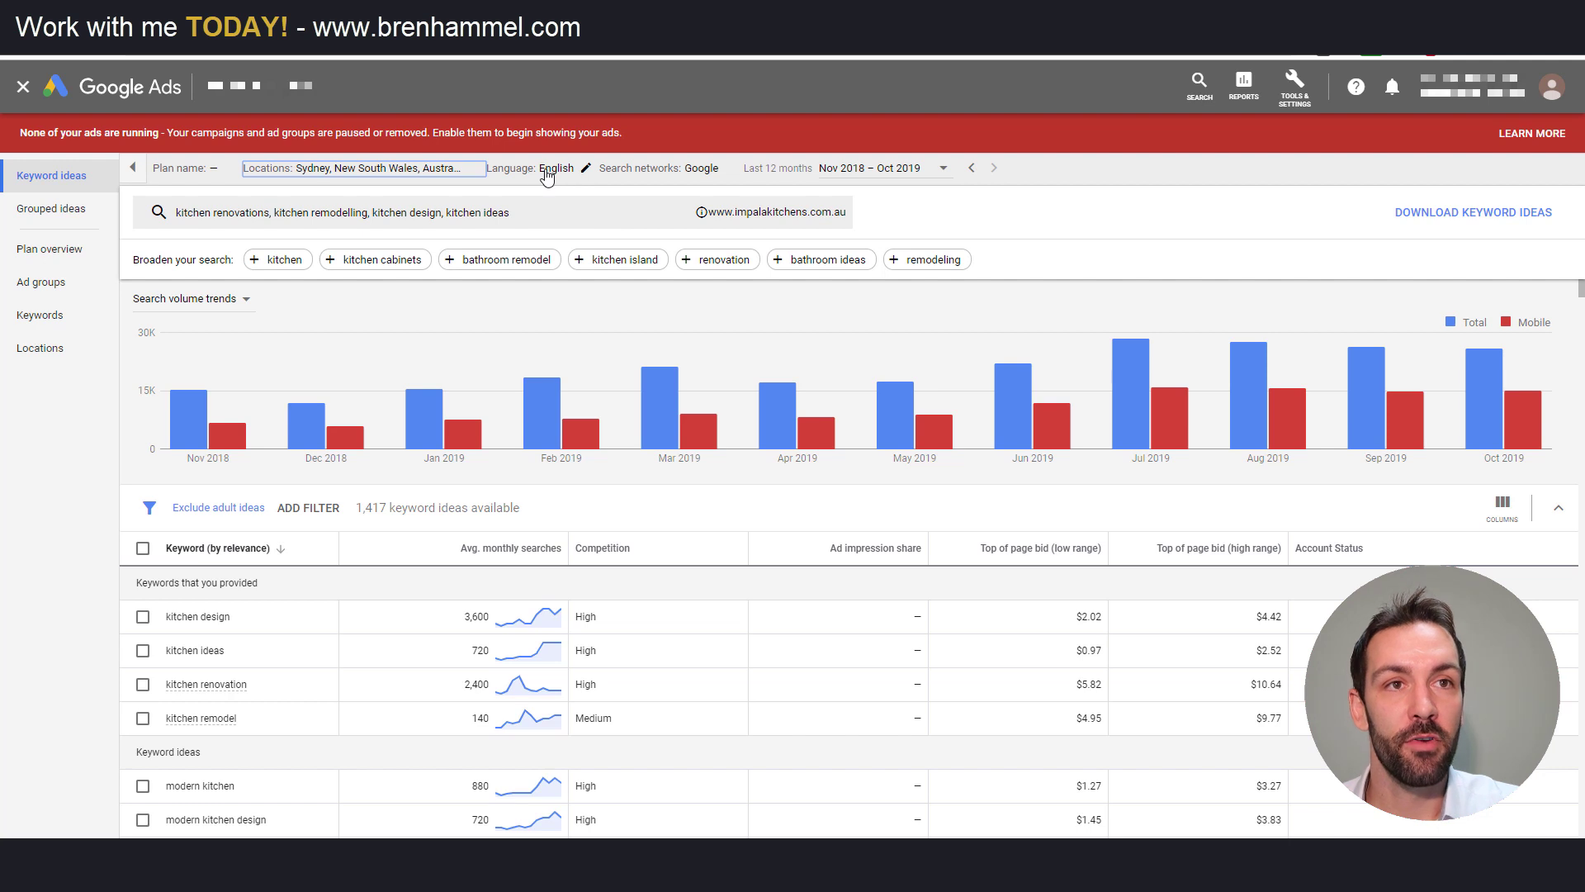
click(555, 169)
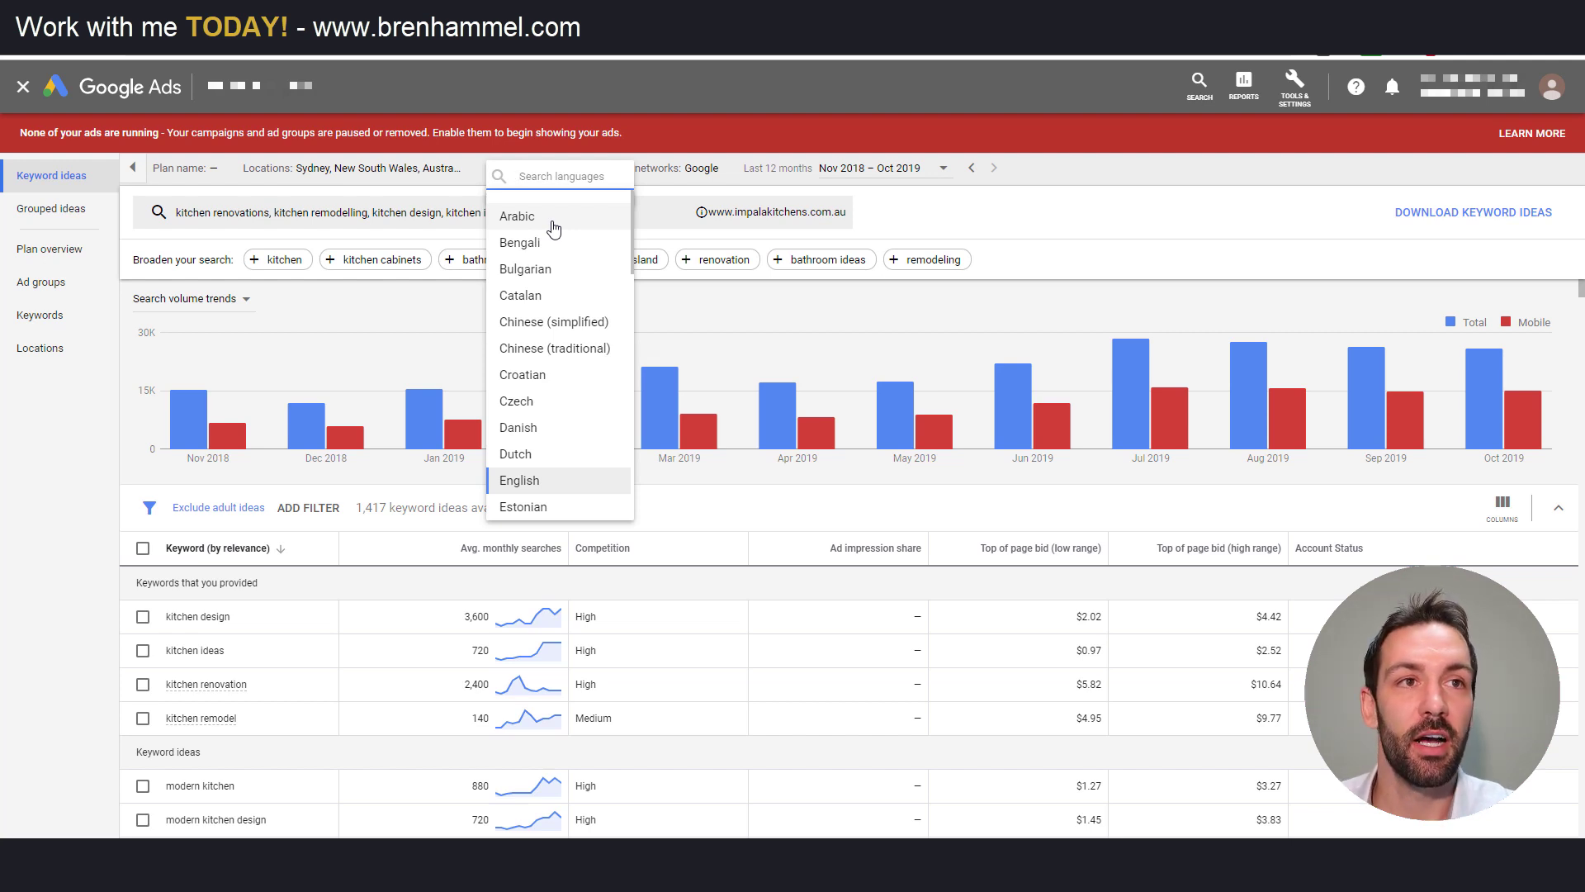
click(1002, 236)
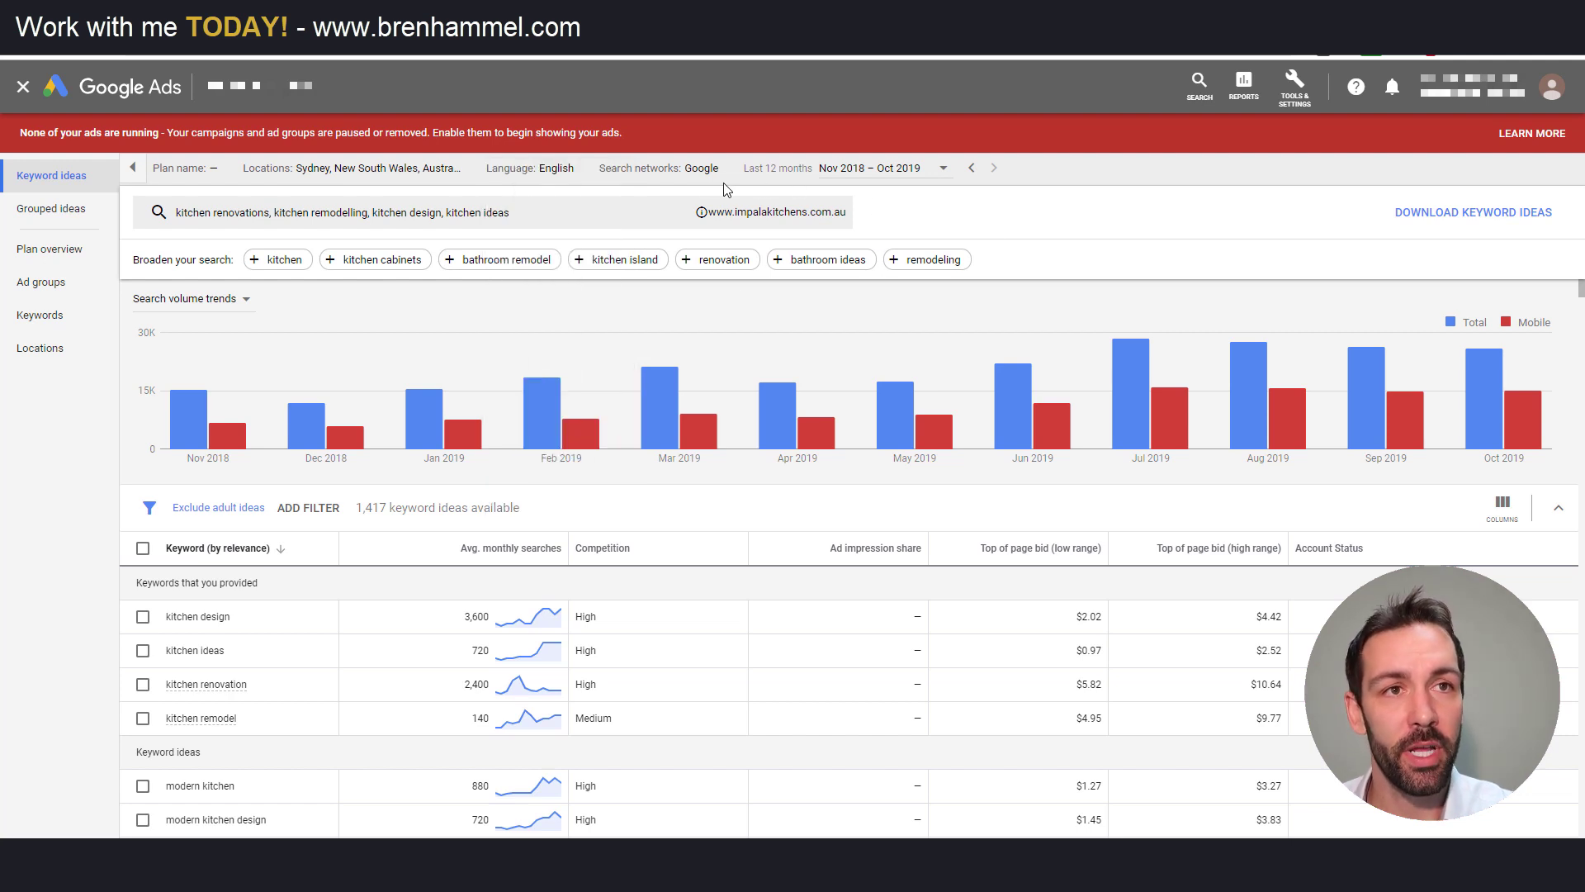
Set the search networks of the keyword ideas to Google and search partners
click(695, 170)
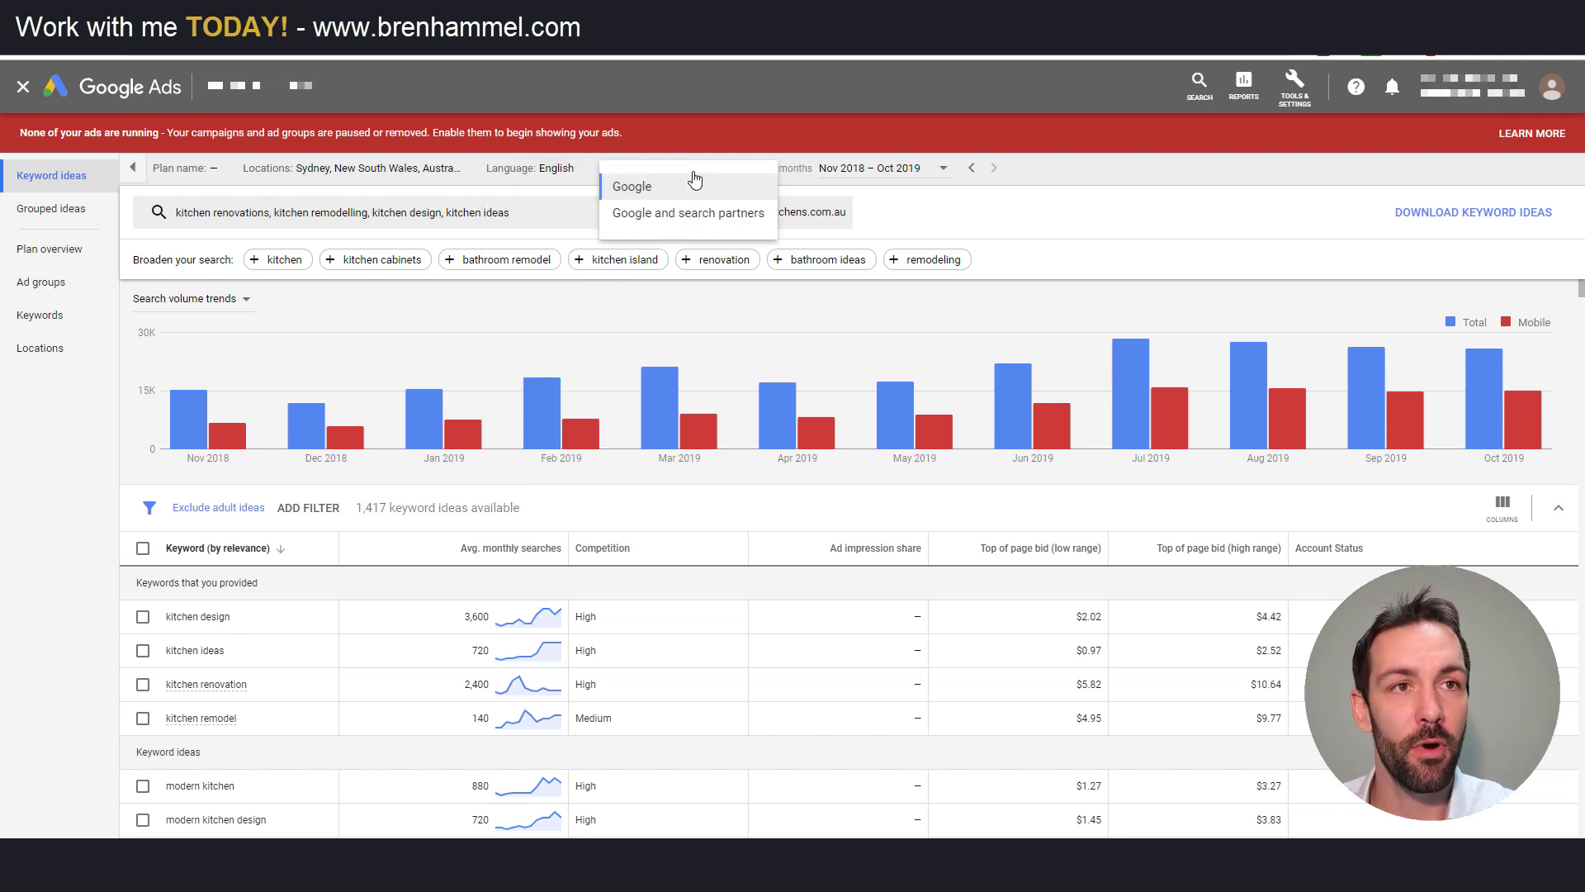
click(688, 216)
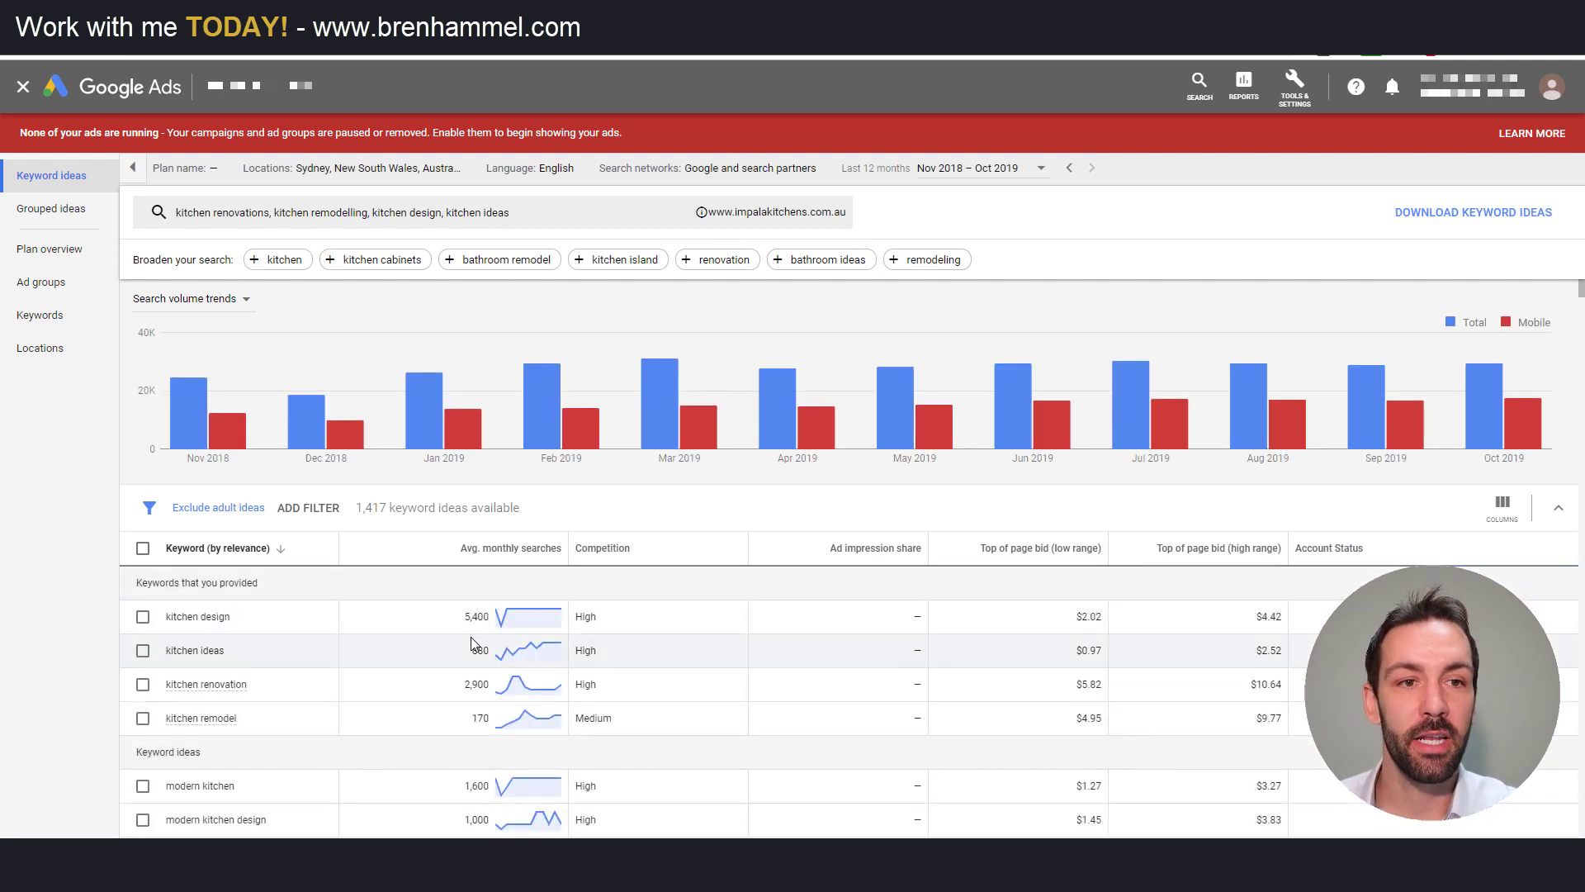
click(749, 172)
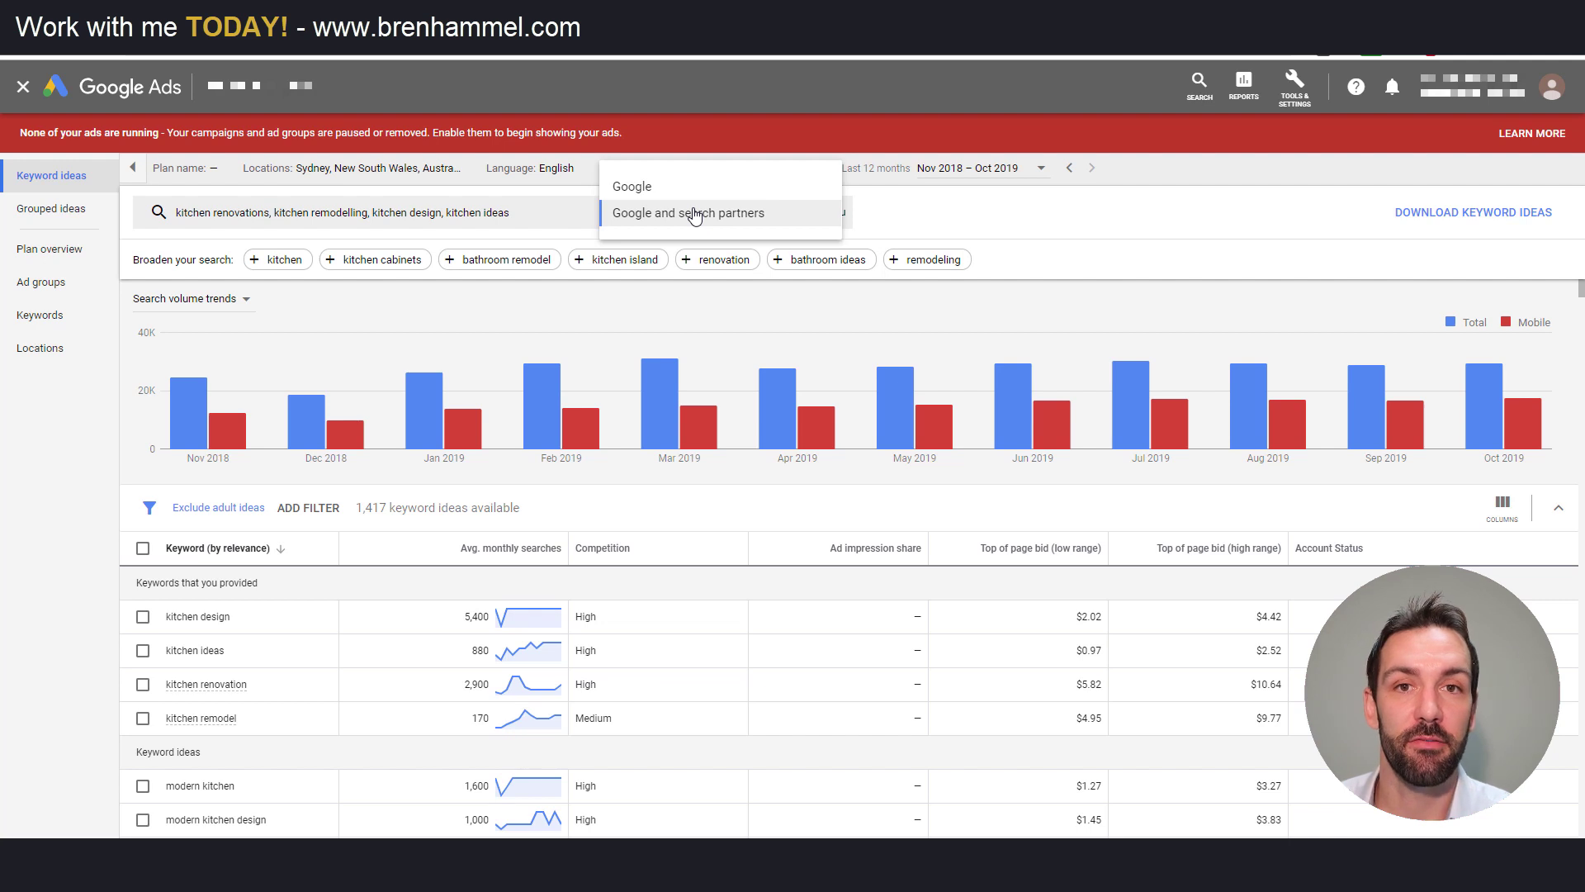
click(940, 219)
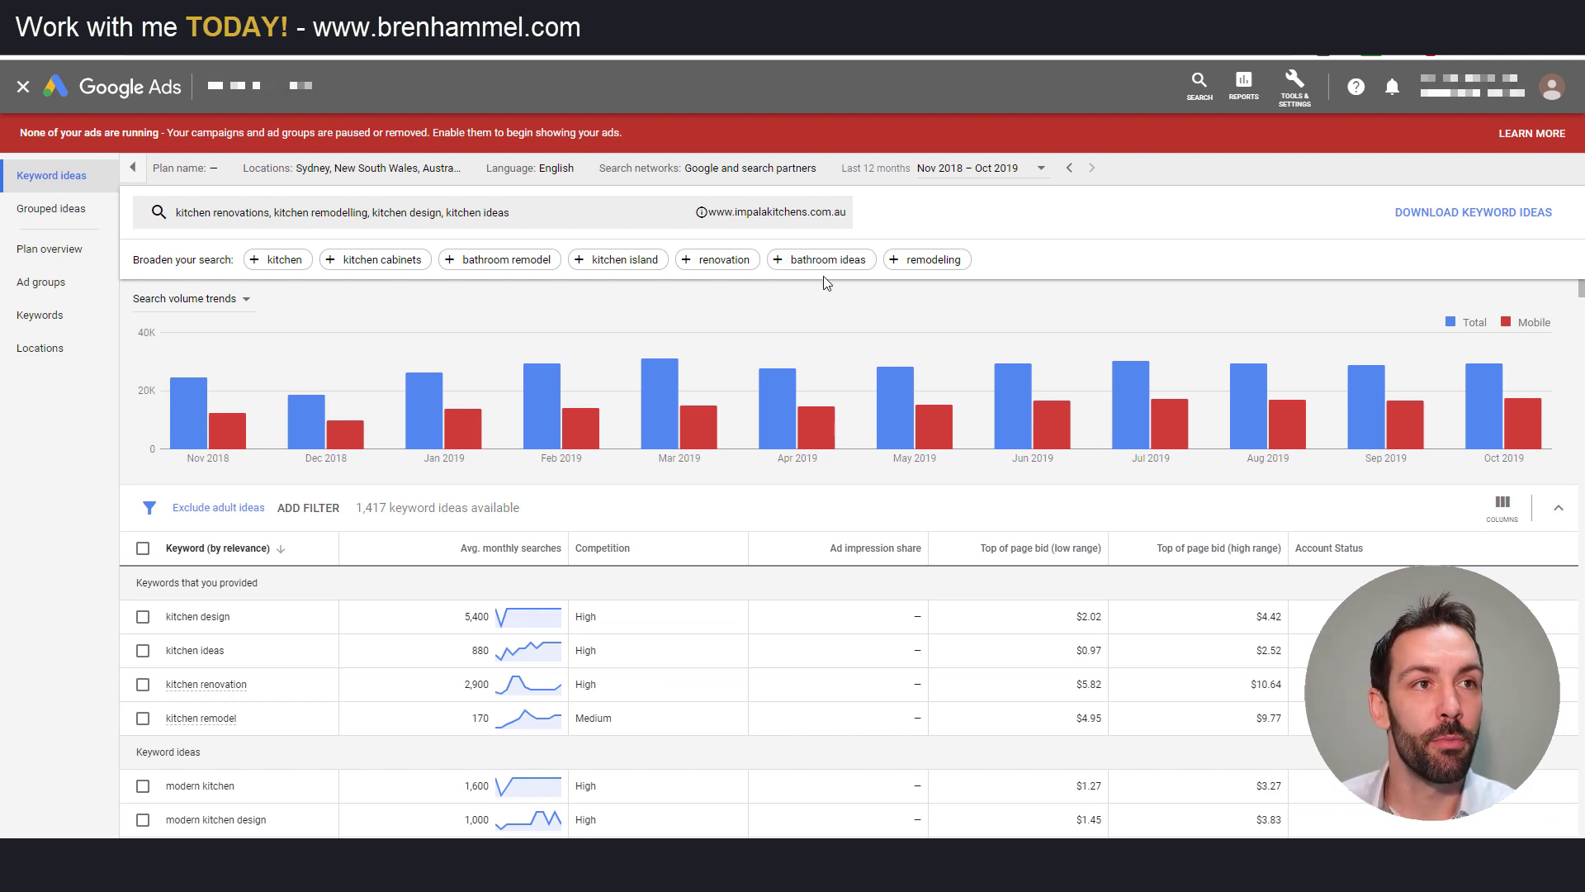
Set the date range of the keyword ideas to all available data and inspect the mid-2018 search volume
click(1004, 178)
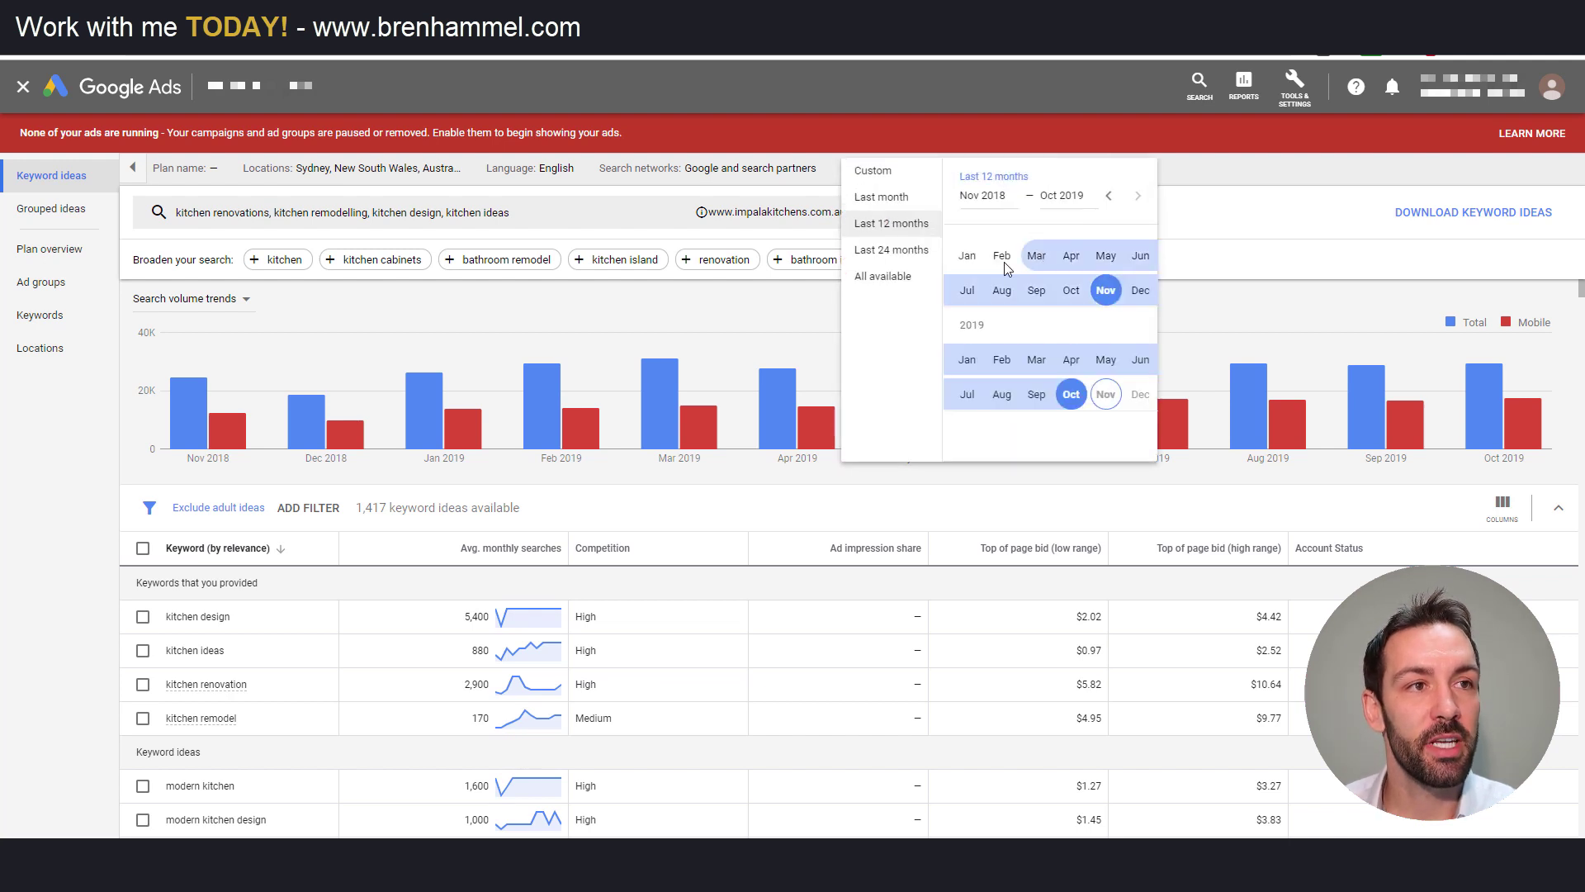
click(882, 281)
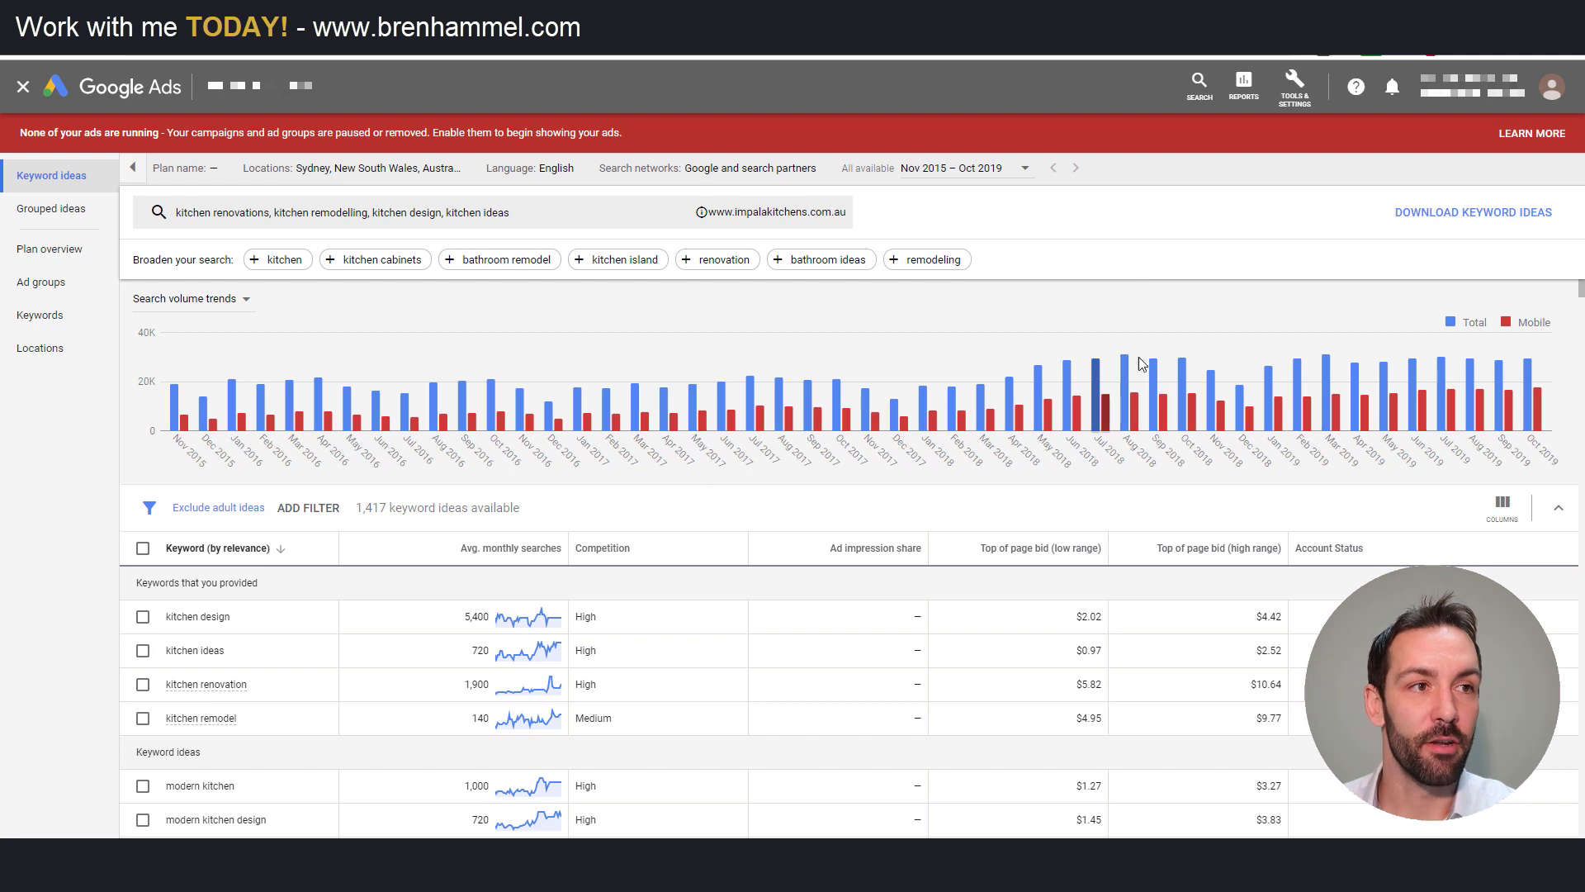
mouse_move(1117, 382)
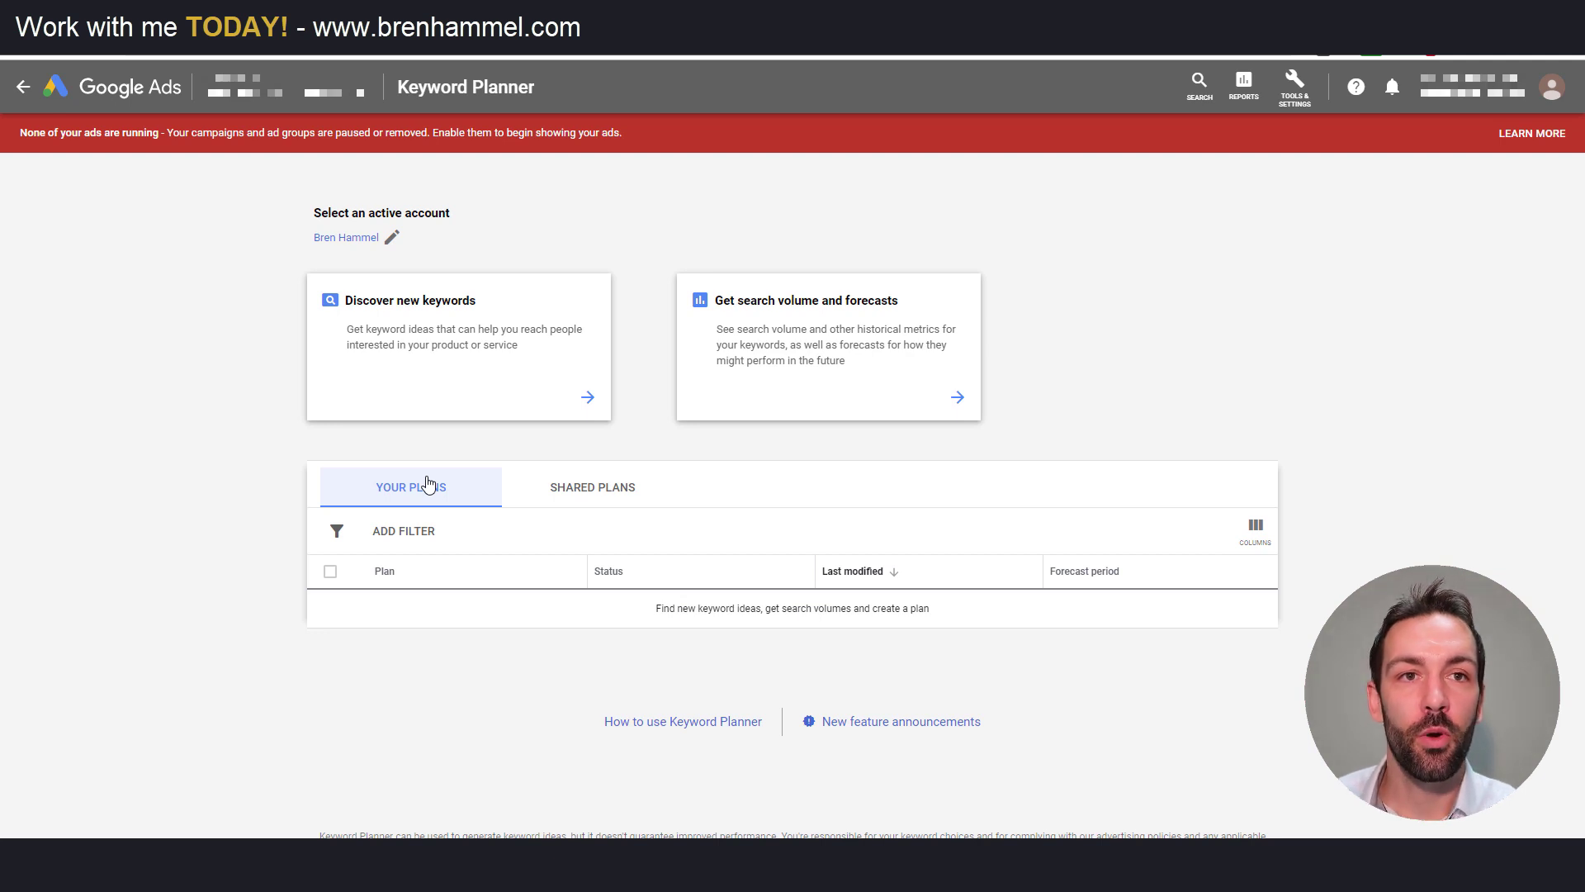
click(467, 369)
click(848, 353)
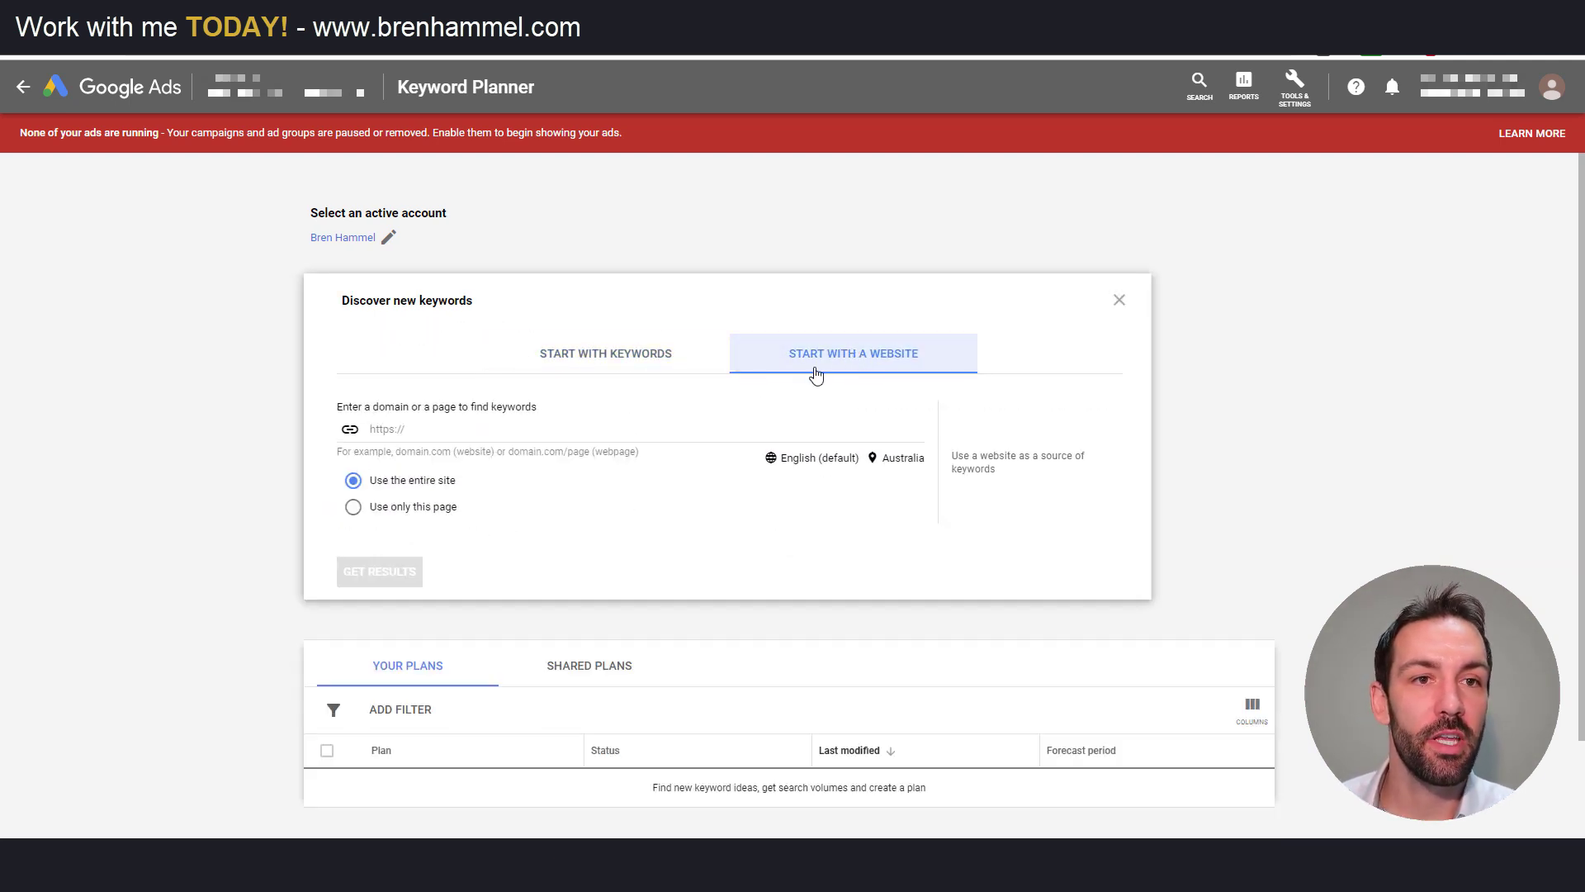
click(500, 428)
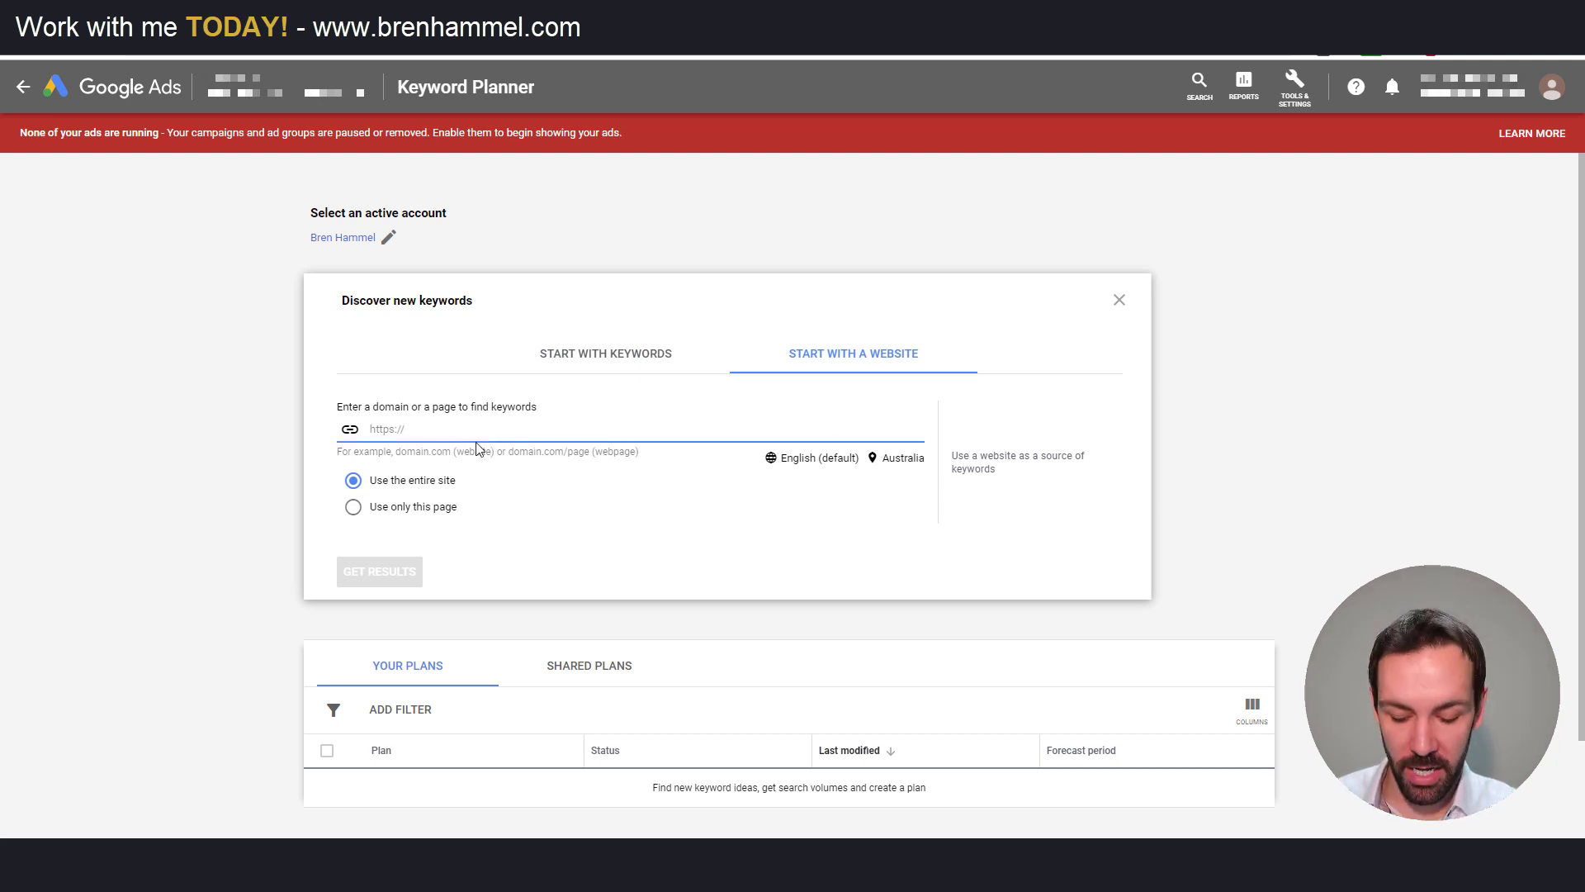
text(http://www.impalakitchens.com.au/?p=374)
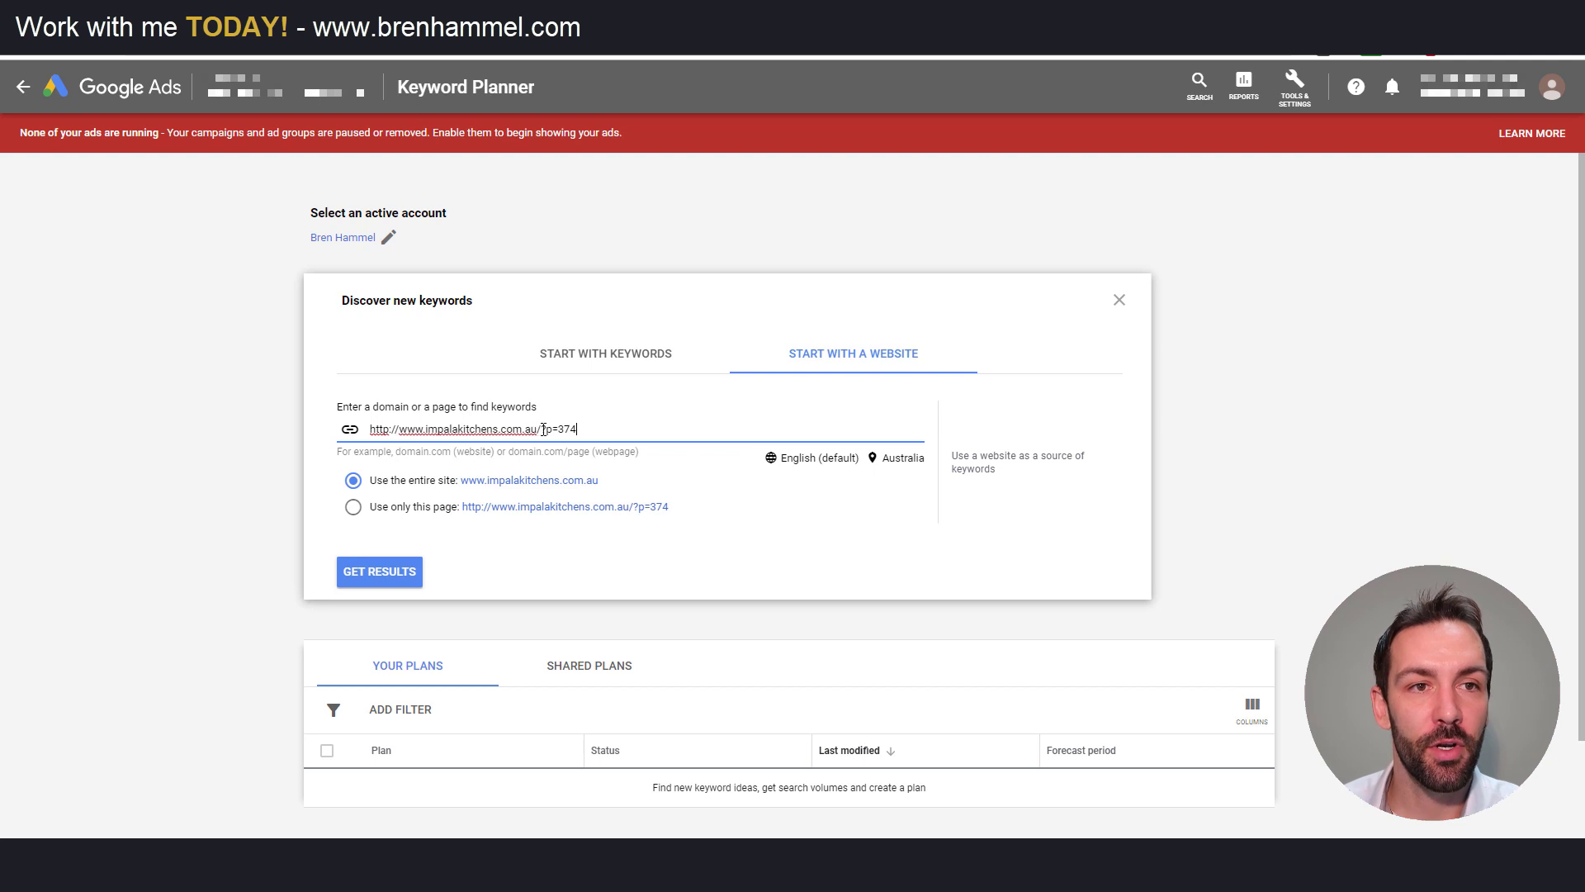
drag(543, 429, 600, 430)
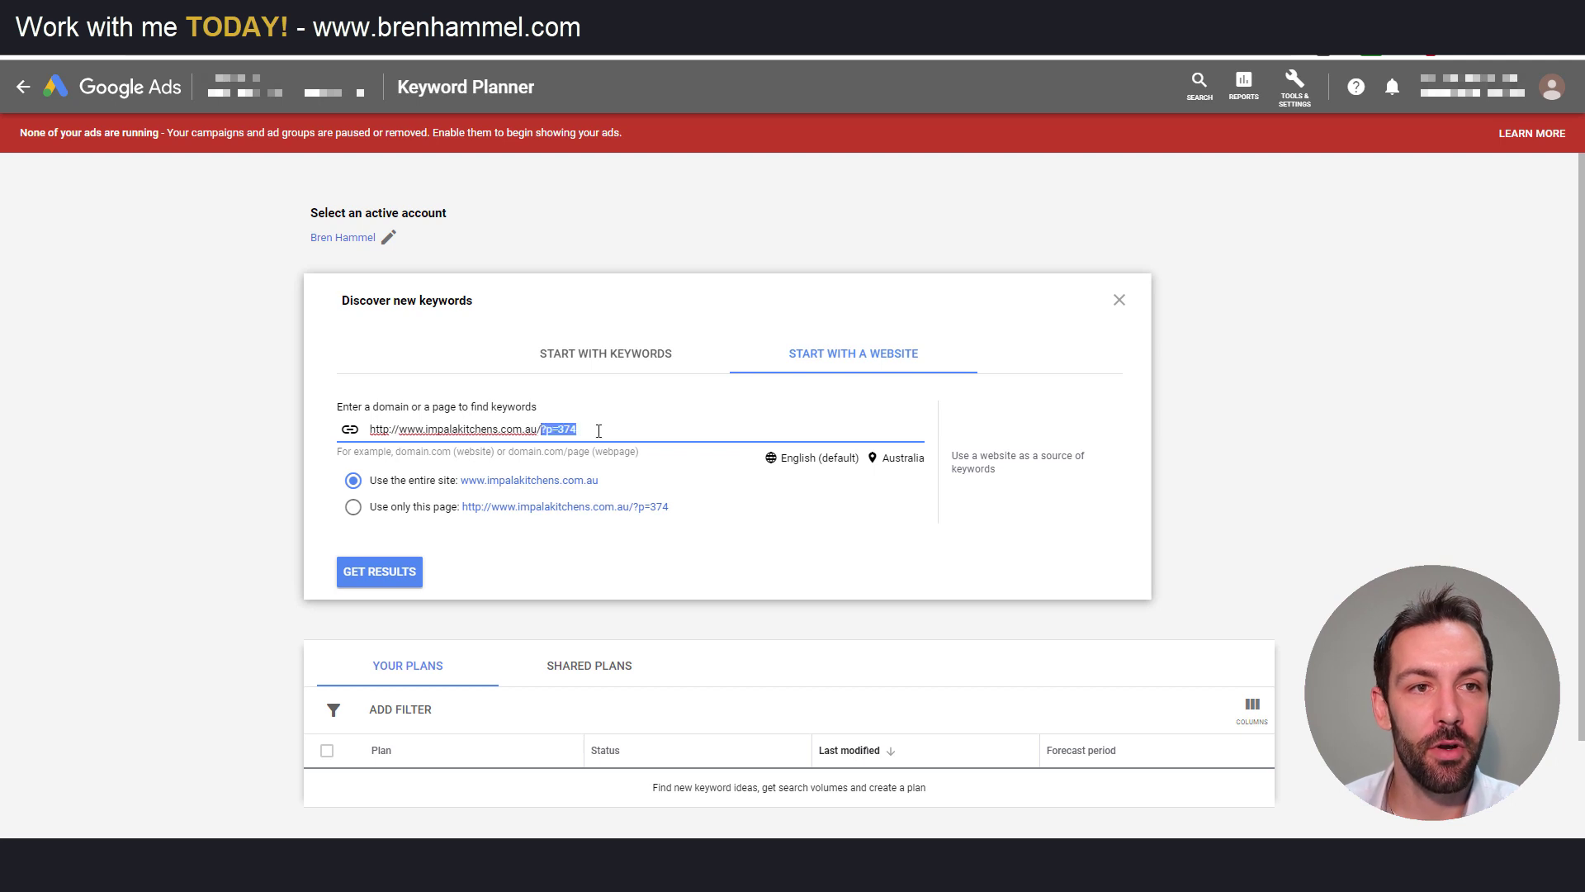
double_click(438, 430)
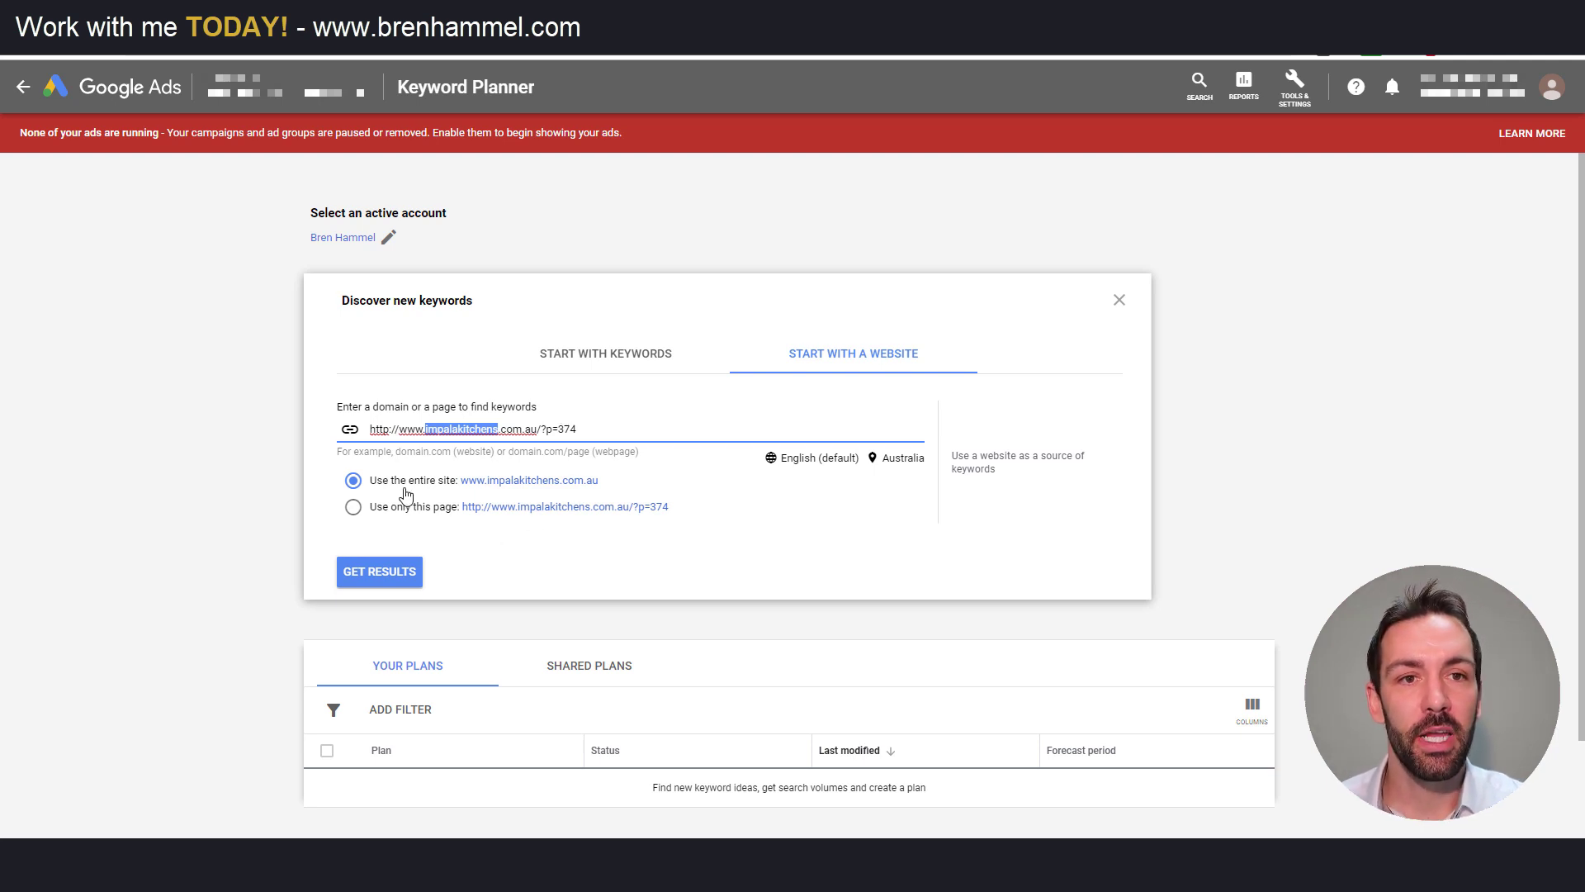
click(354, 512)
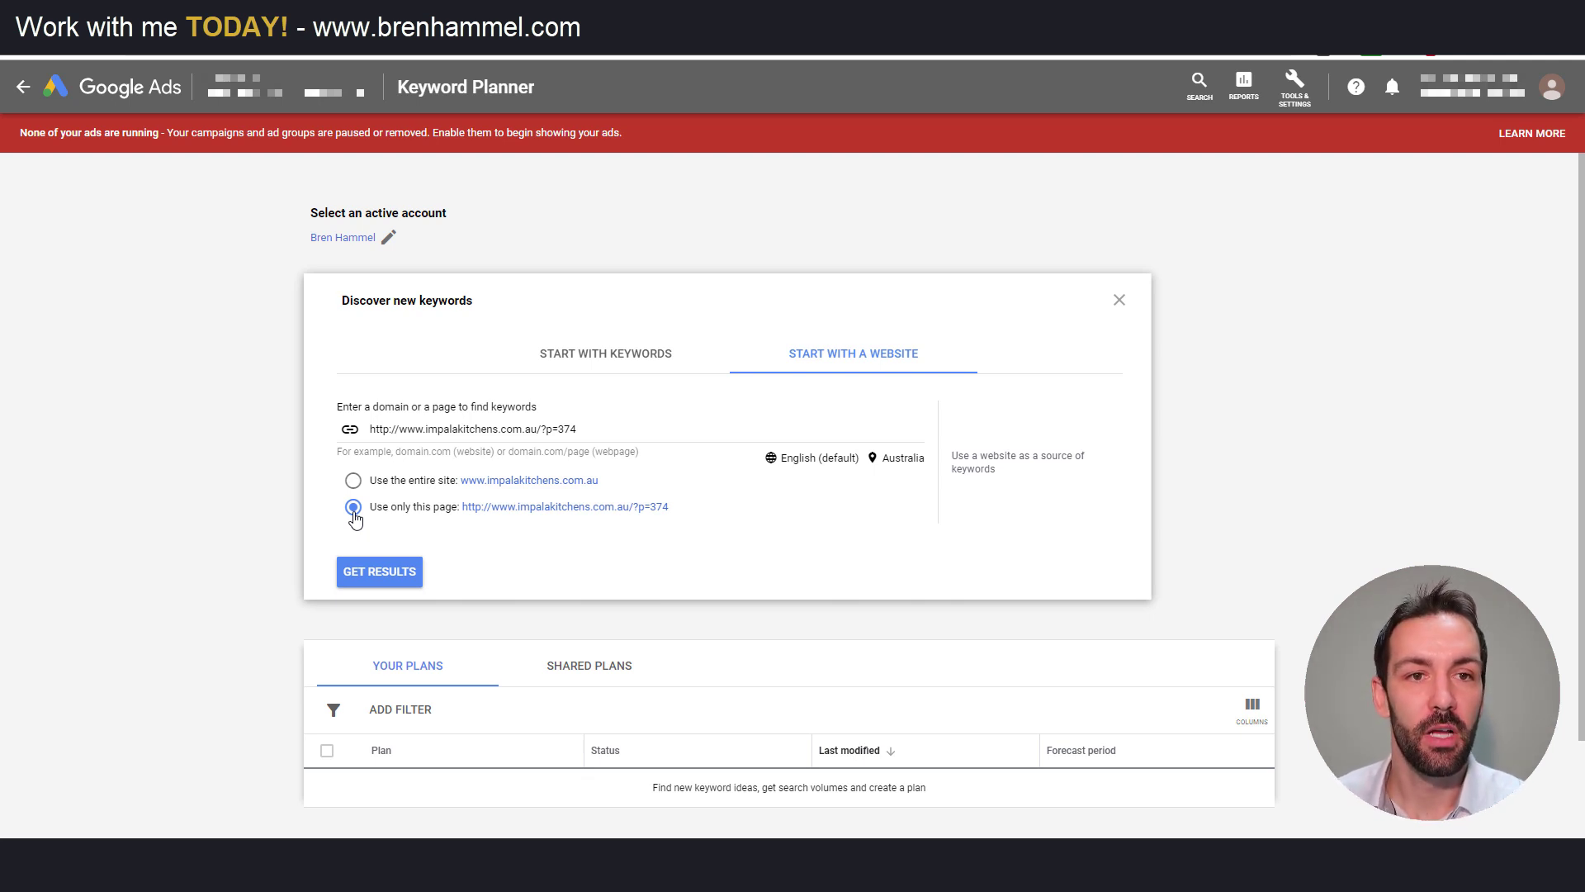
click(393, 577)
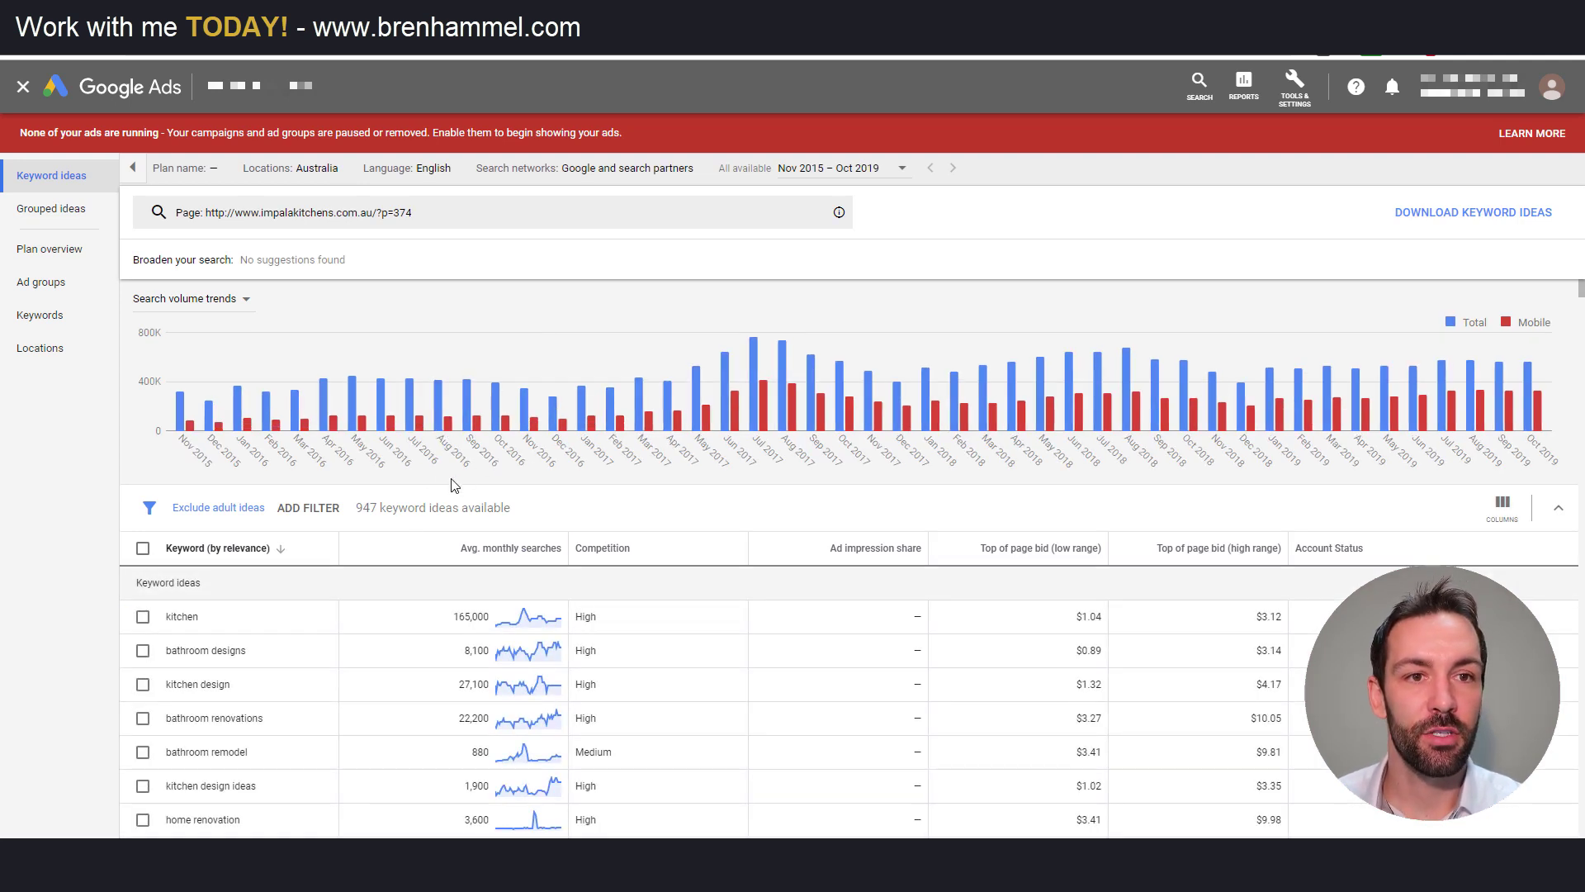
Examine the page's keyword ideas for terms unrelated to kitchens, such as "bathroom designs"
triple_click(194, 651)
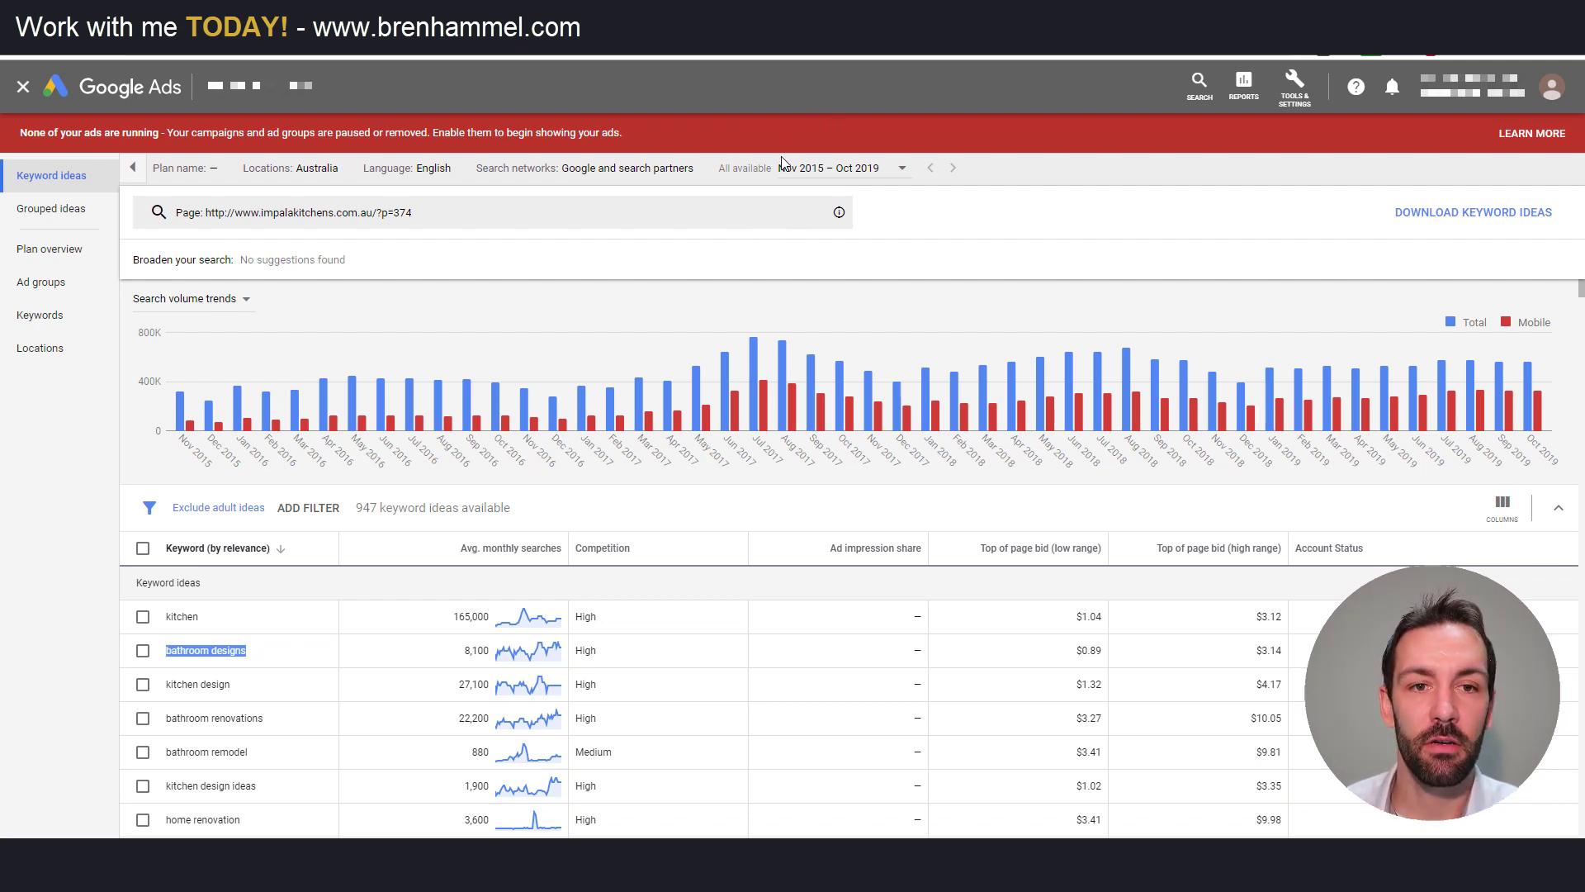
scroll(583, 428, down, 5)
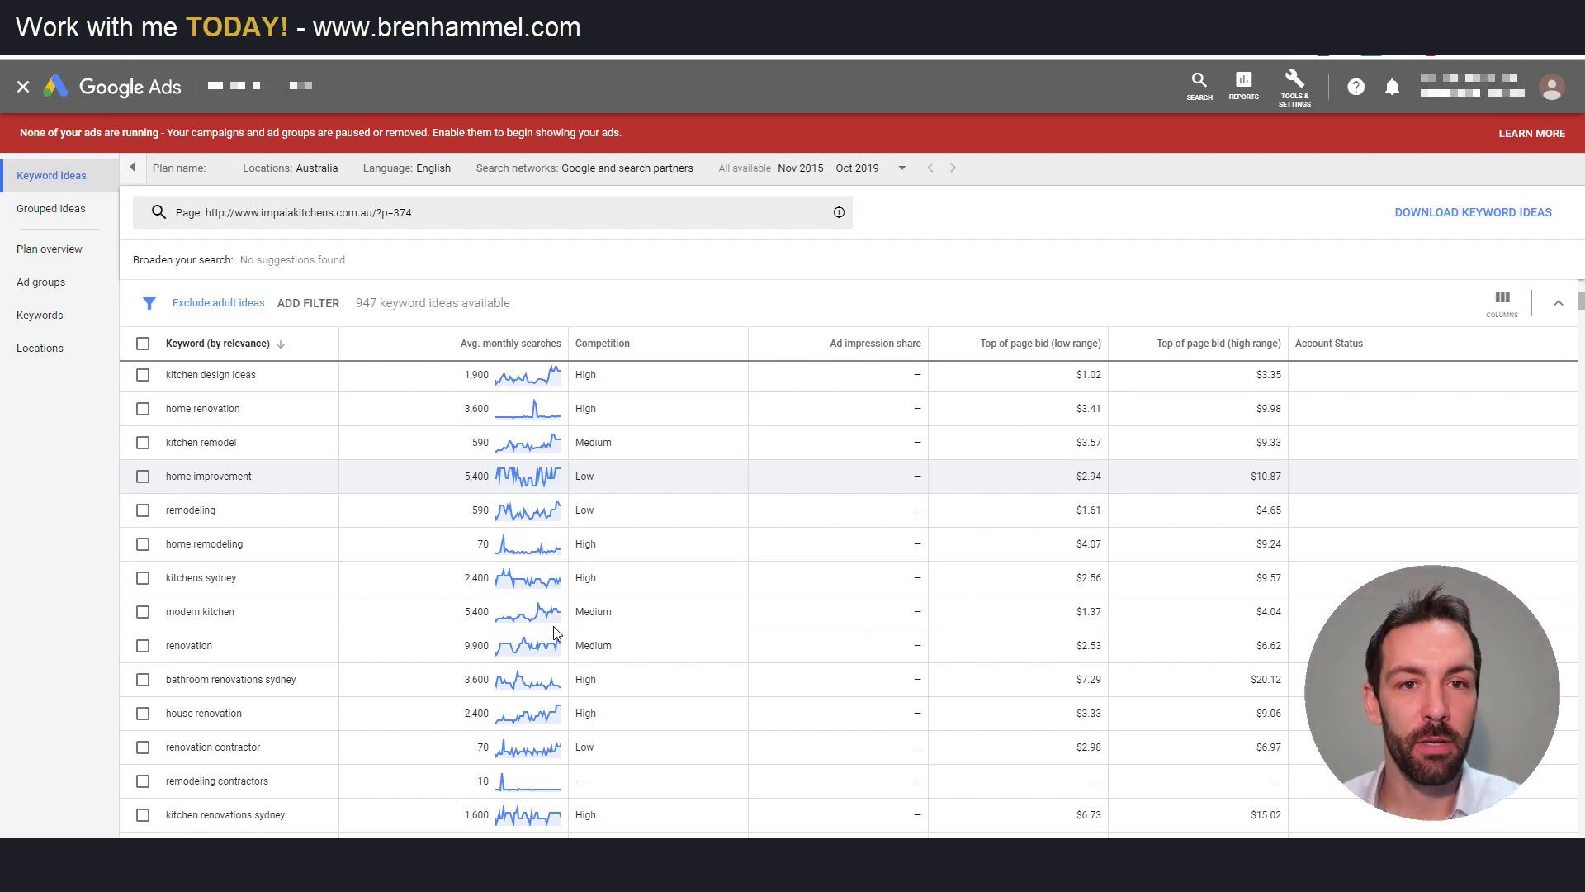
scroll(707, 559, up, 5)
scroll(700, 566, down, 3)
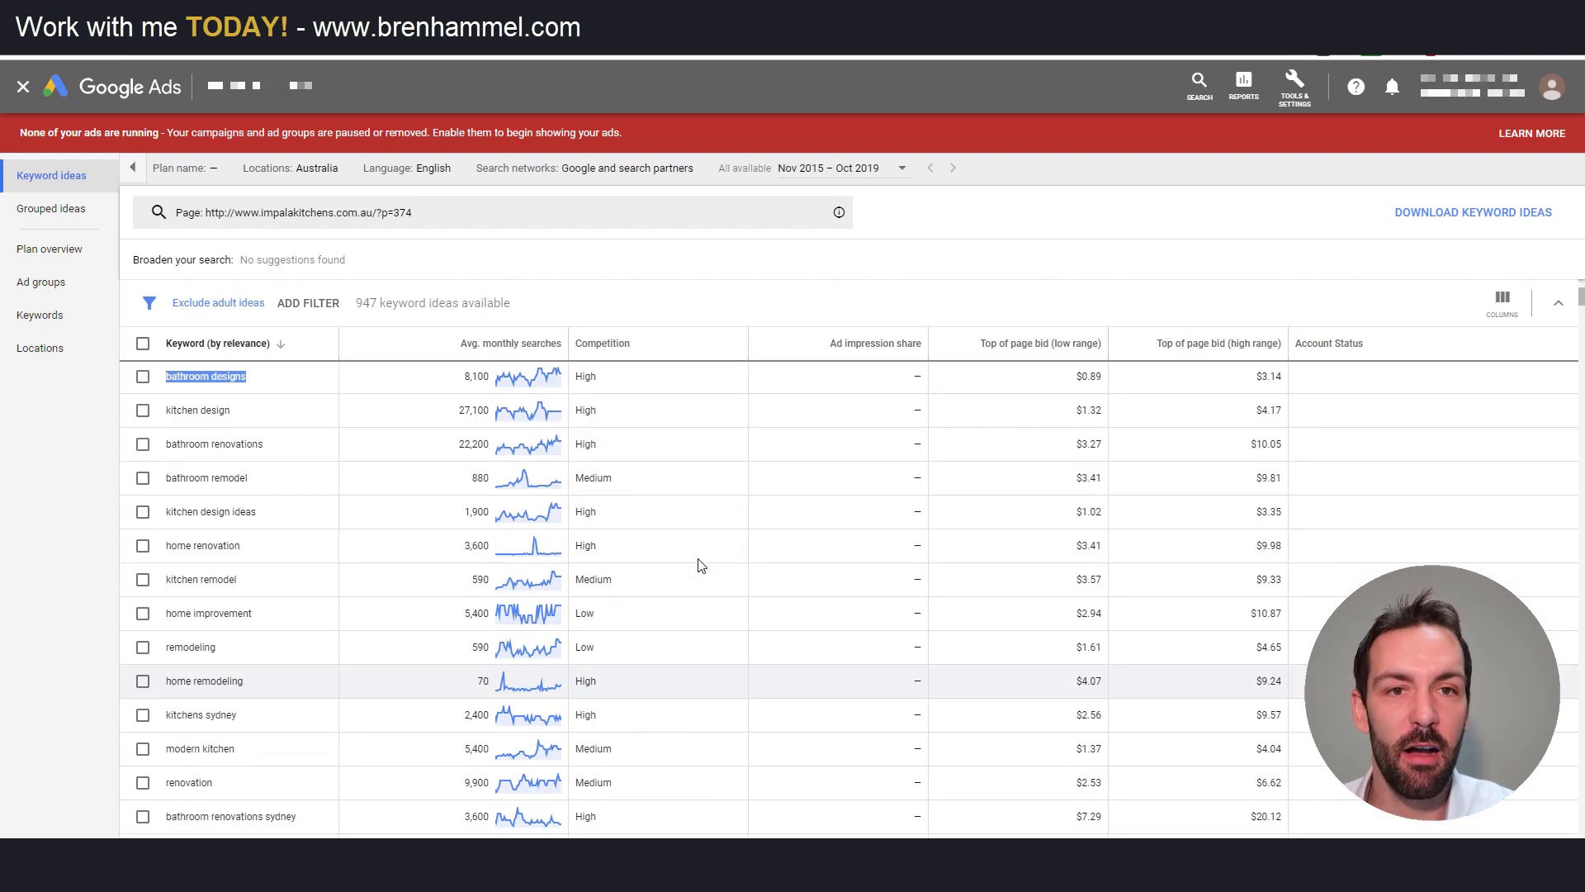
scroll(700, 566, down, 2)
scroll(700, 565, up, 4)
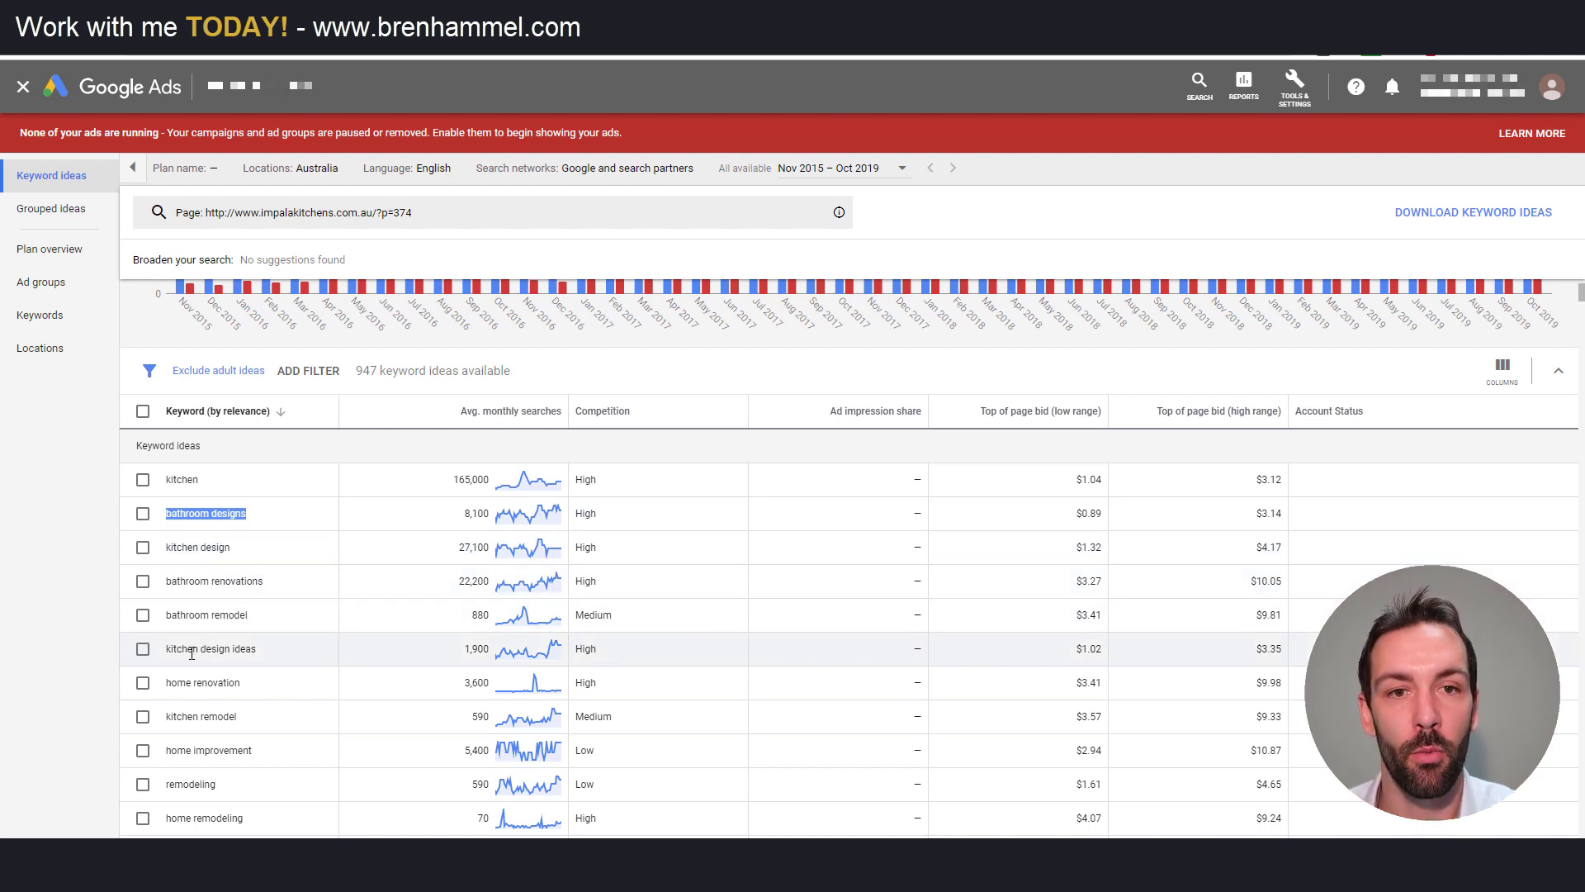
Filter the keyword ideas to keyword text containing "bathroom", and remove that filter again
click(310, 373)
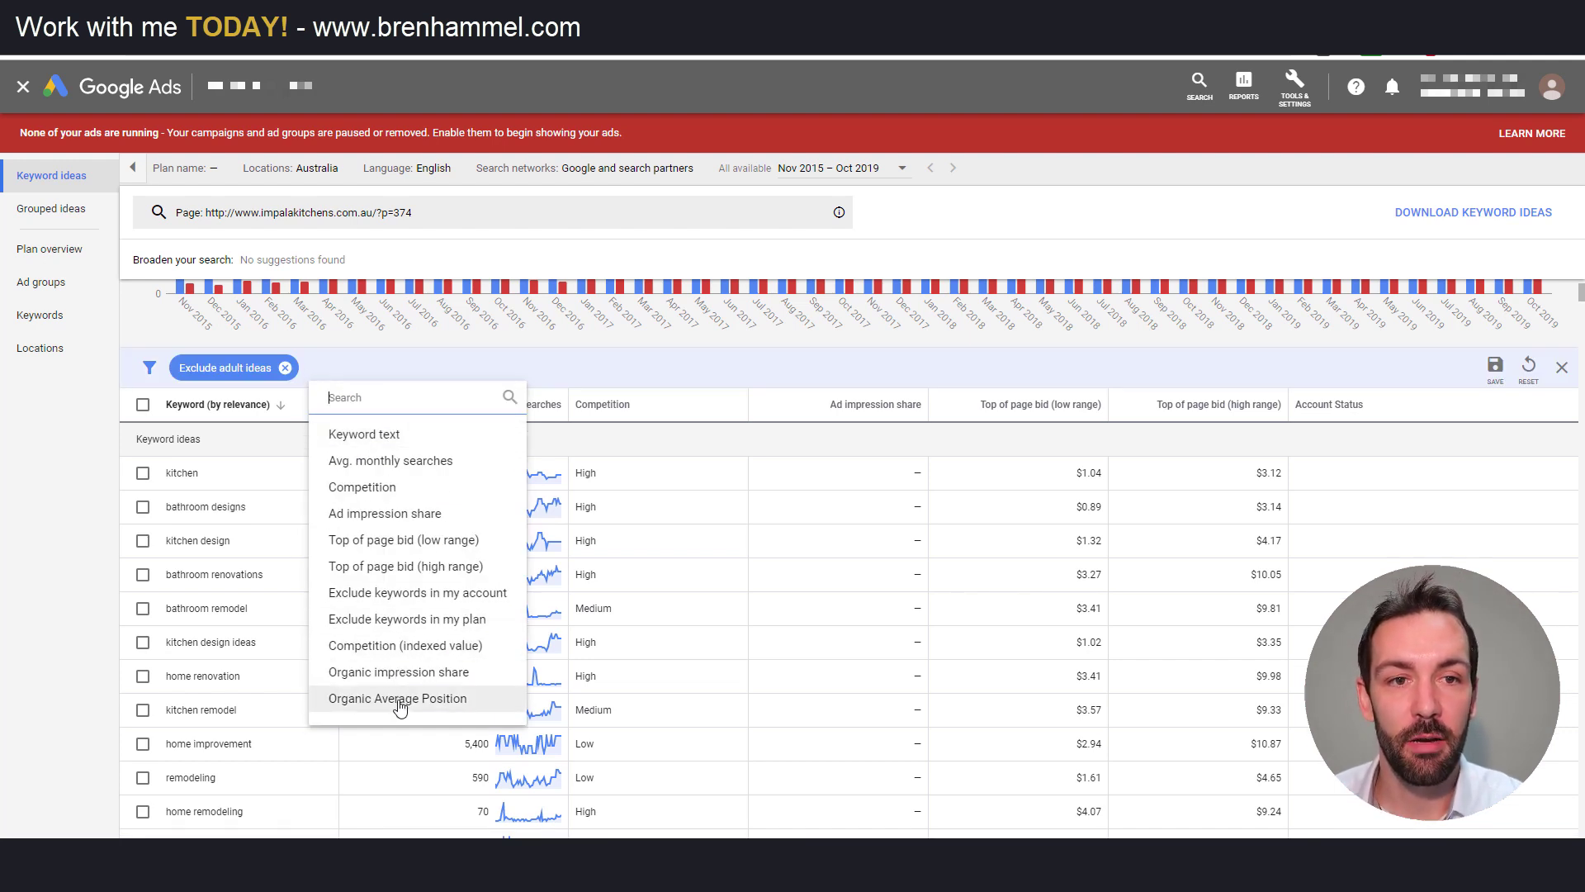
click(441, 444)
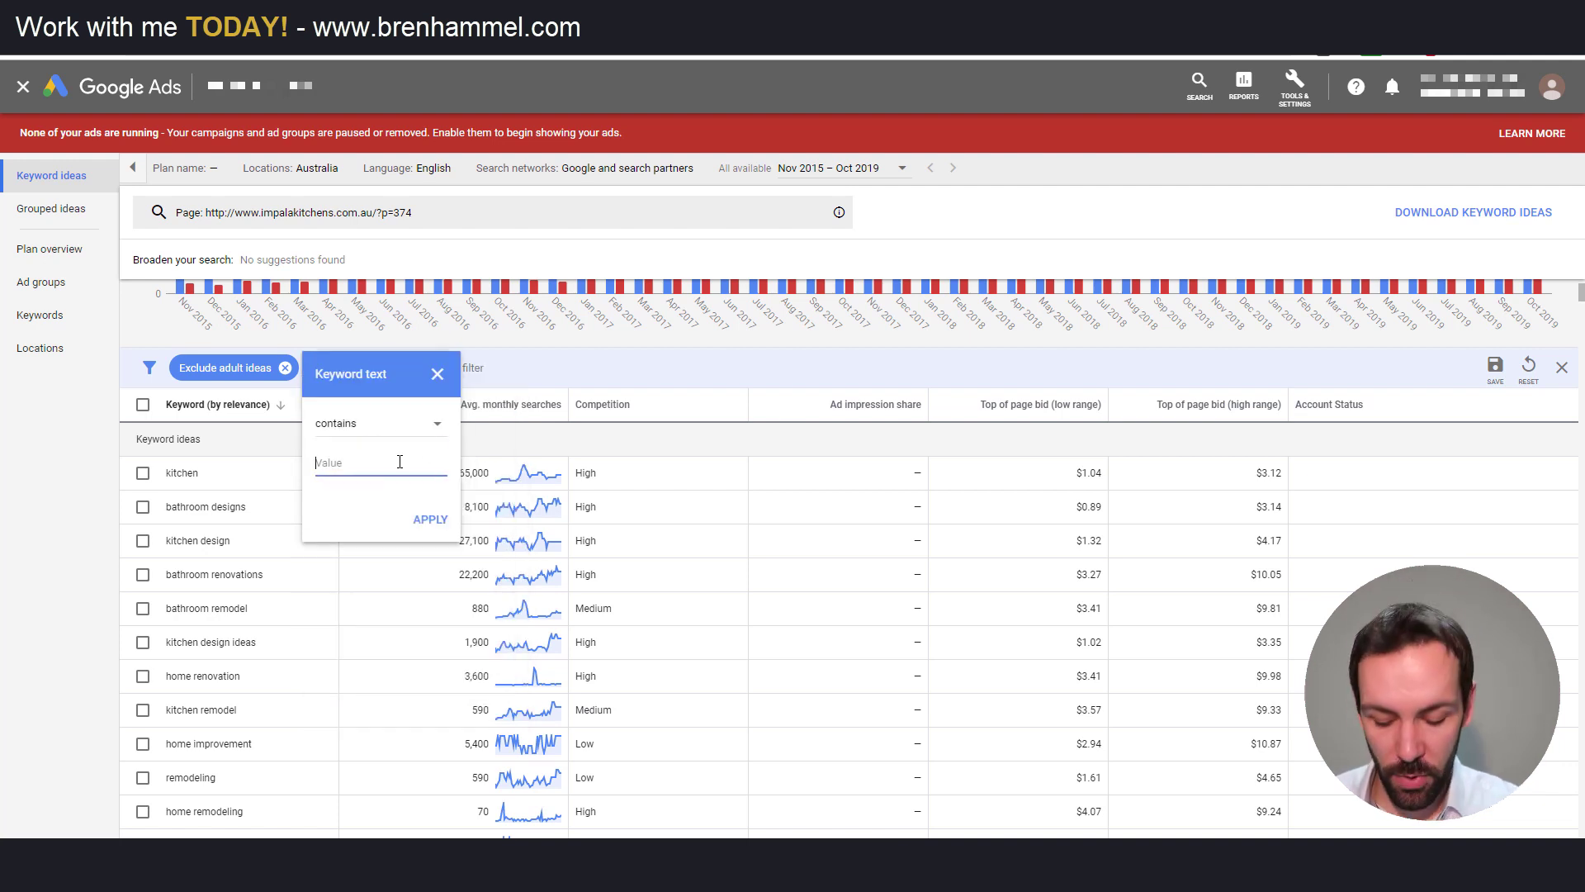
text(bathroom)
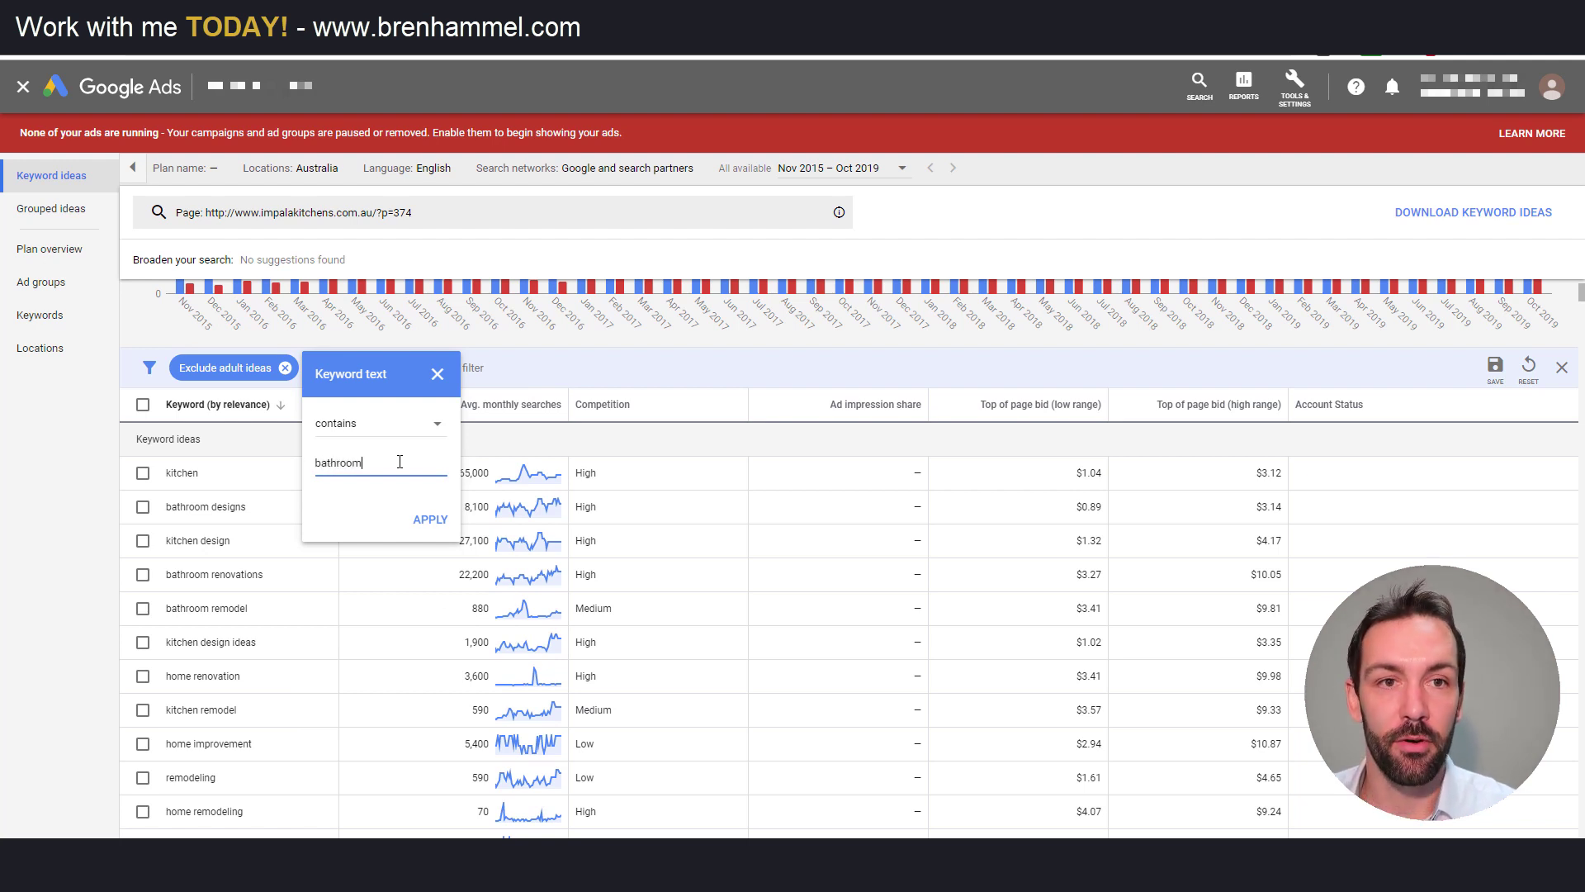
click(430, 520)
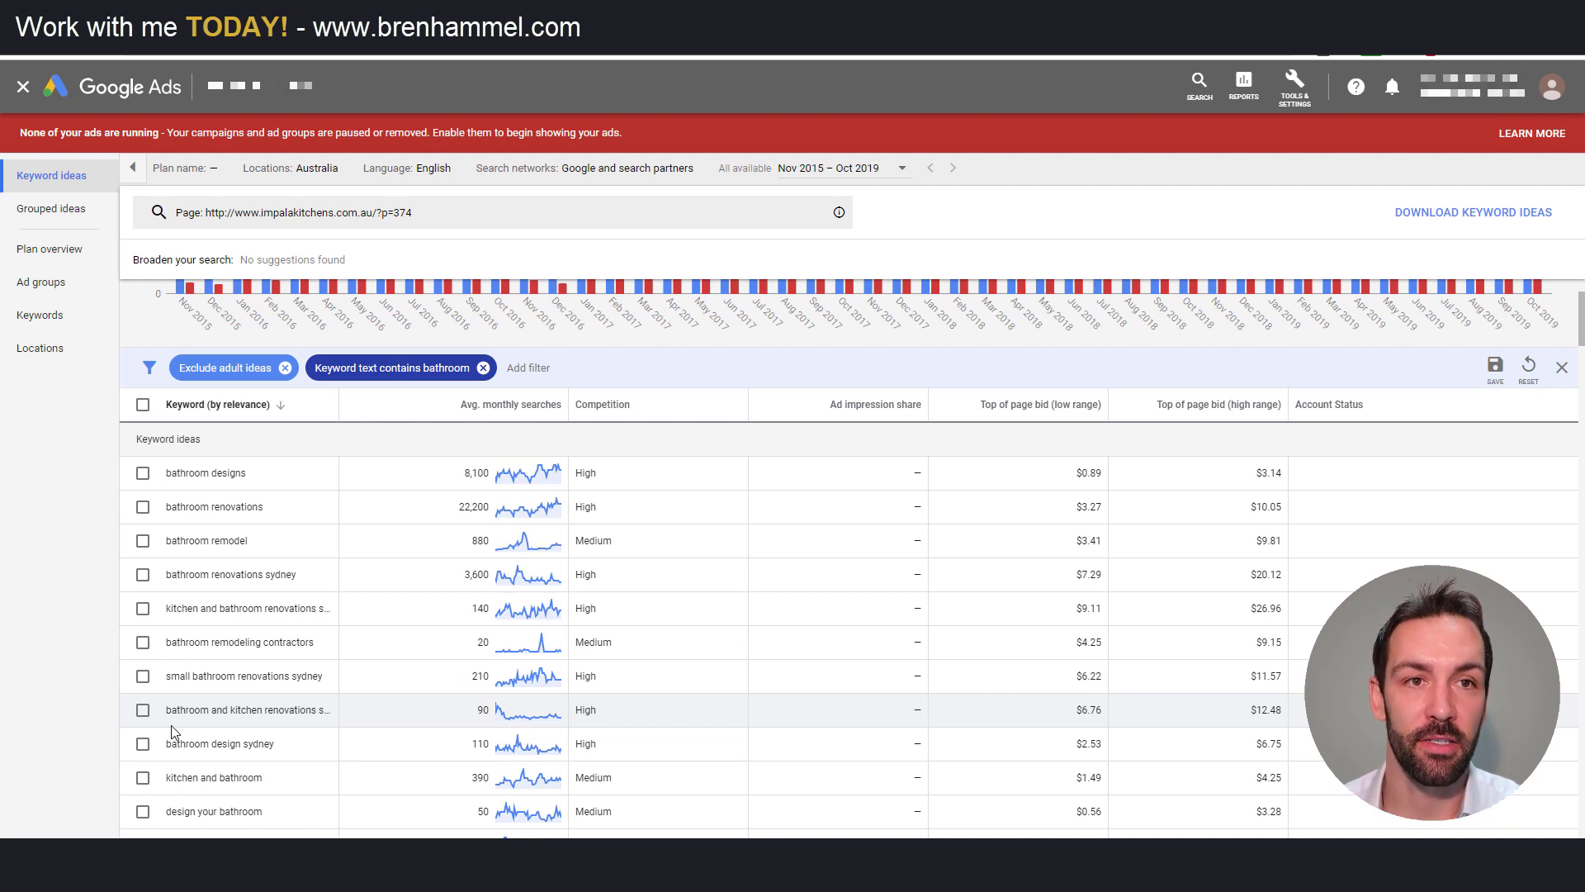
click(483, 367)
Filter the keyword ideas to keyword text that does not contain "bathroom, home"
click(331, 368)
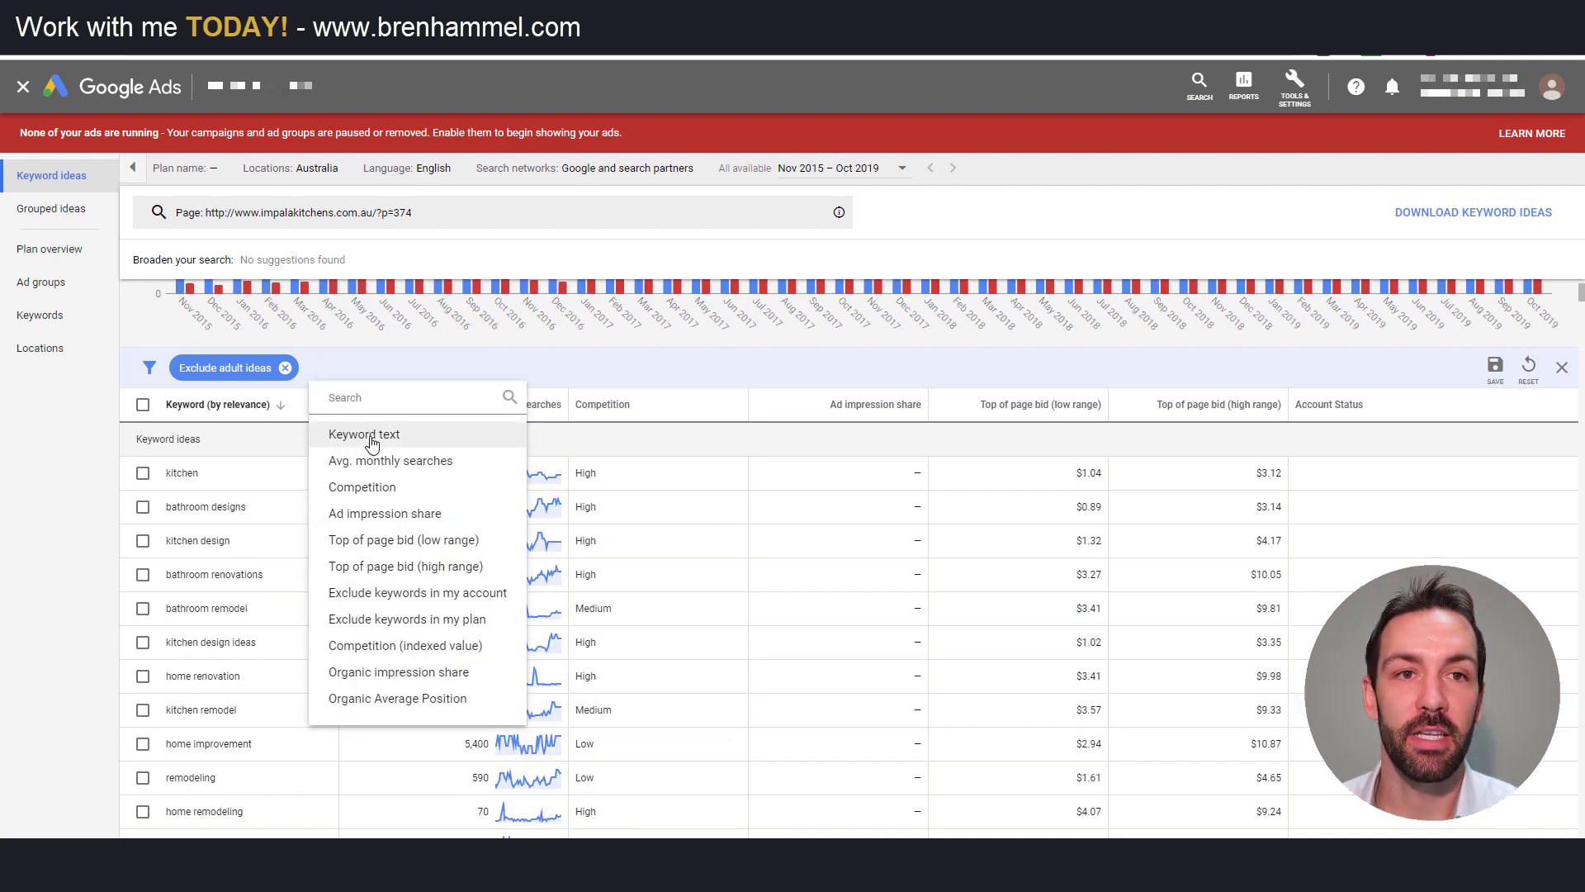
click(330, 373)
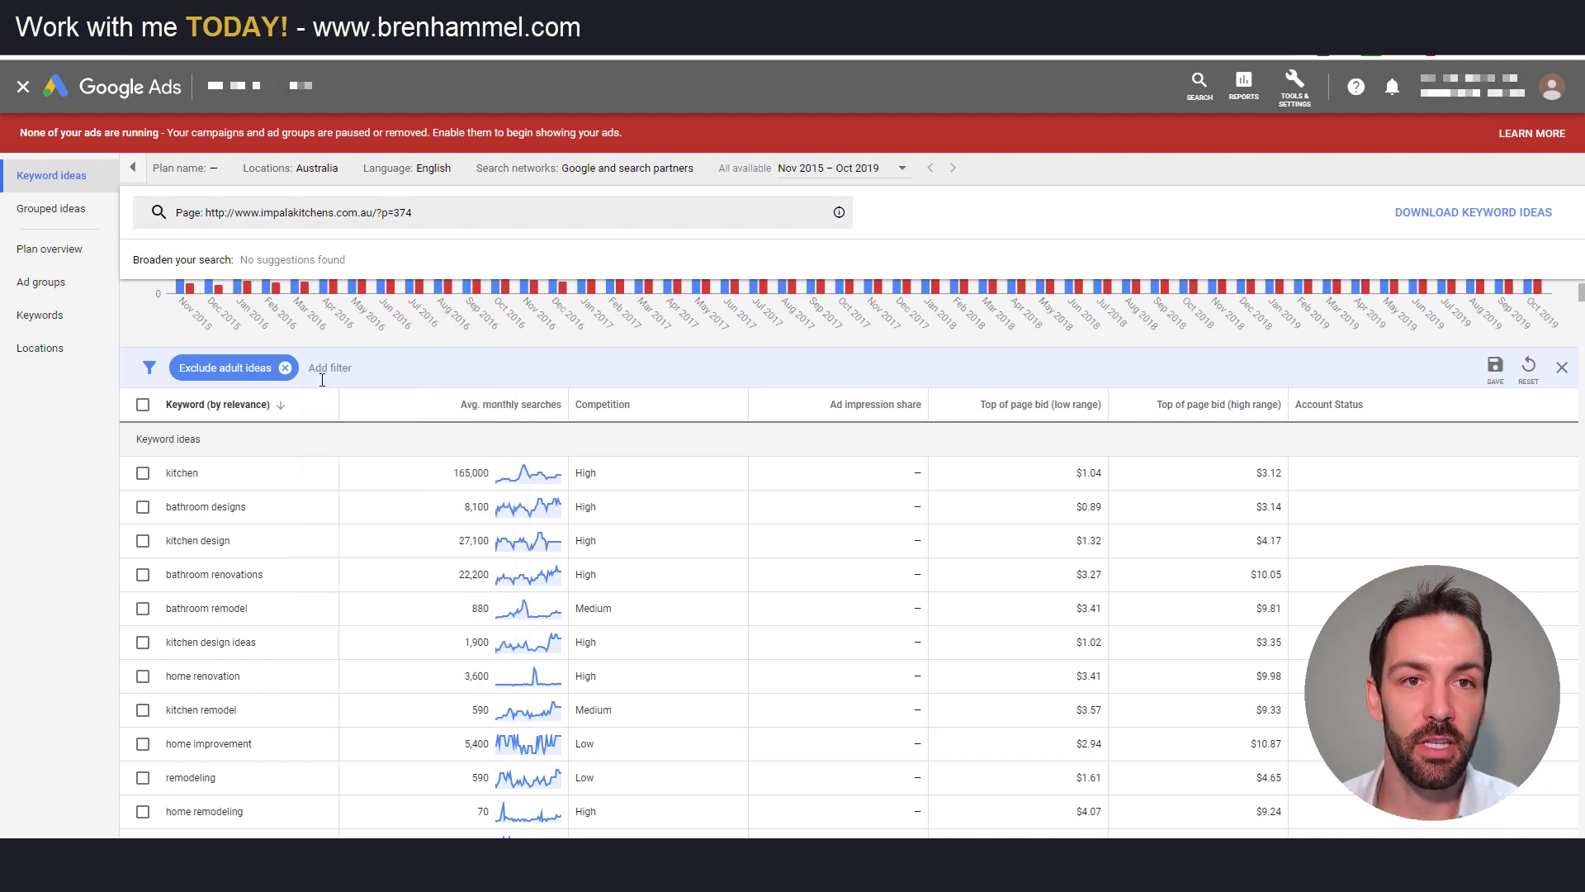
click(330, 368)
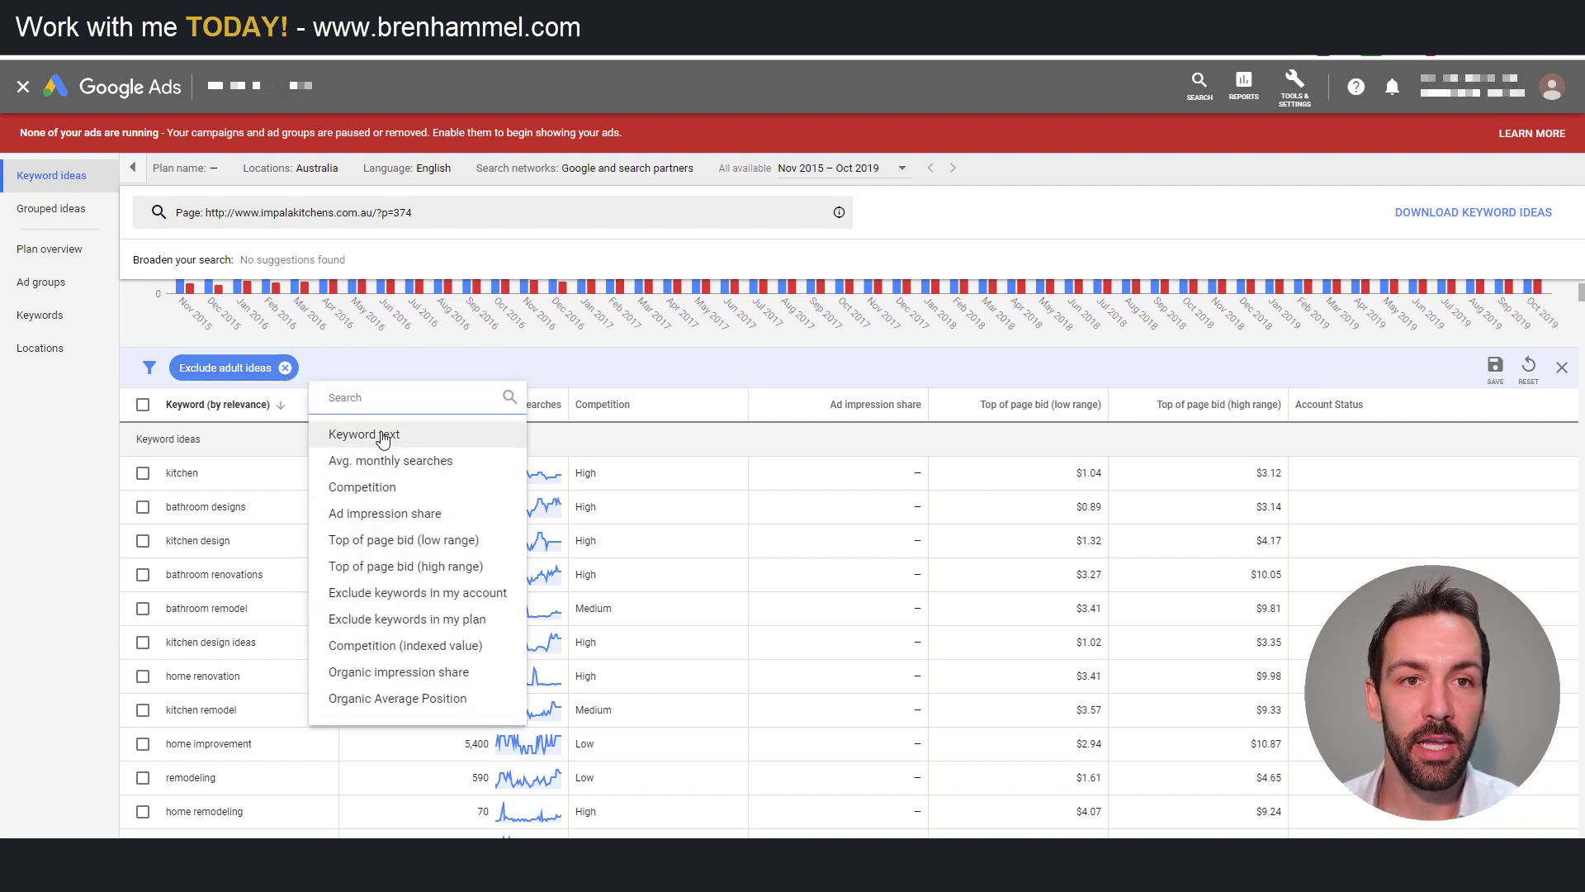
click(380, 433)
click(372, 425)
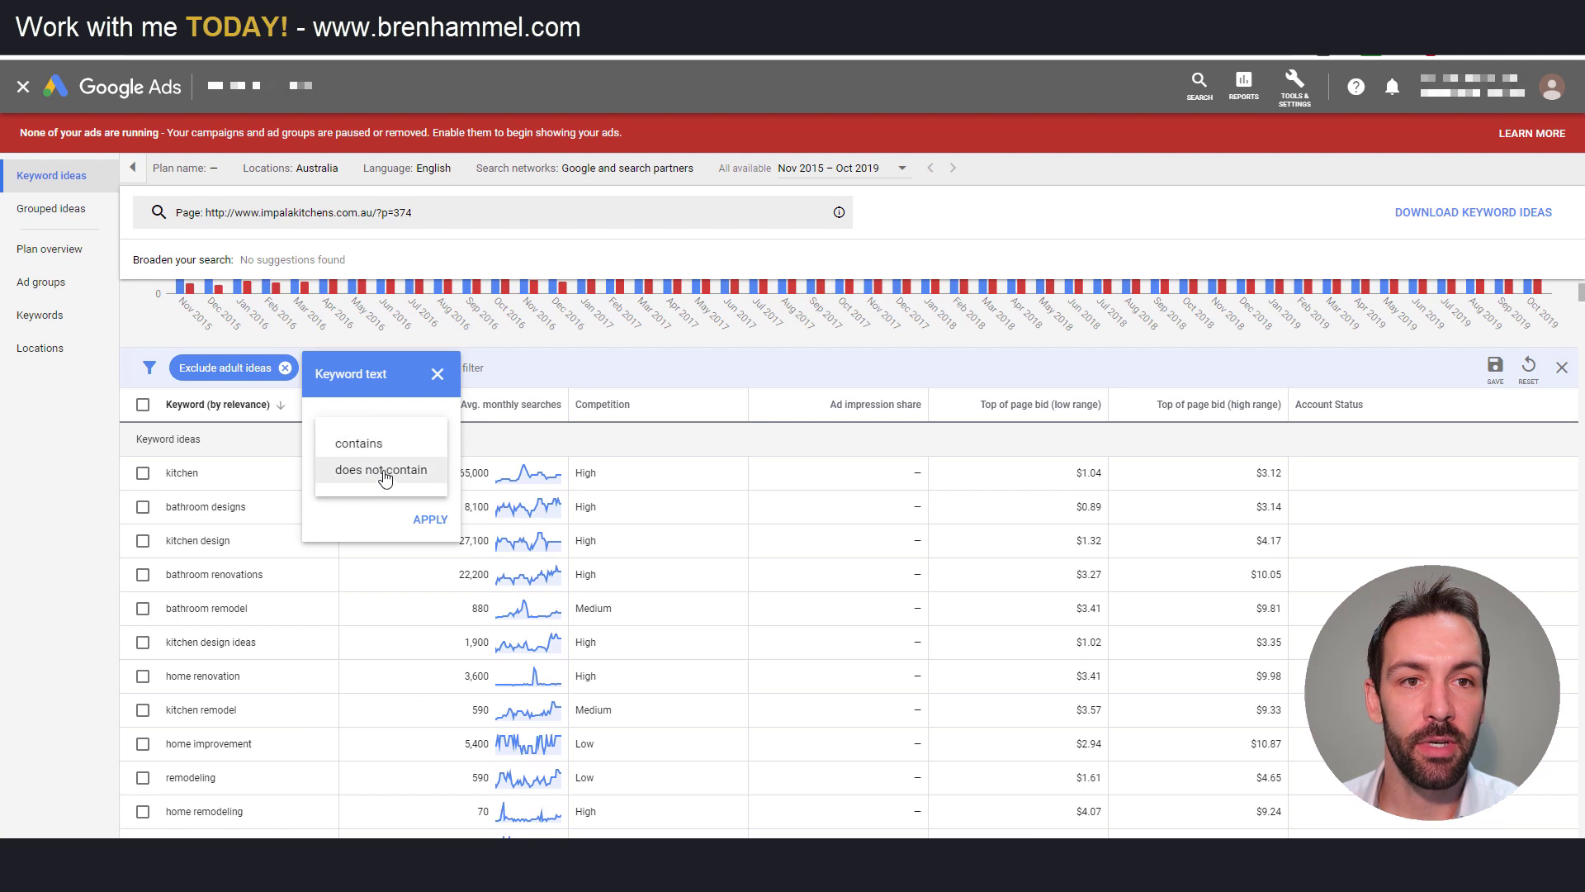
click(376, 472)
click(366, 459)
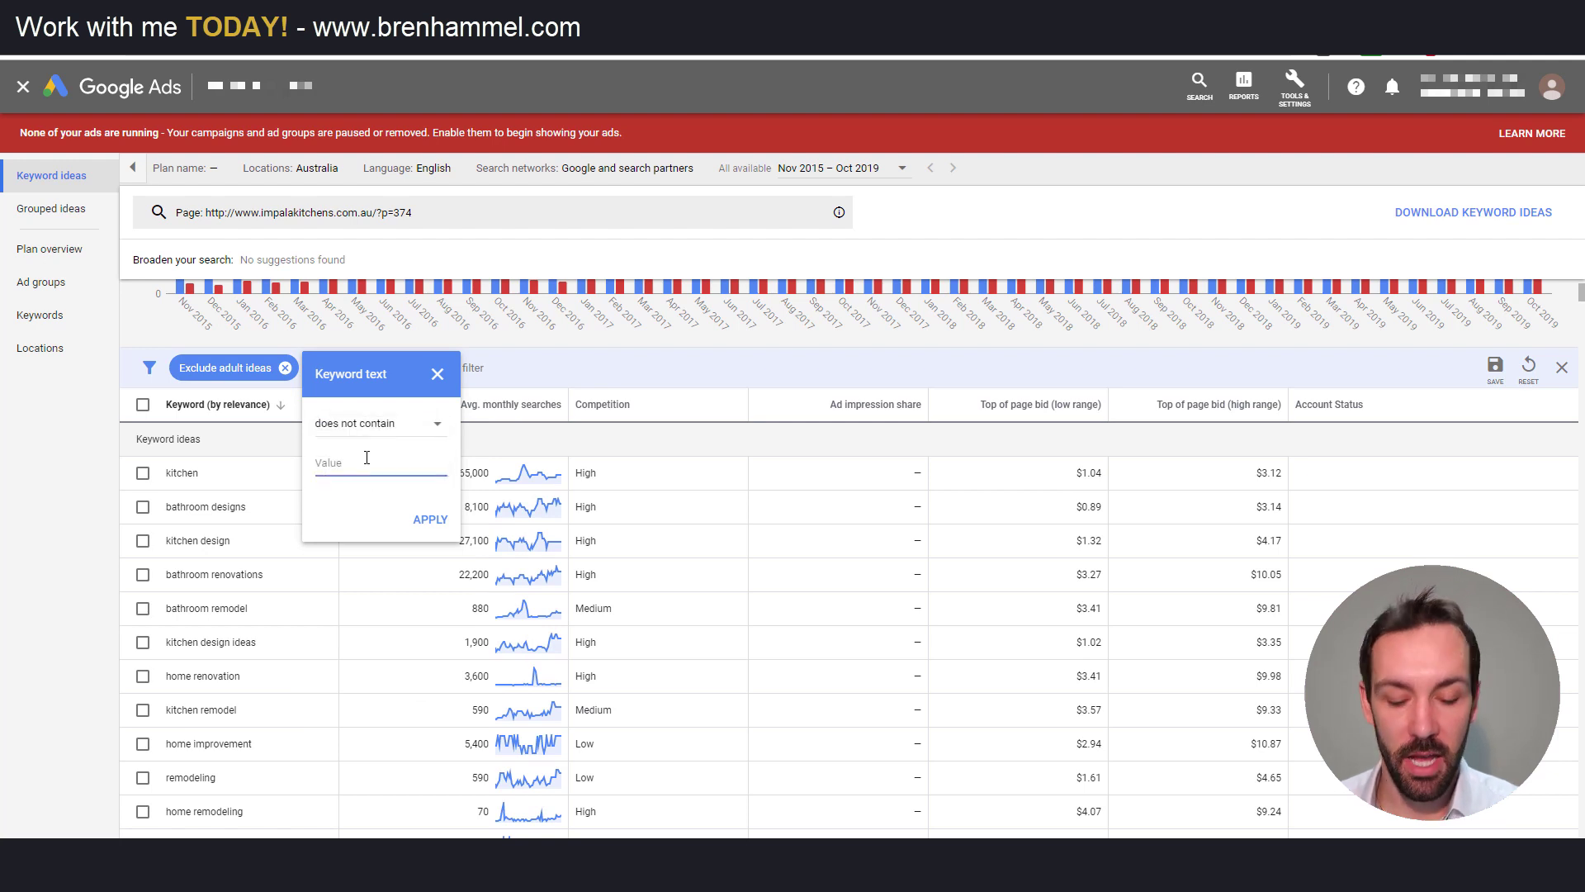
text(bathroom)
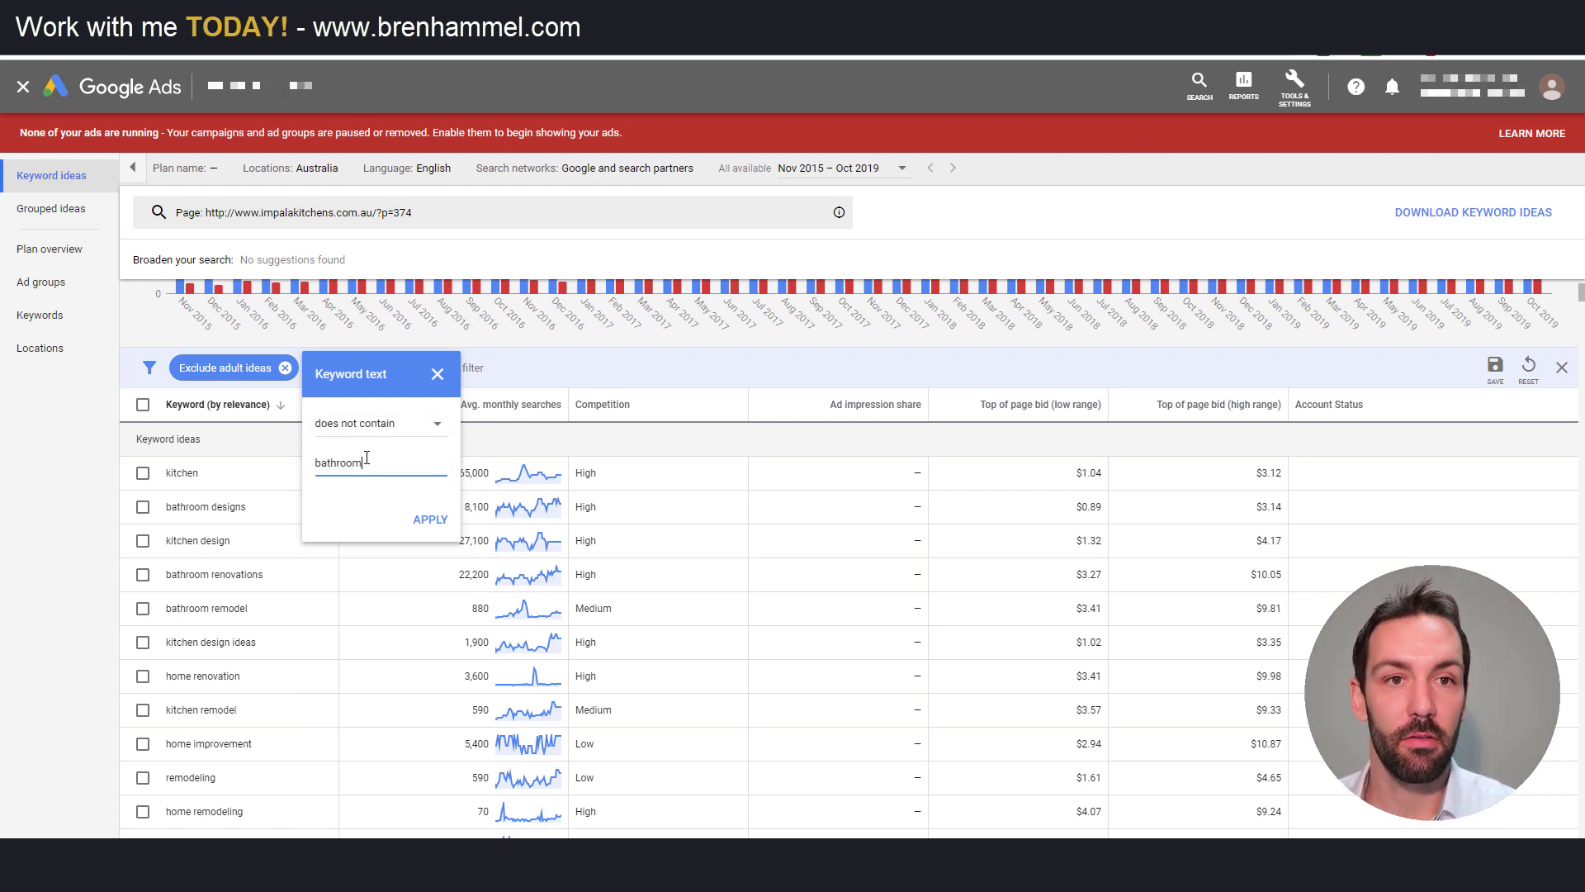
key(Return)
key(BackSpace)
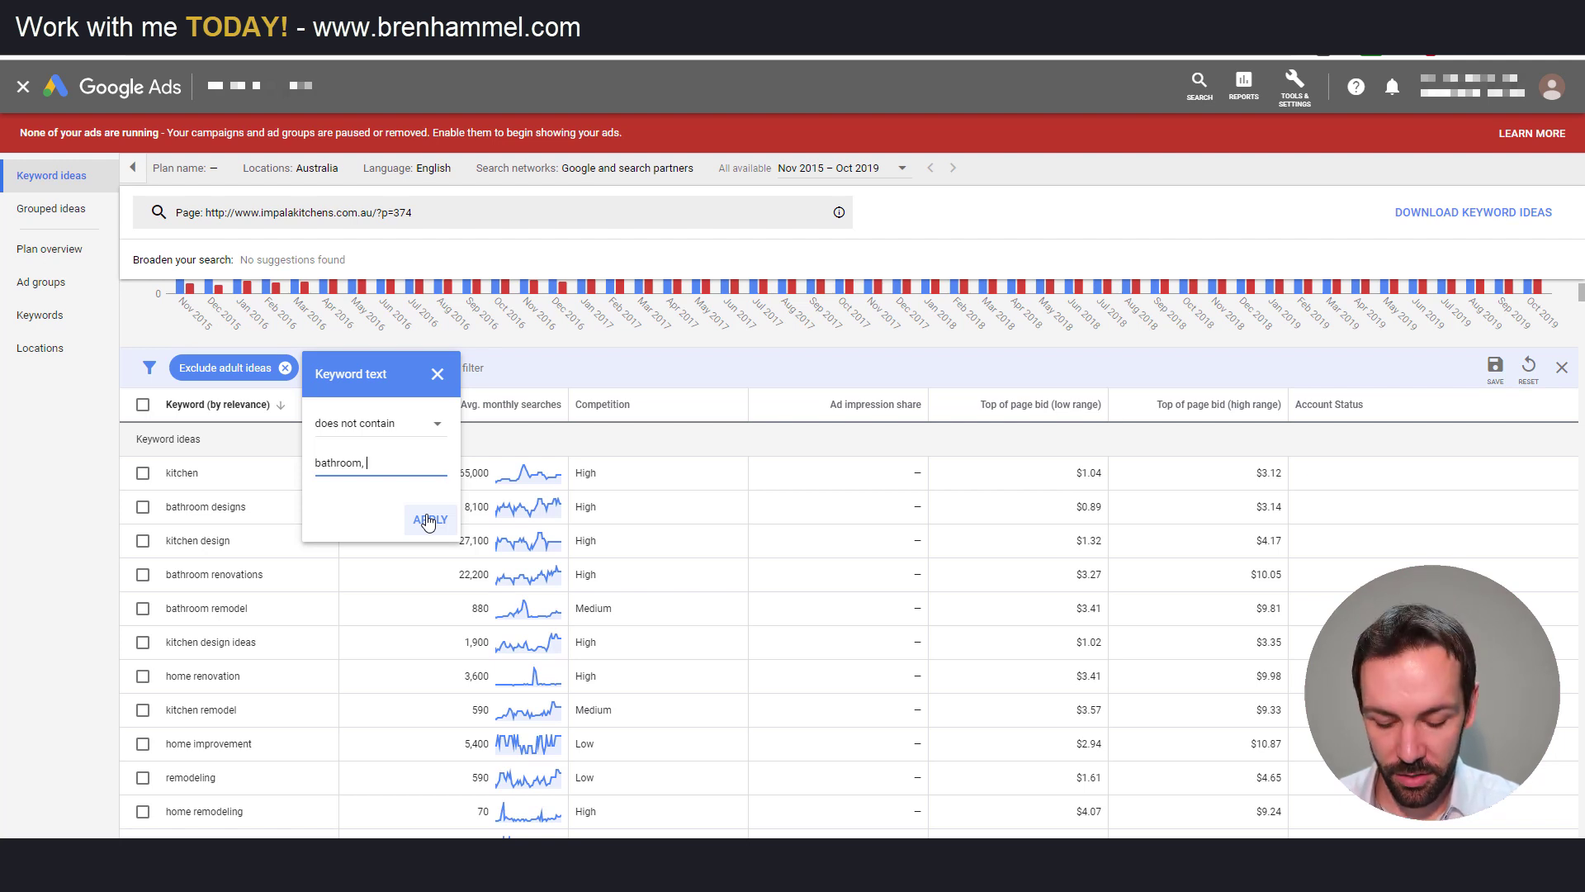
text(home)
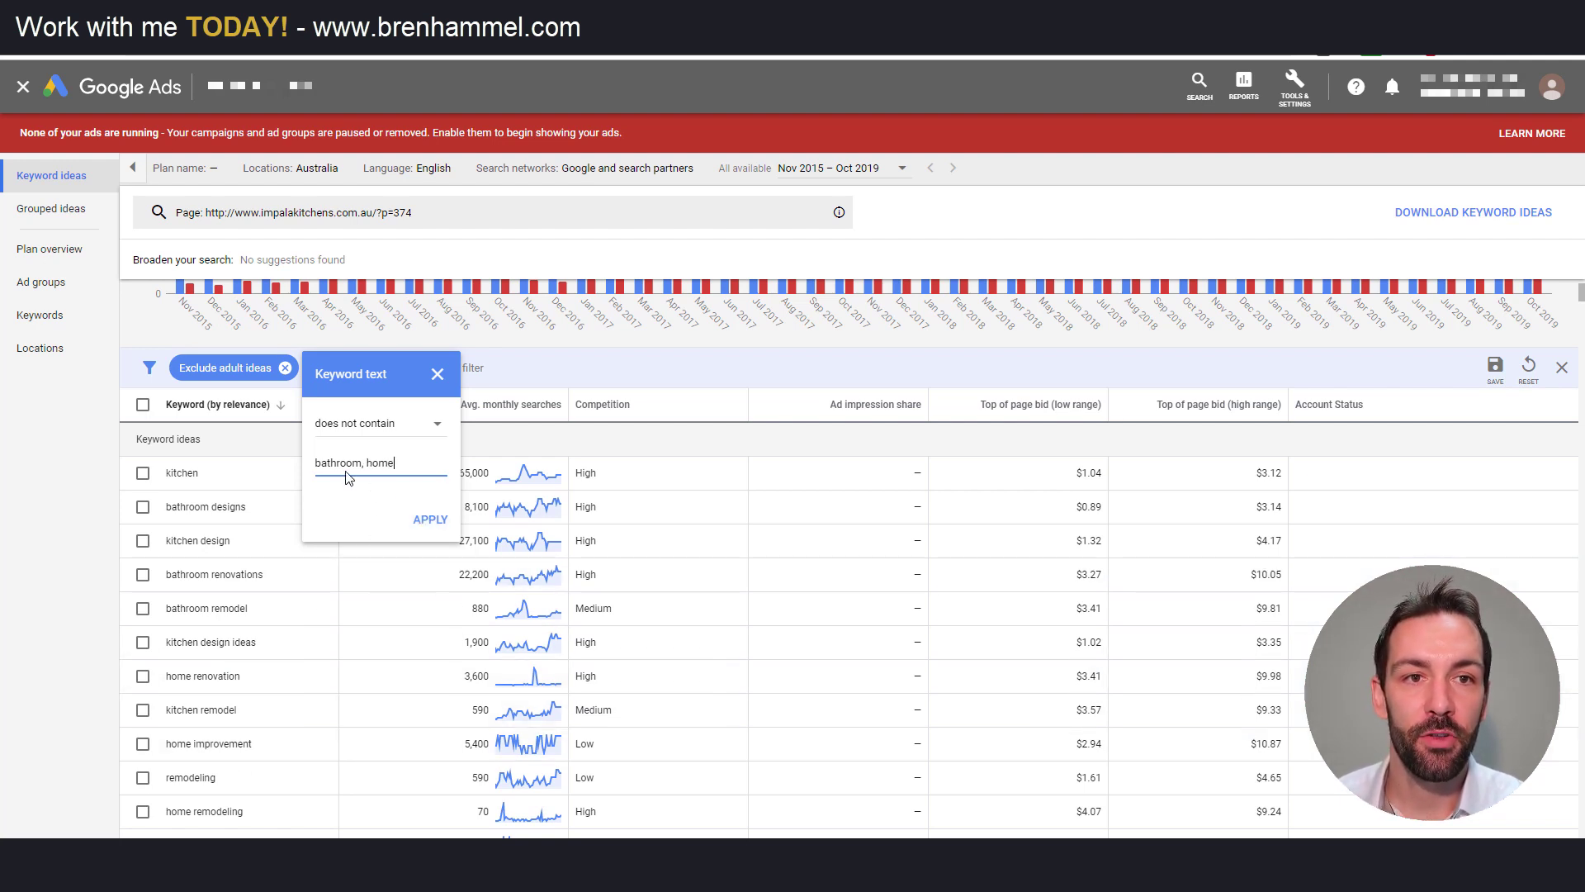
click(424, 519)
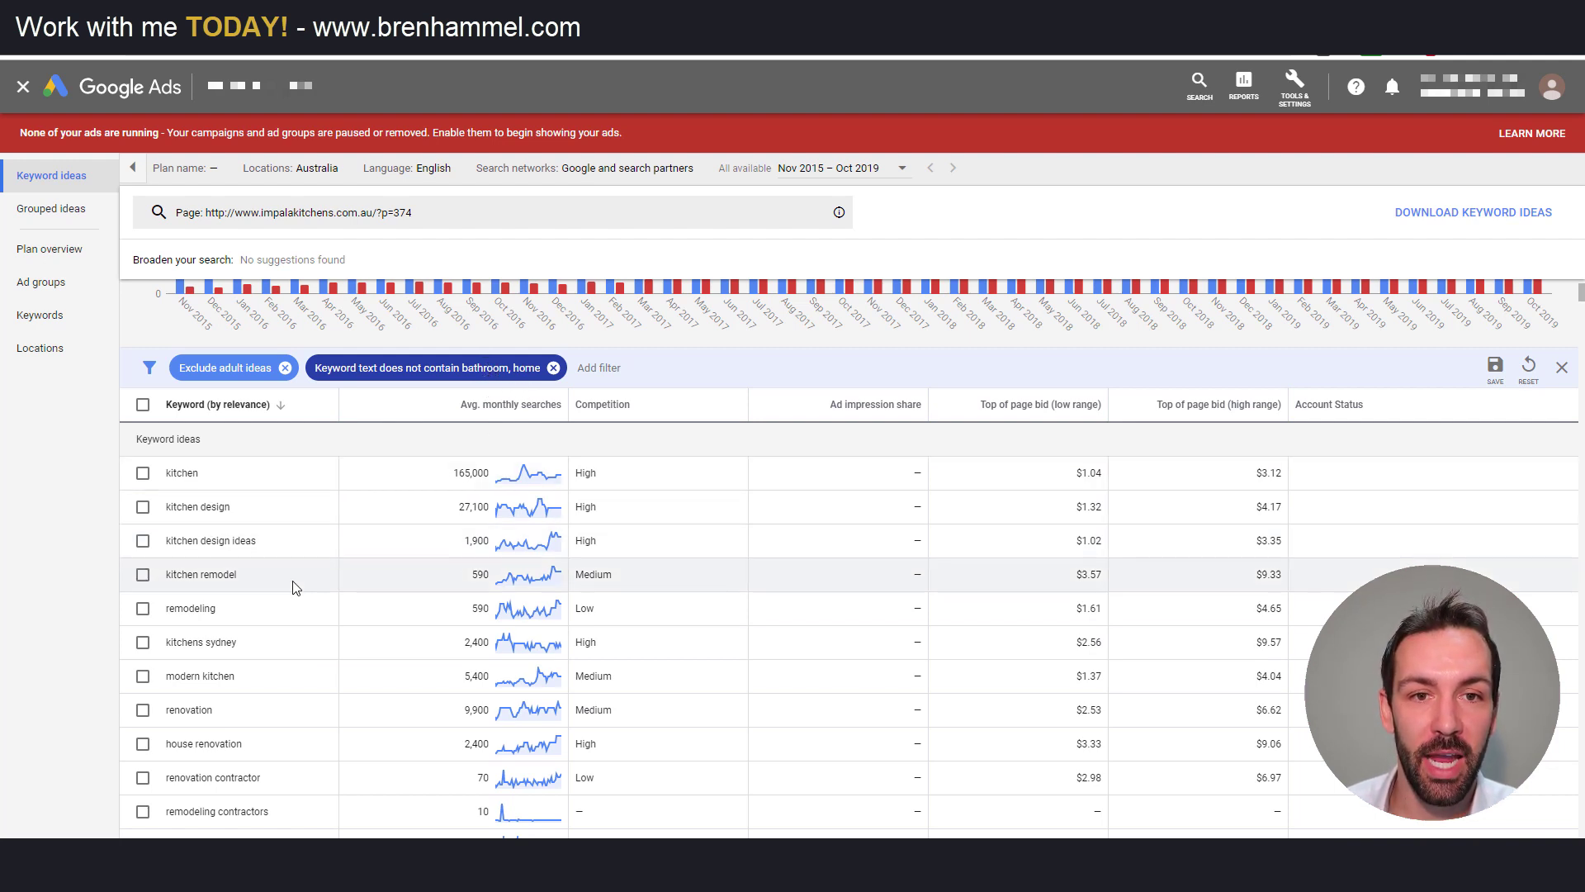
Review the filtered keyword ideas and add a second filter for keyword text containing "kitchen"
scroll(293, 587, down, 2)
scroll(293, 587, up, 2)
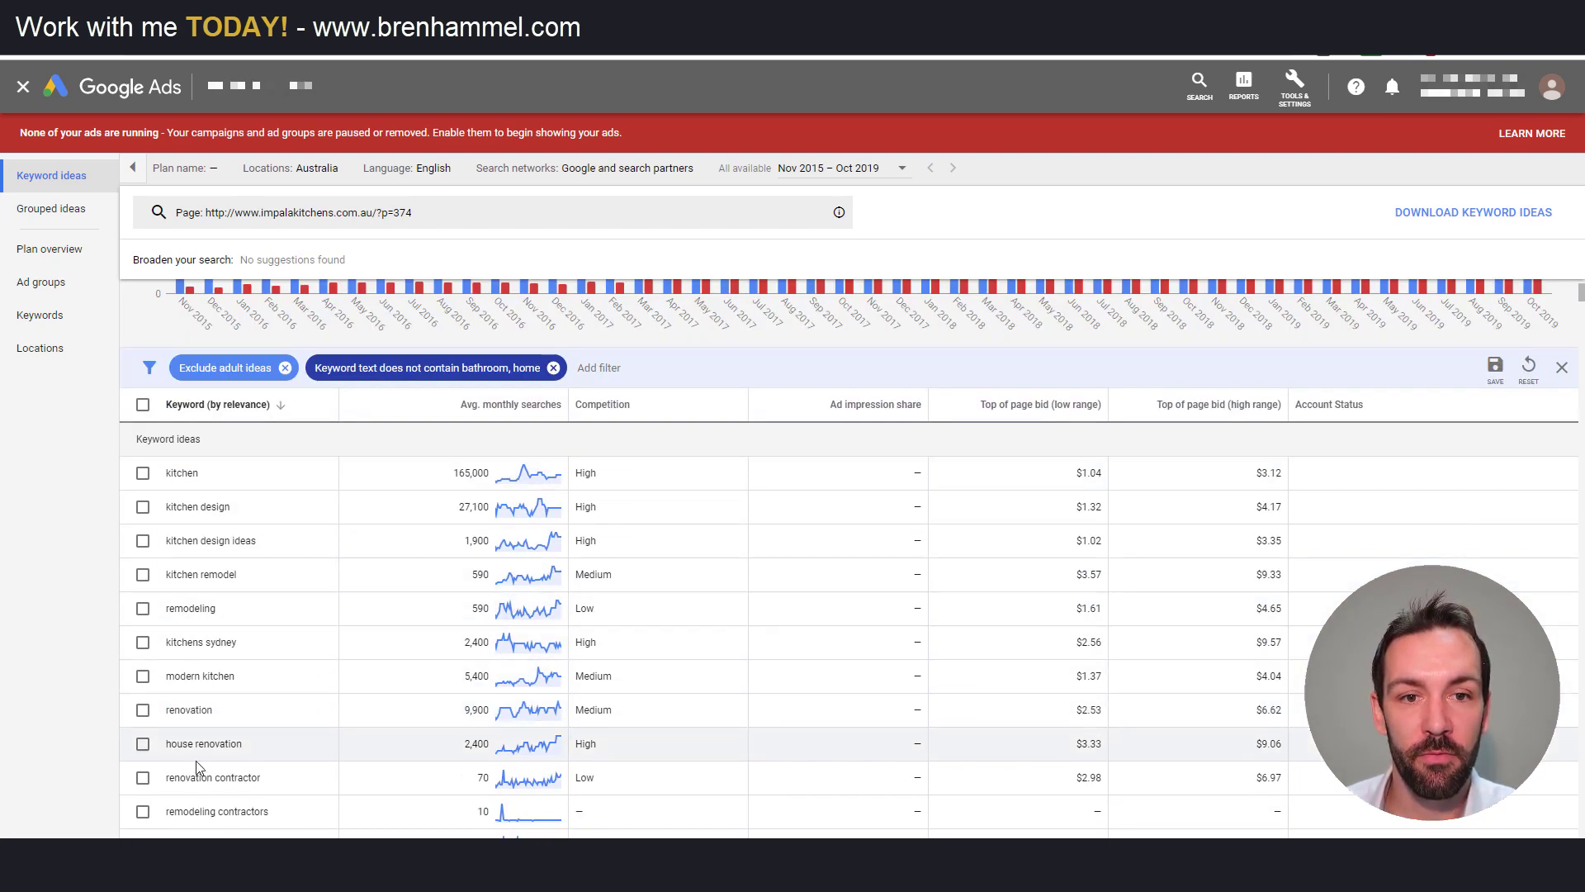
scroll(213, 678, down, 2)
scroll(213, 679, up, 2)
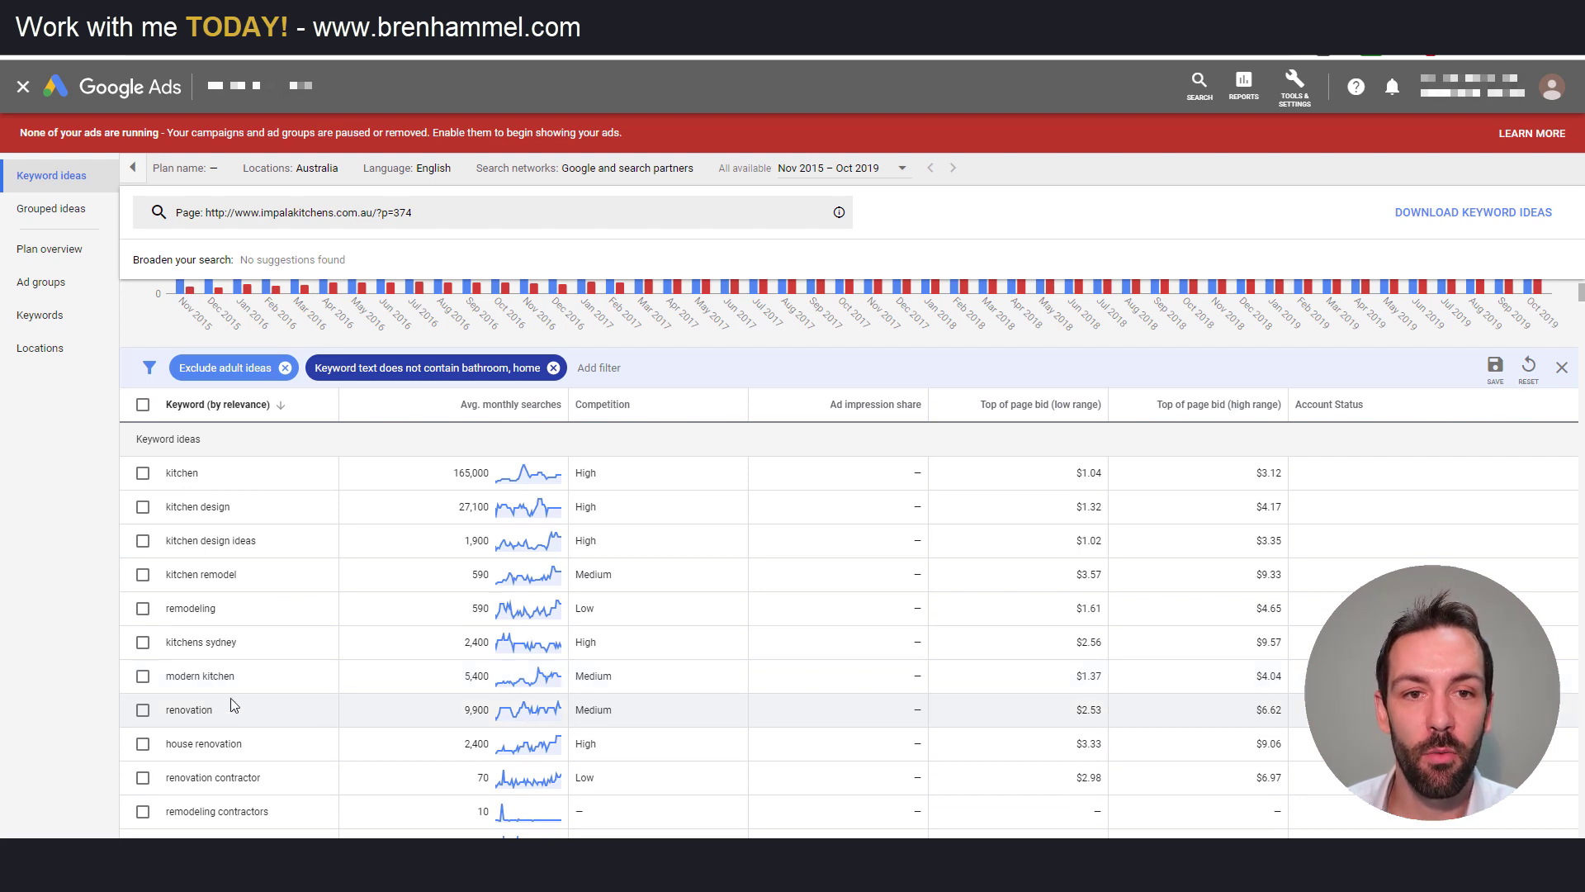
click(587, 368)
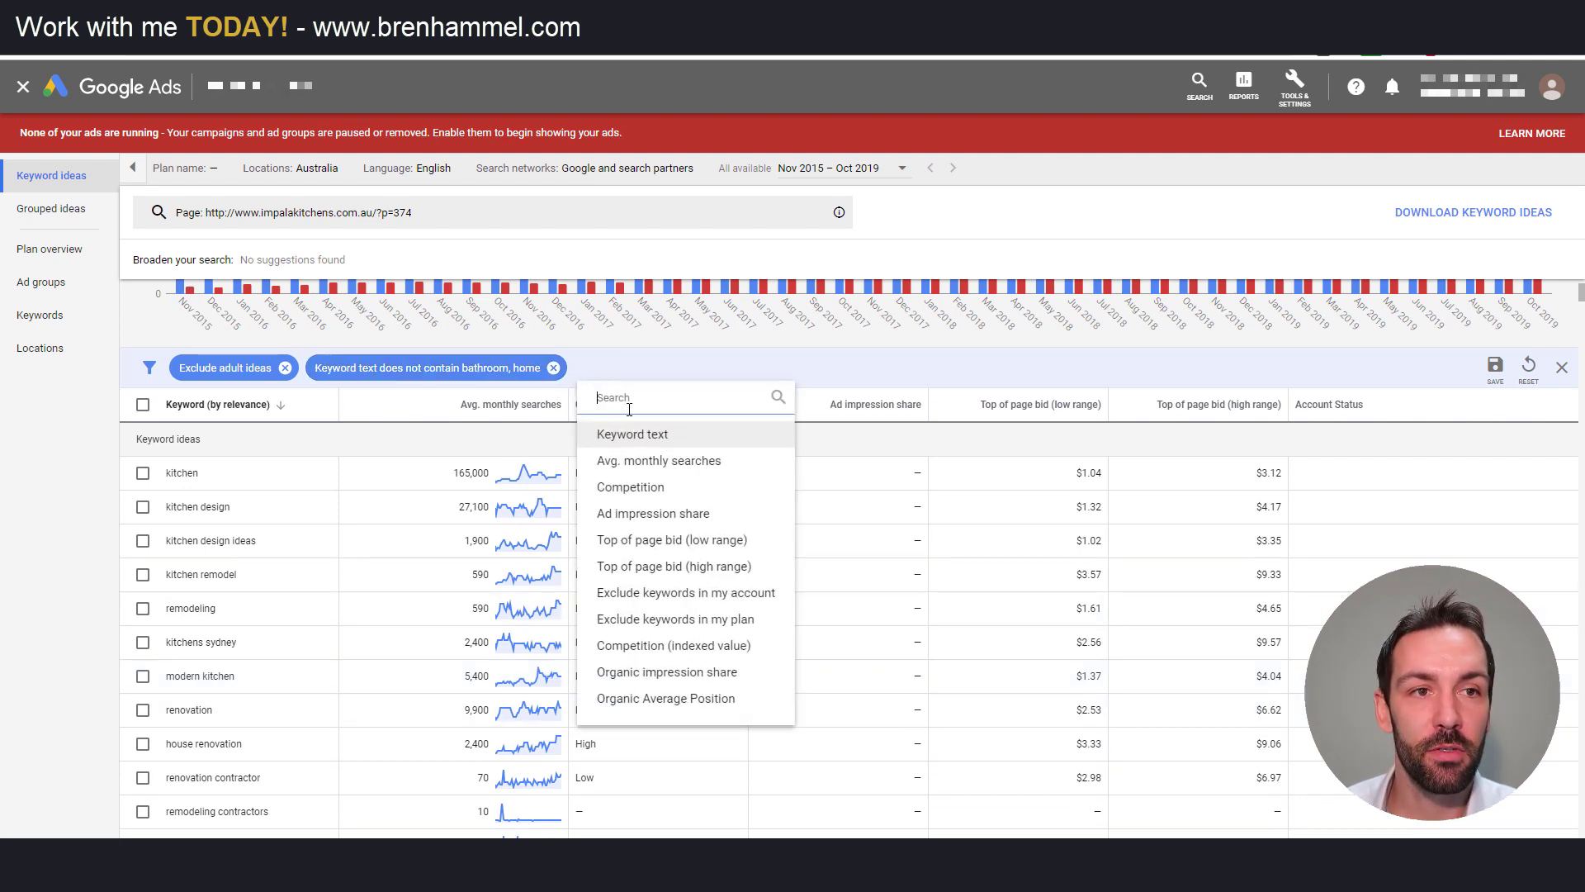
click(638, 434)
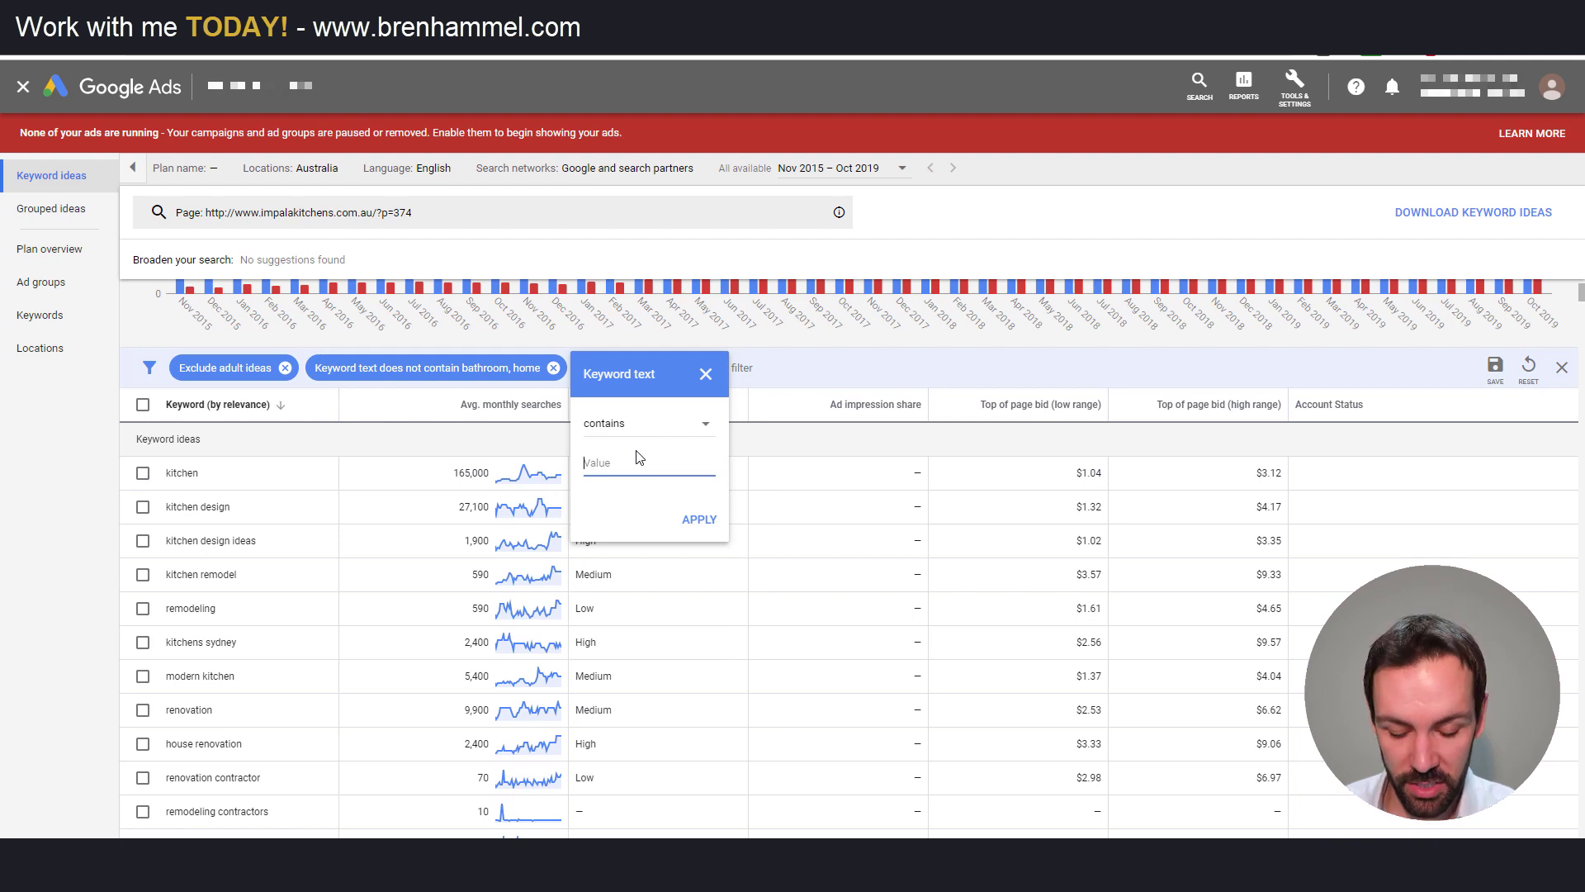
text(kitchen)
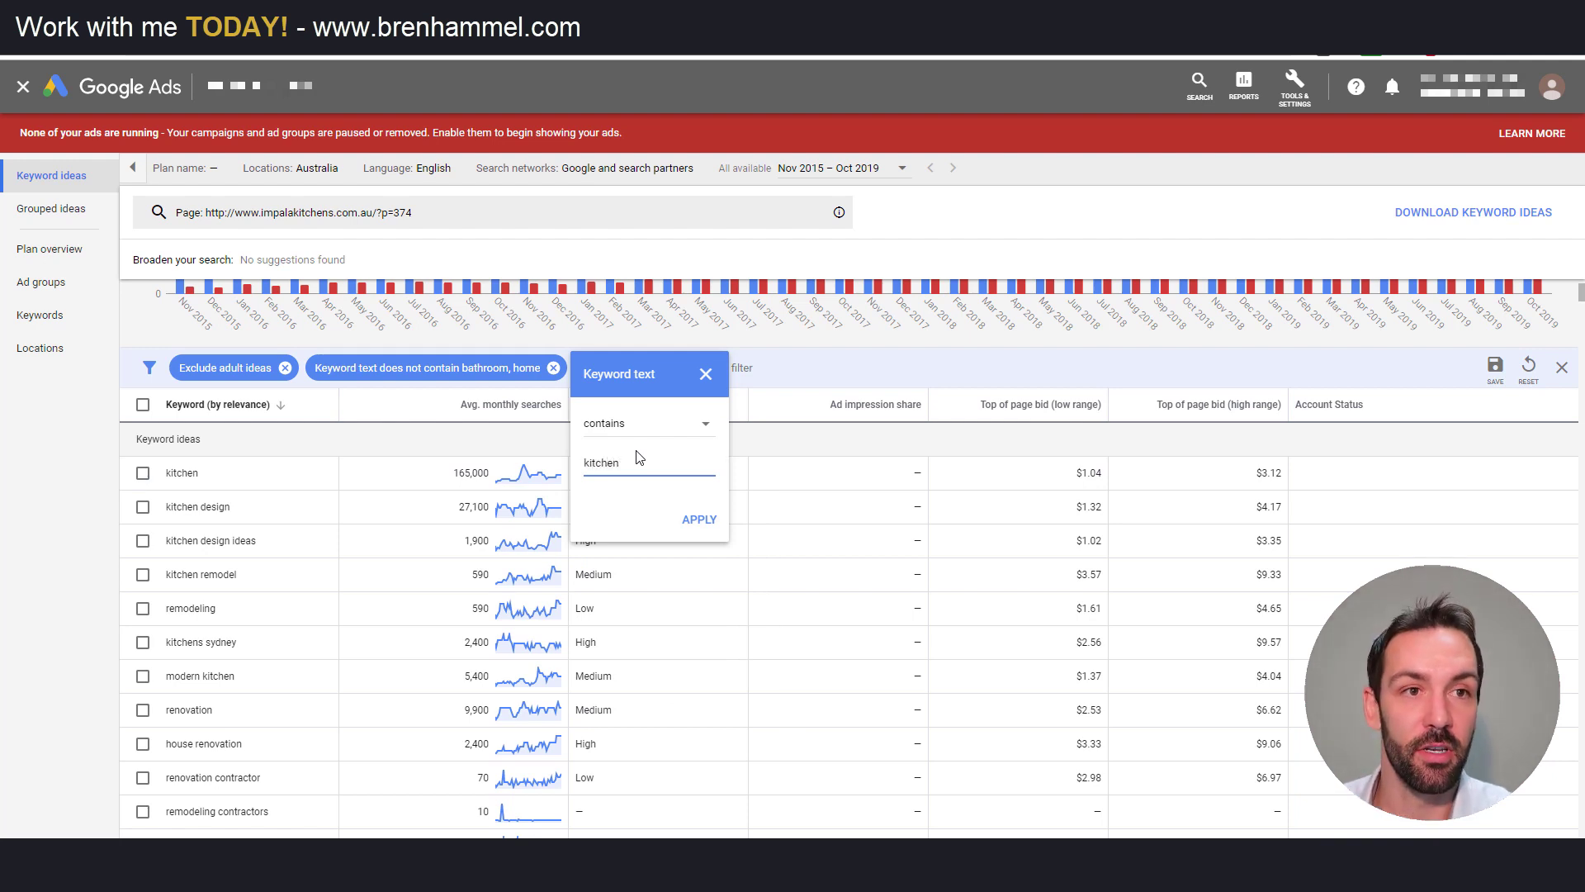
click(693, 520)
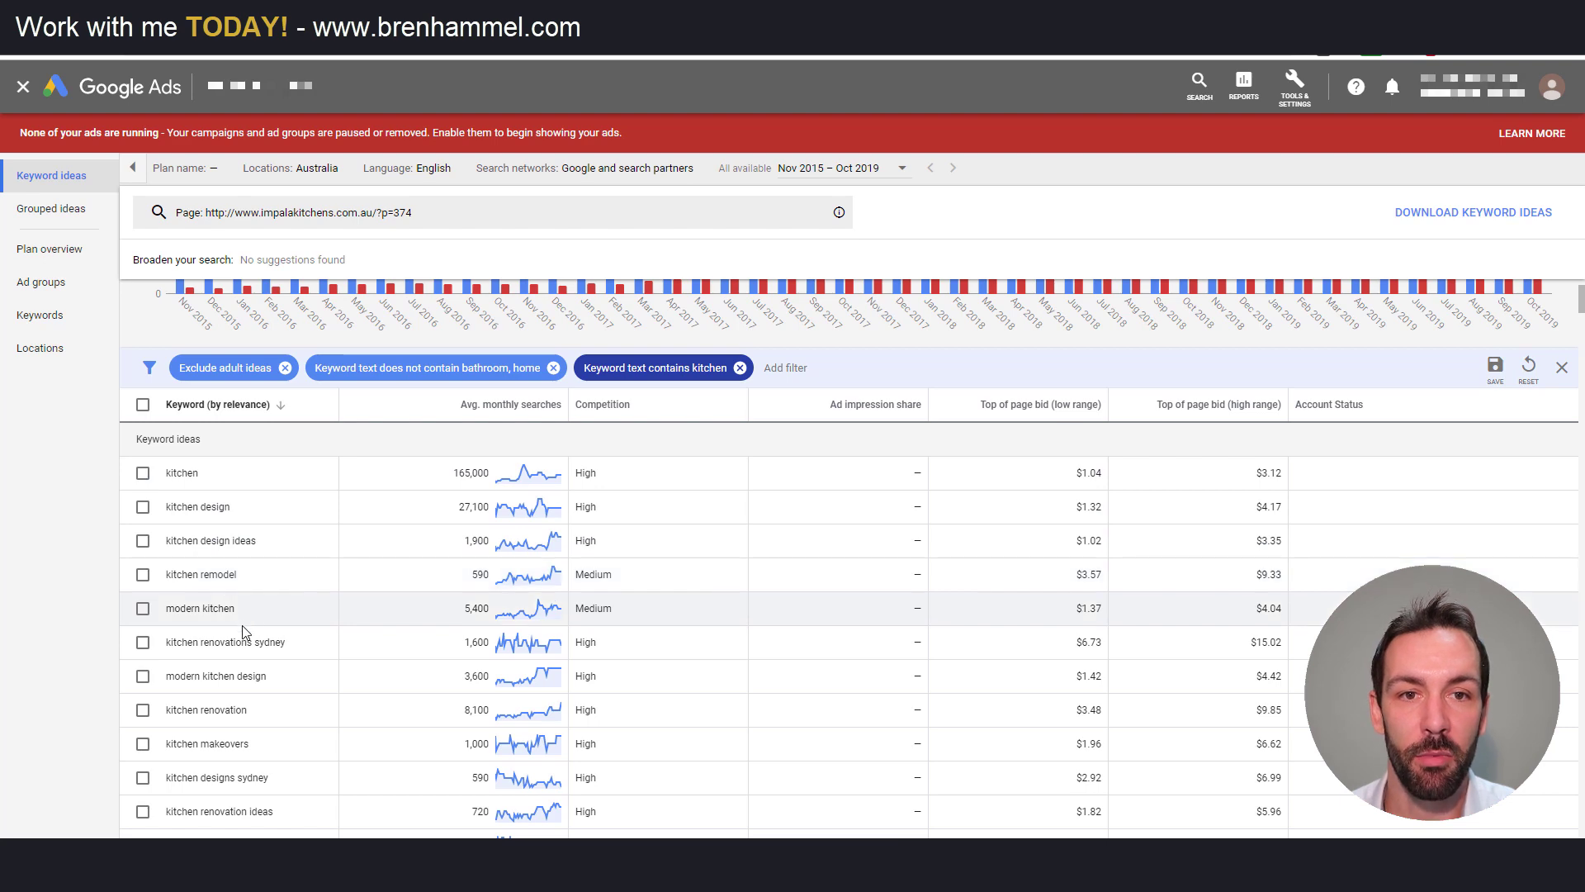
Select the keyword ideas "small kitchen renovation", "modern kitchen designs sydney" and "traditional kitchen"
scroll(248, 709, down, 4)
scroll(250, 711, down, 2)
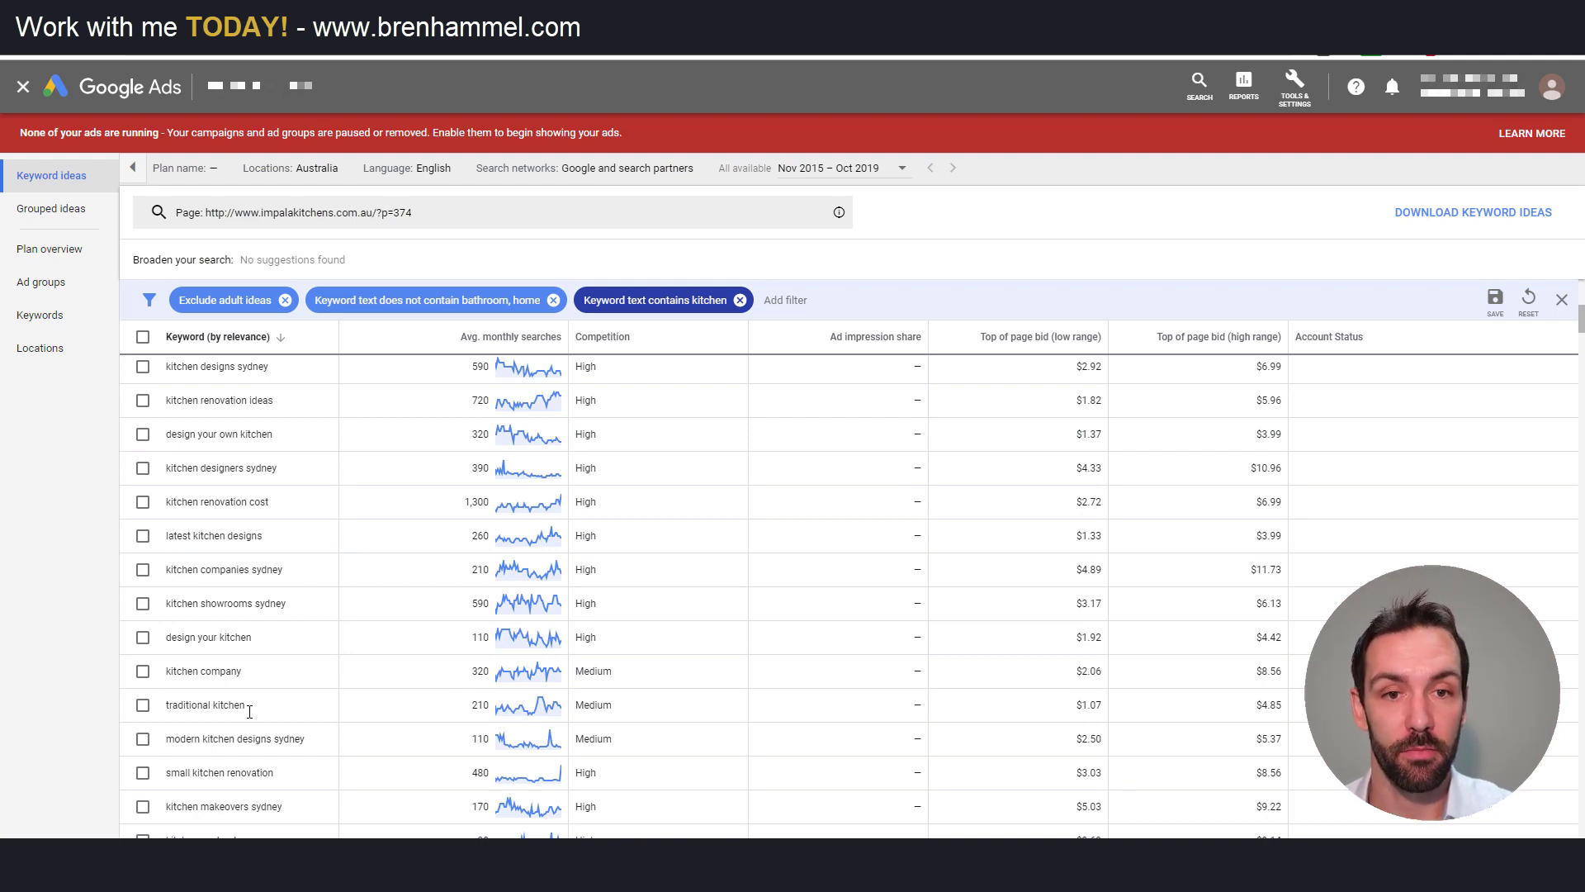
click(143, 772)
click(143, 746)
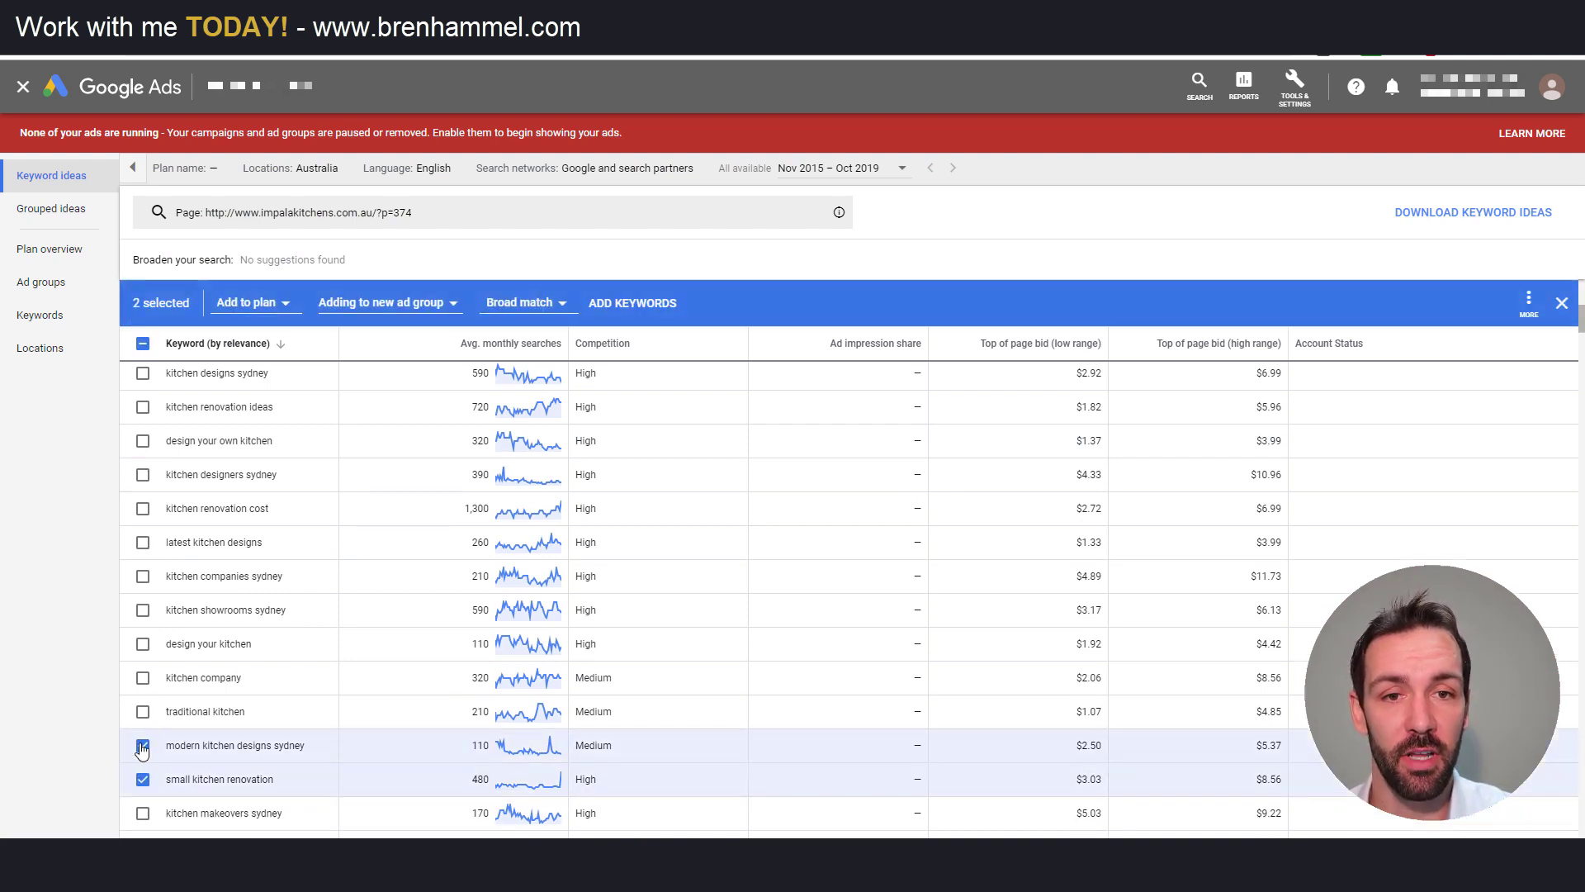
click(145, 713)
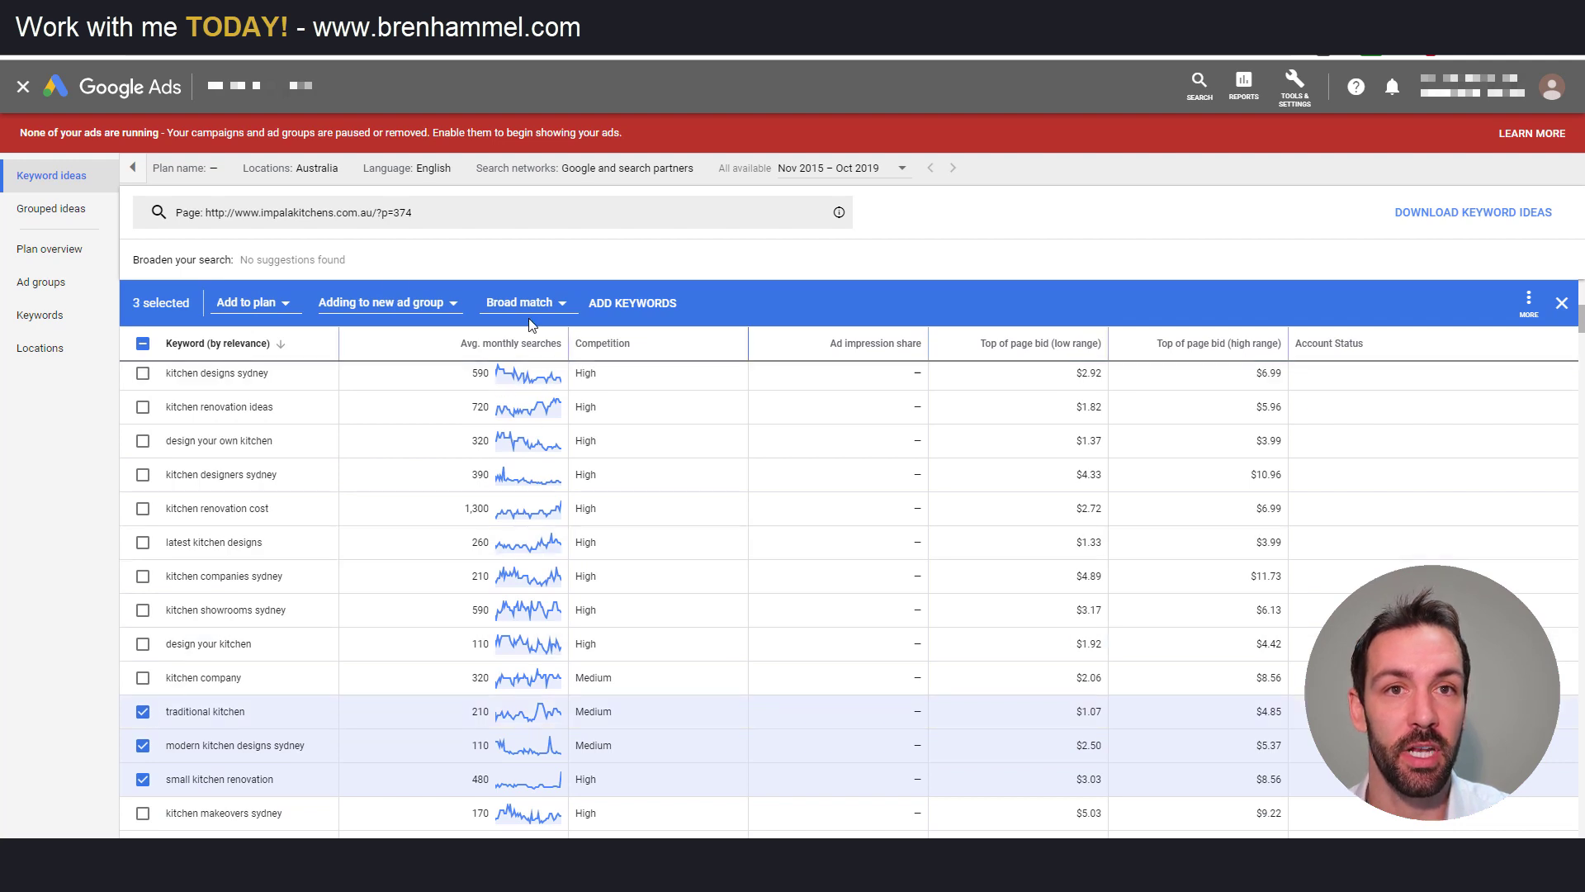
Examine the destination, ad group and match type options for adding the three selected keywords, and review the keyword idea "kitchen designs sydney"
click(281, 307)
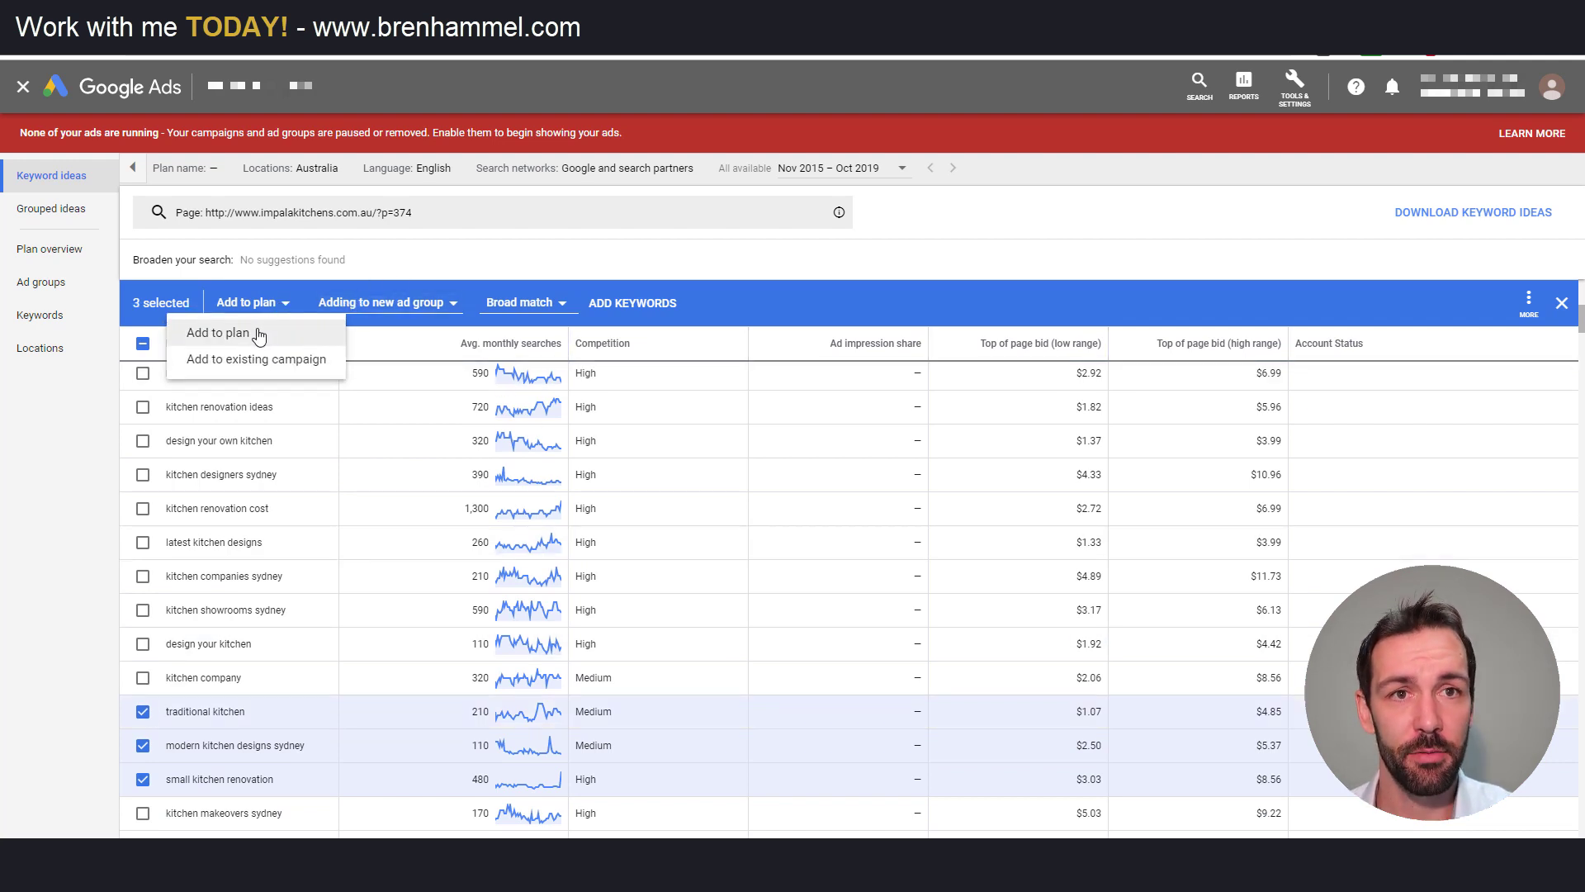
click(395, 303)
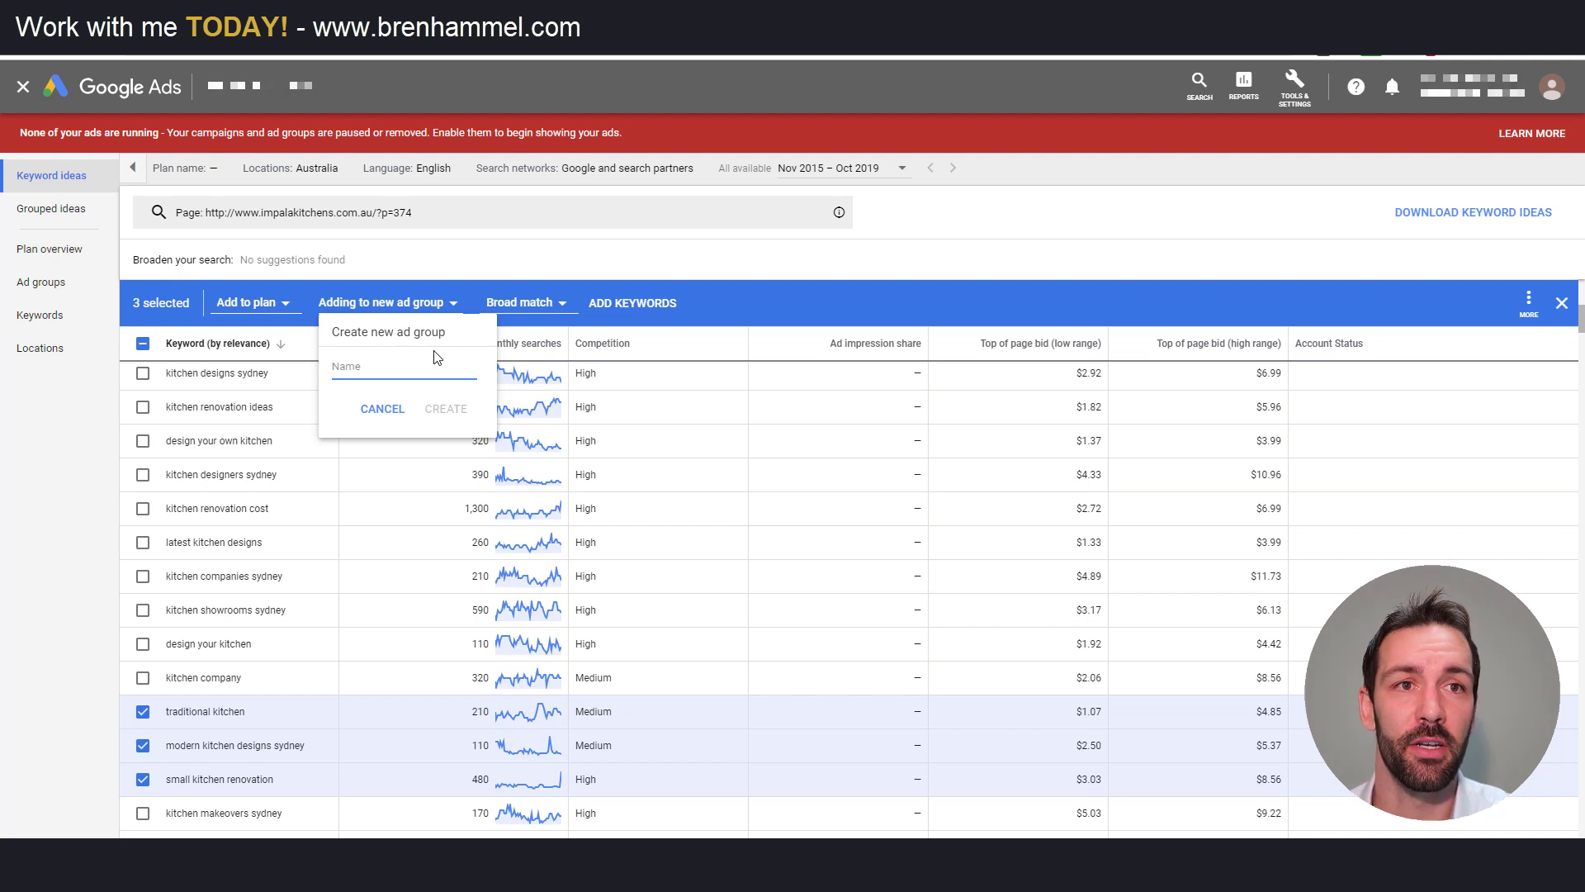
click(555, 305)
click(555, 305)
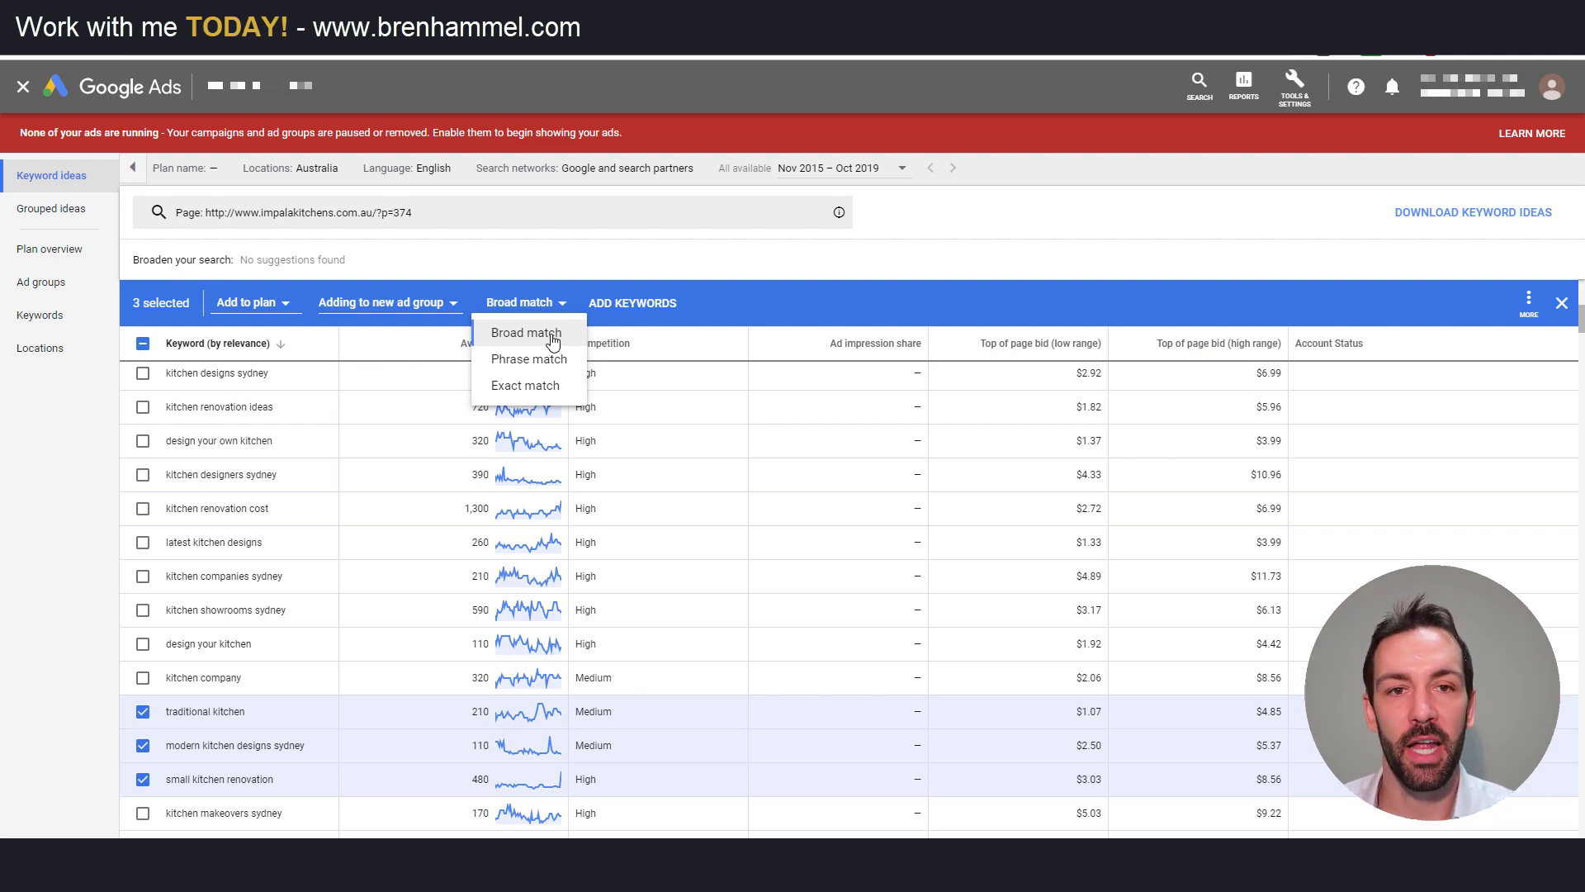
scroll(463, 512, up, 8)
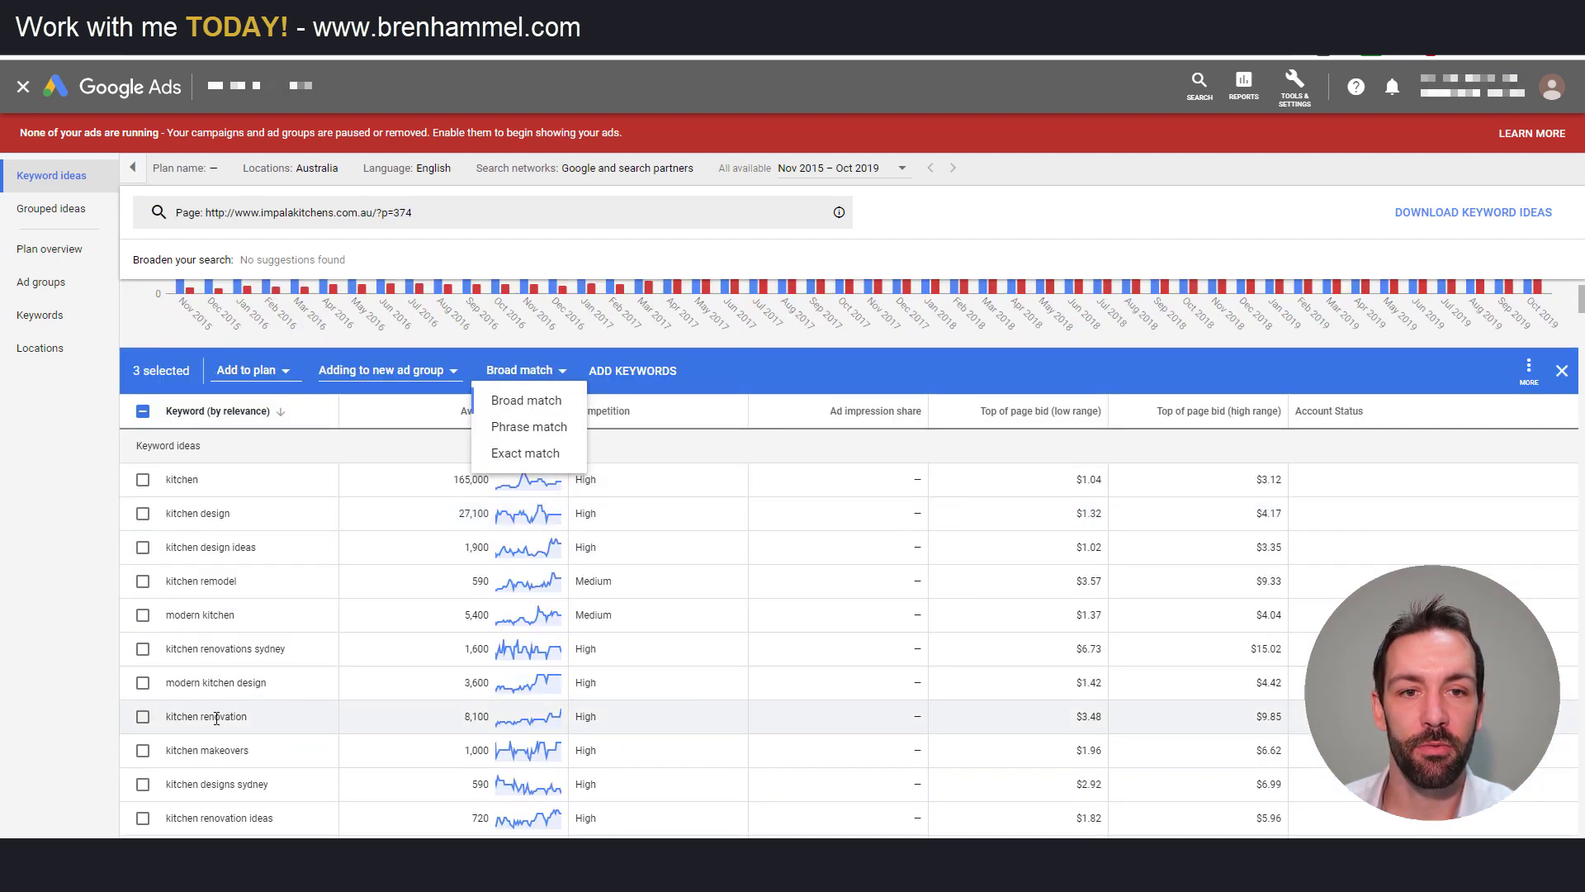
click(236, 771)
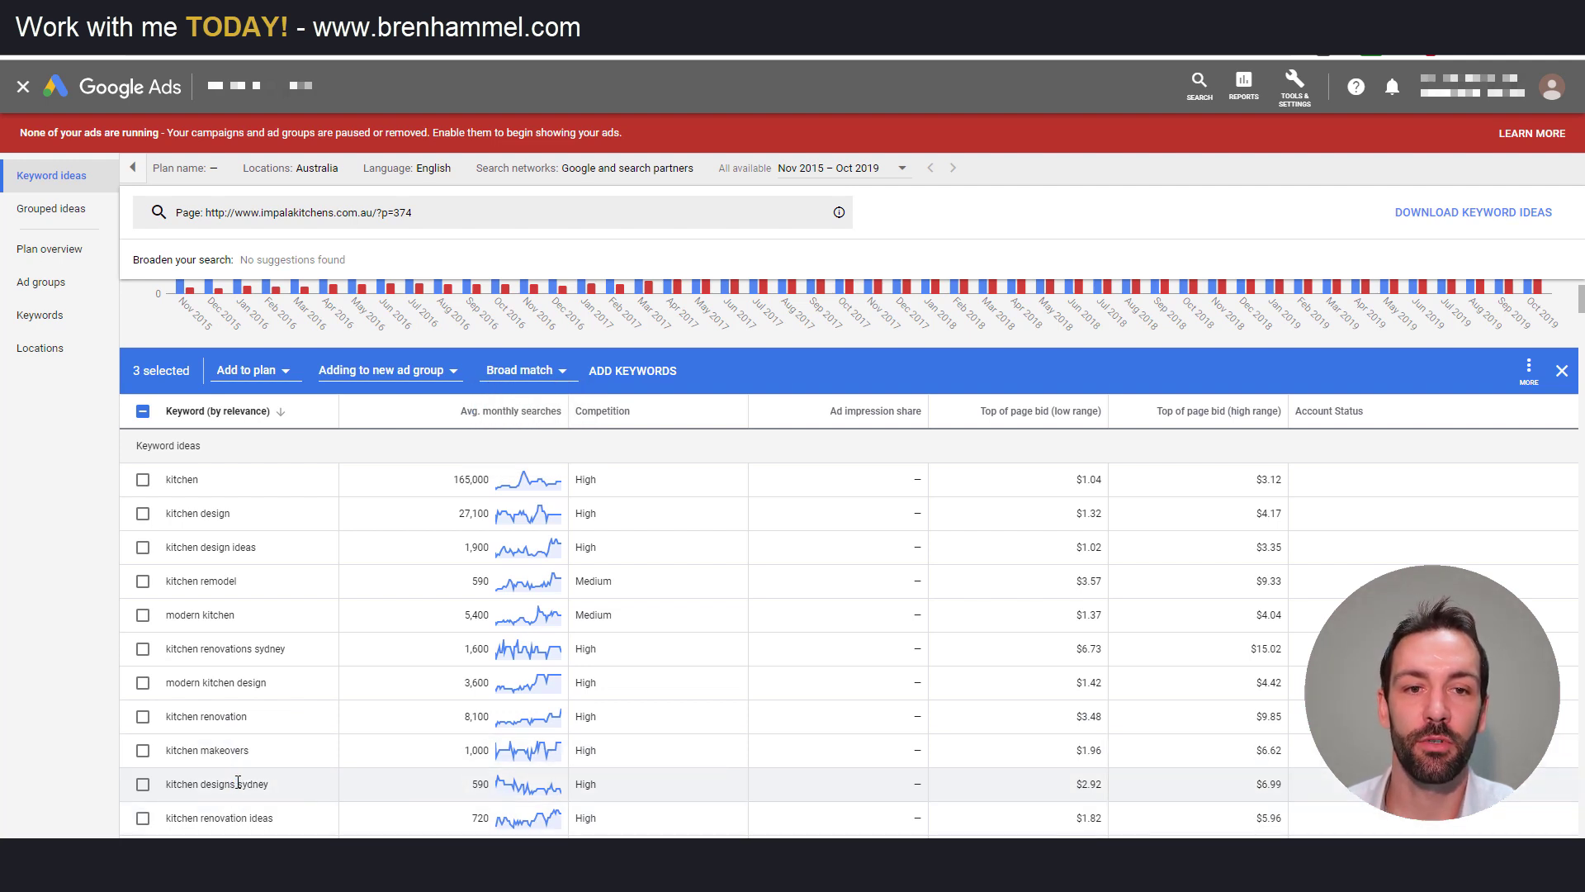
triple_click(237, 782)
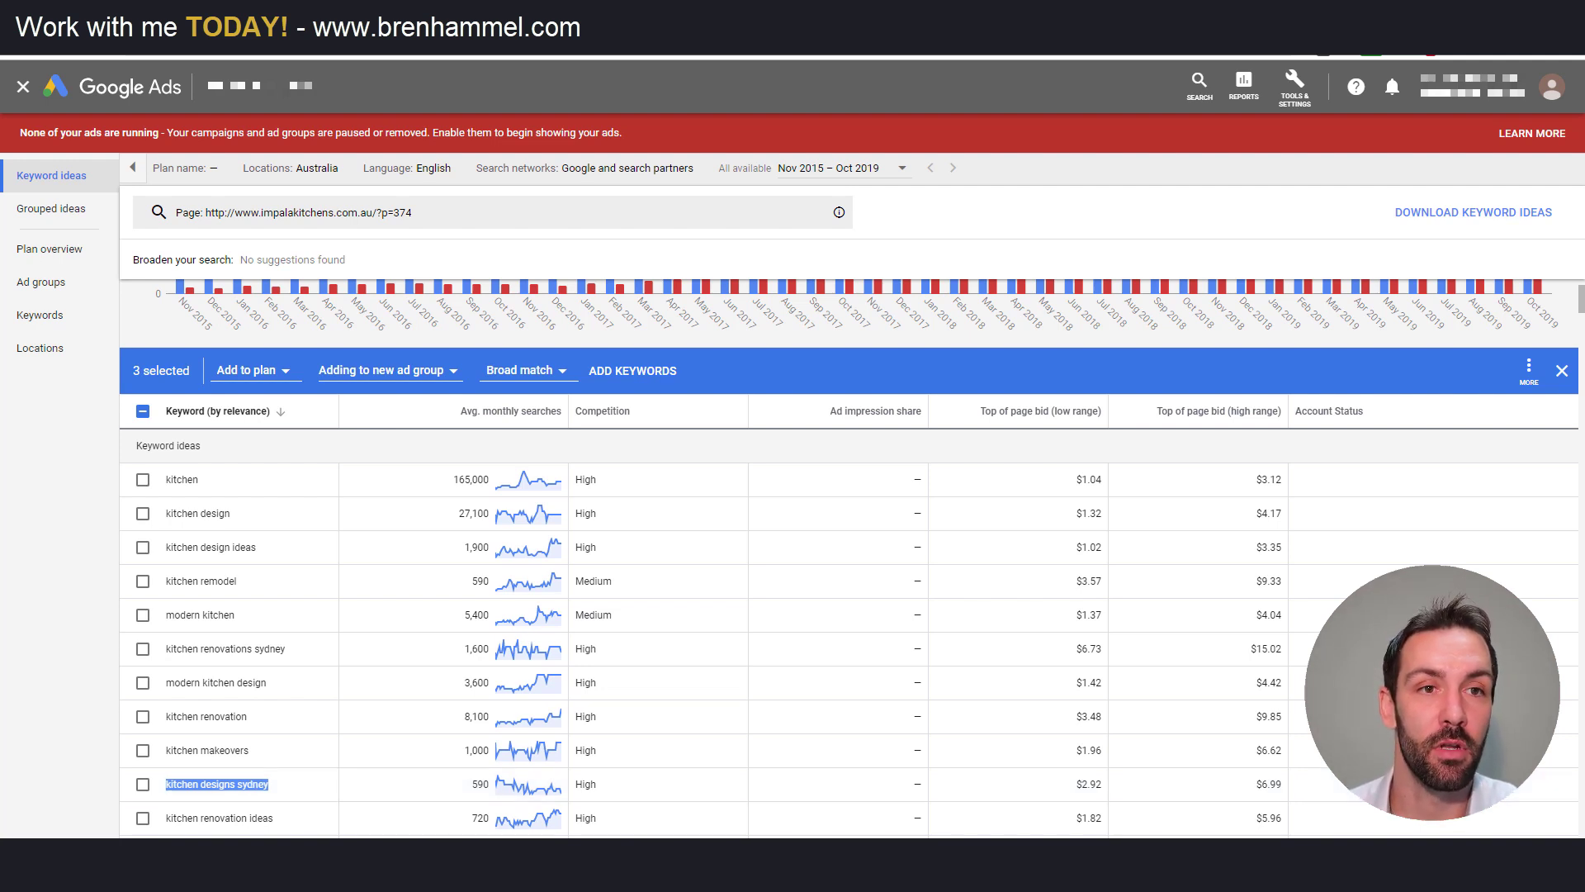
scroll(570, 548, up, 2)
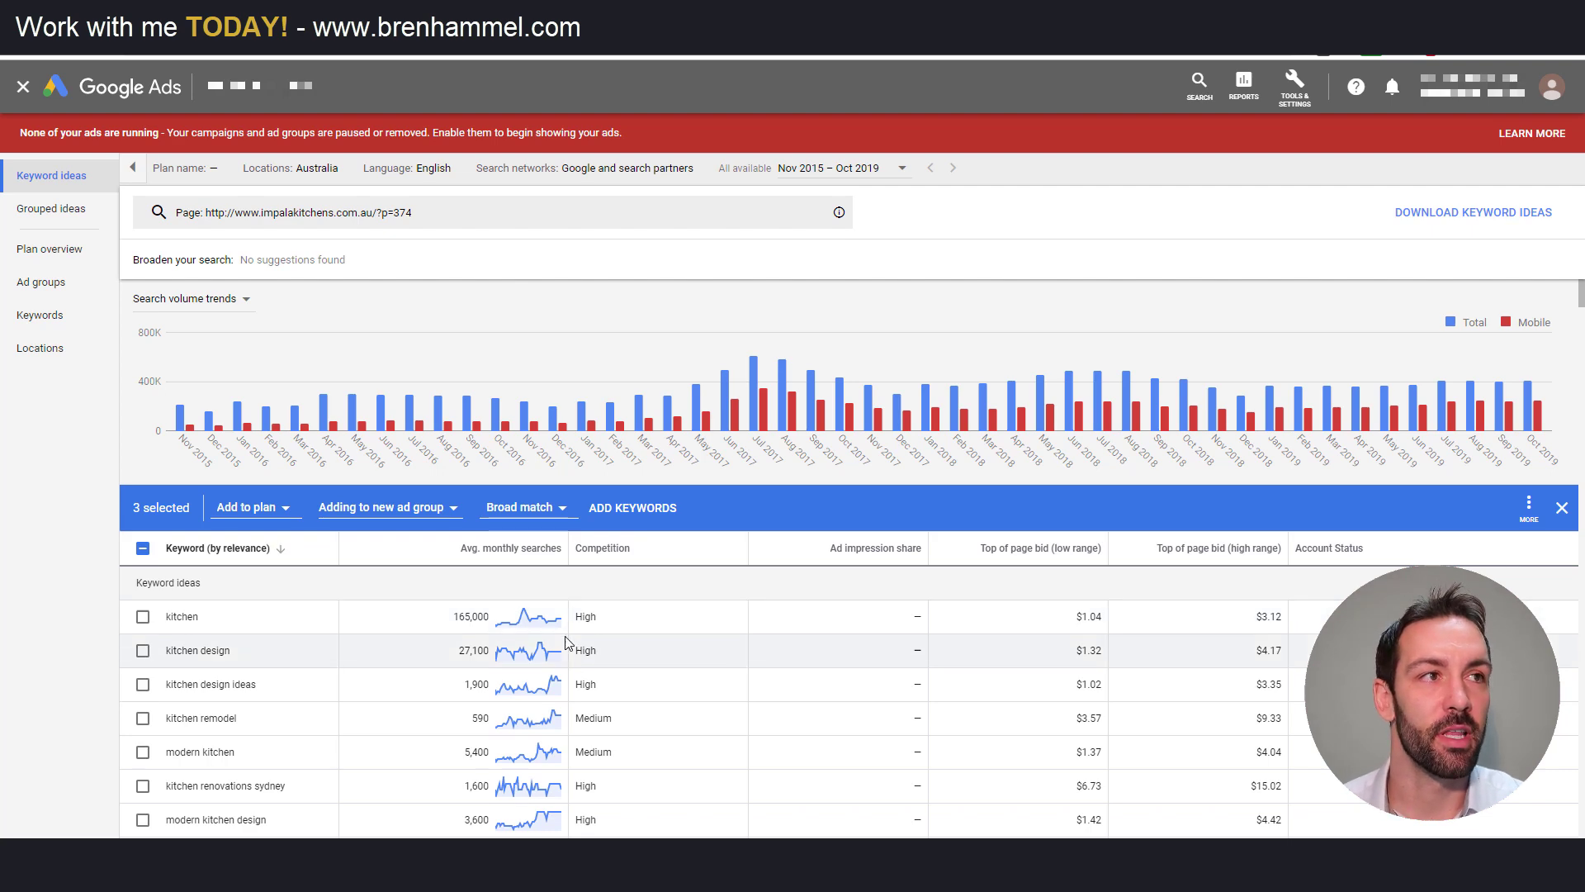
Remove the keyword text filters "does not contain bathroom, home" and "contains kitchen" from the keyword ideas
click(564, 510)
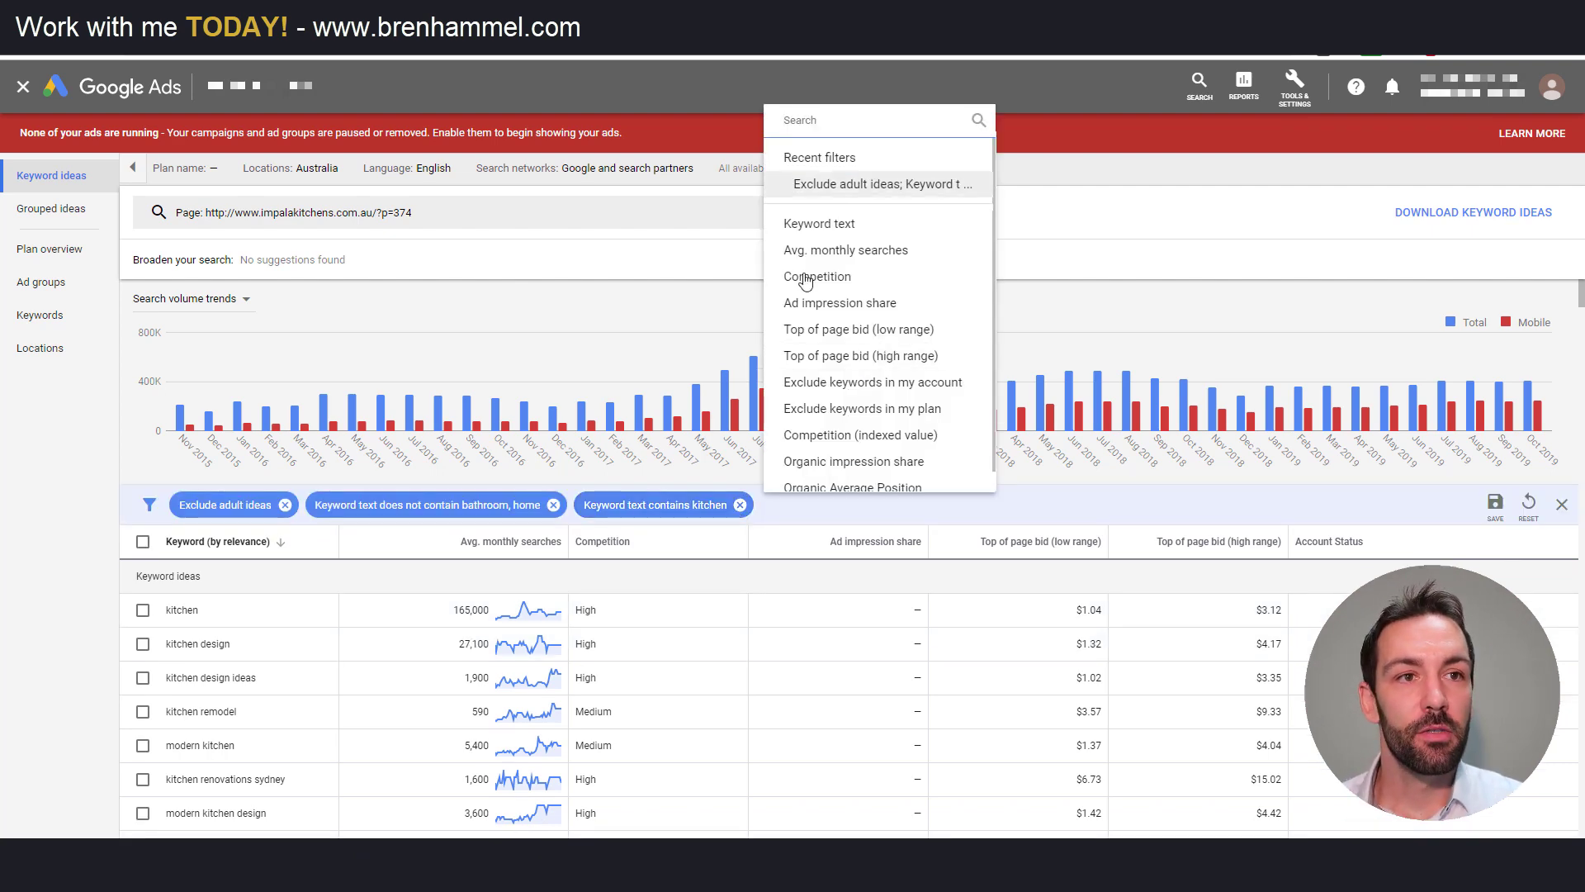
click(554, 505)
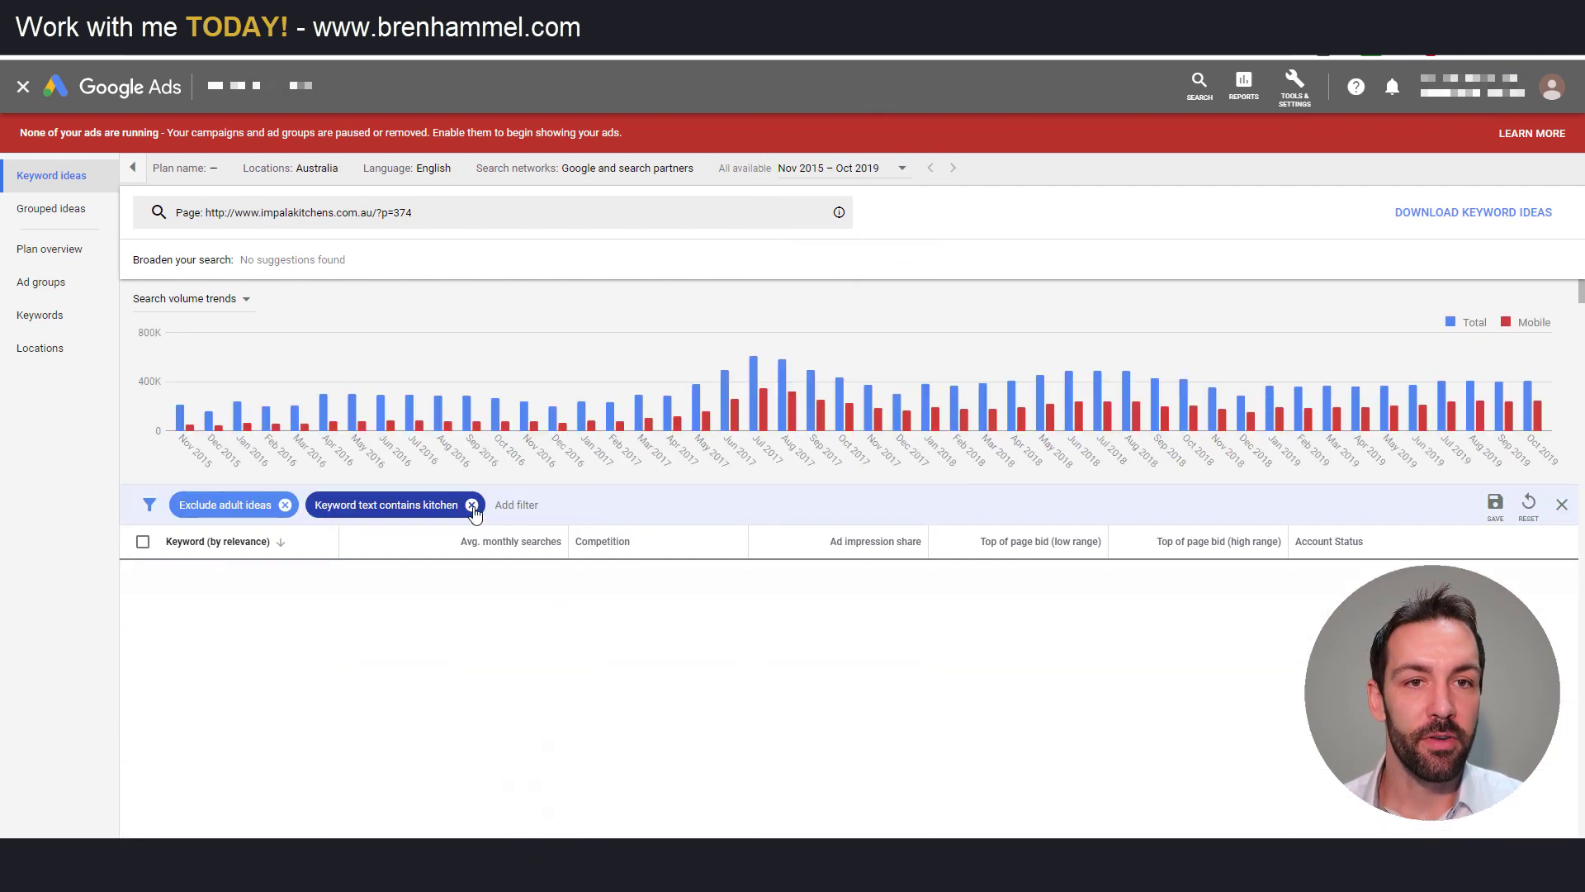
click(470, 505)
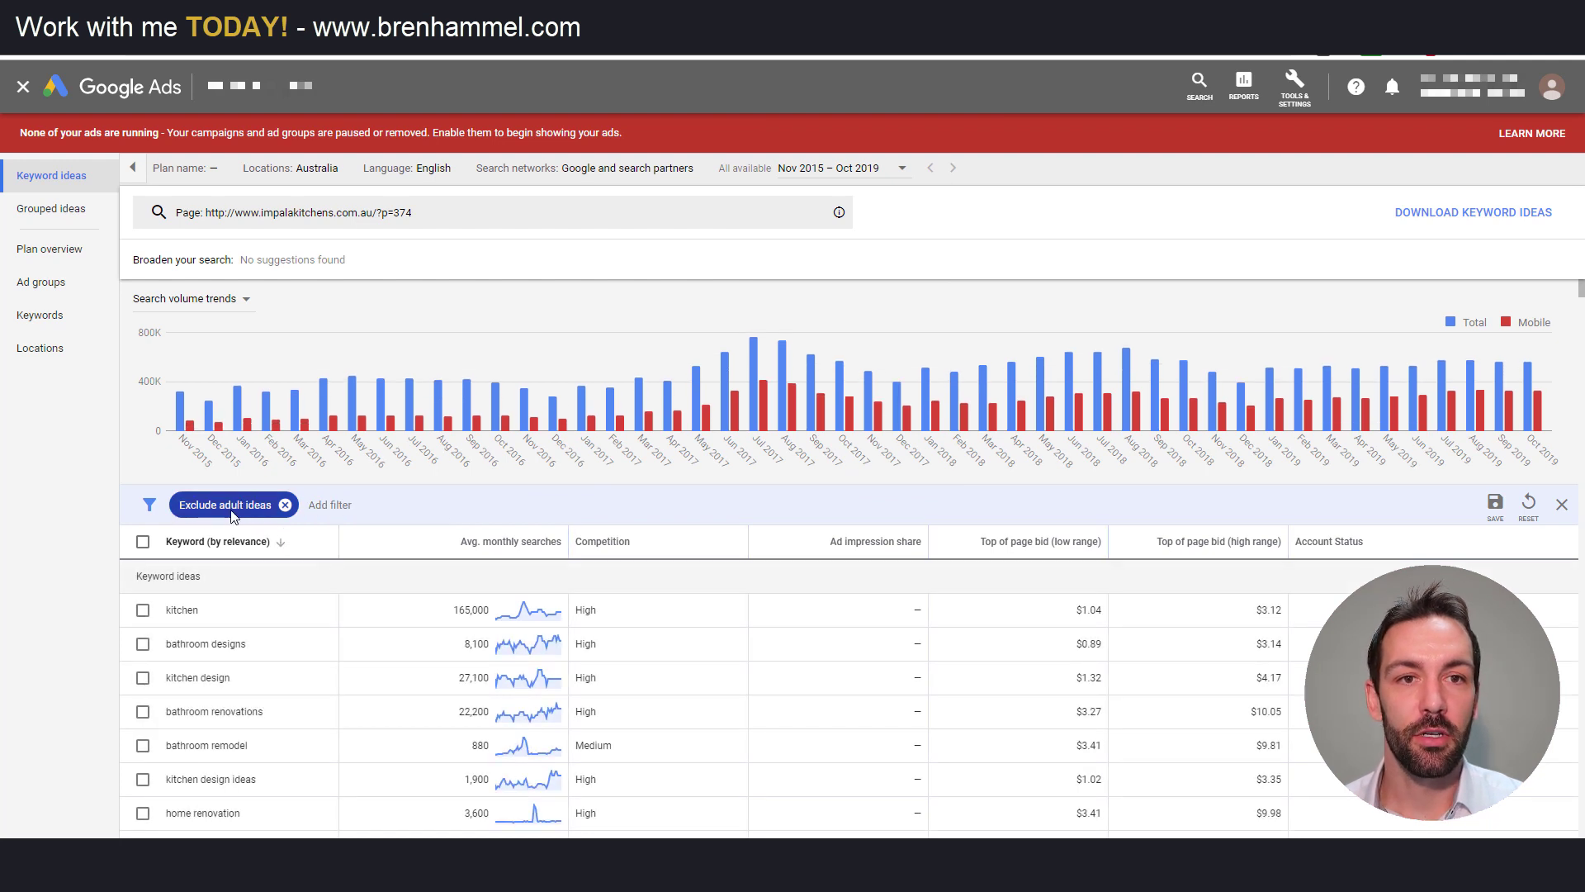
Filter the keyword ideas to average monthly searches >= 500, and remove that filter again
click(329, 505)
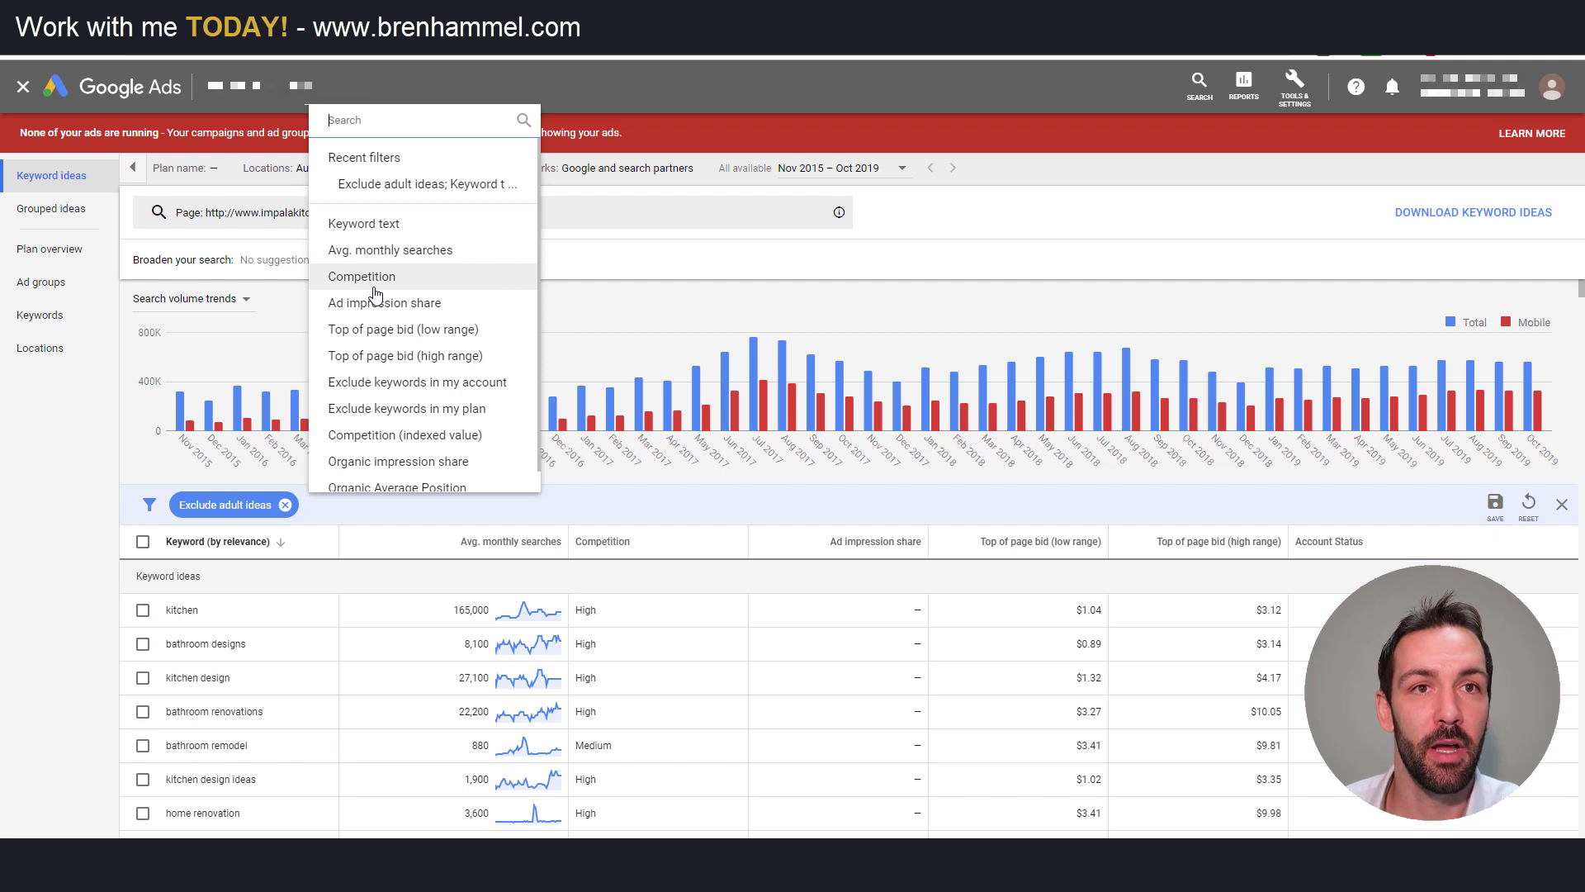
click(405, 251)
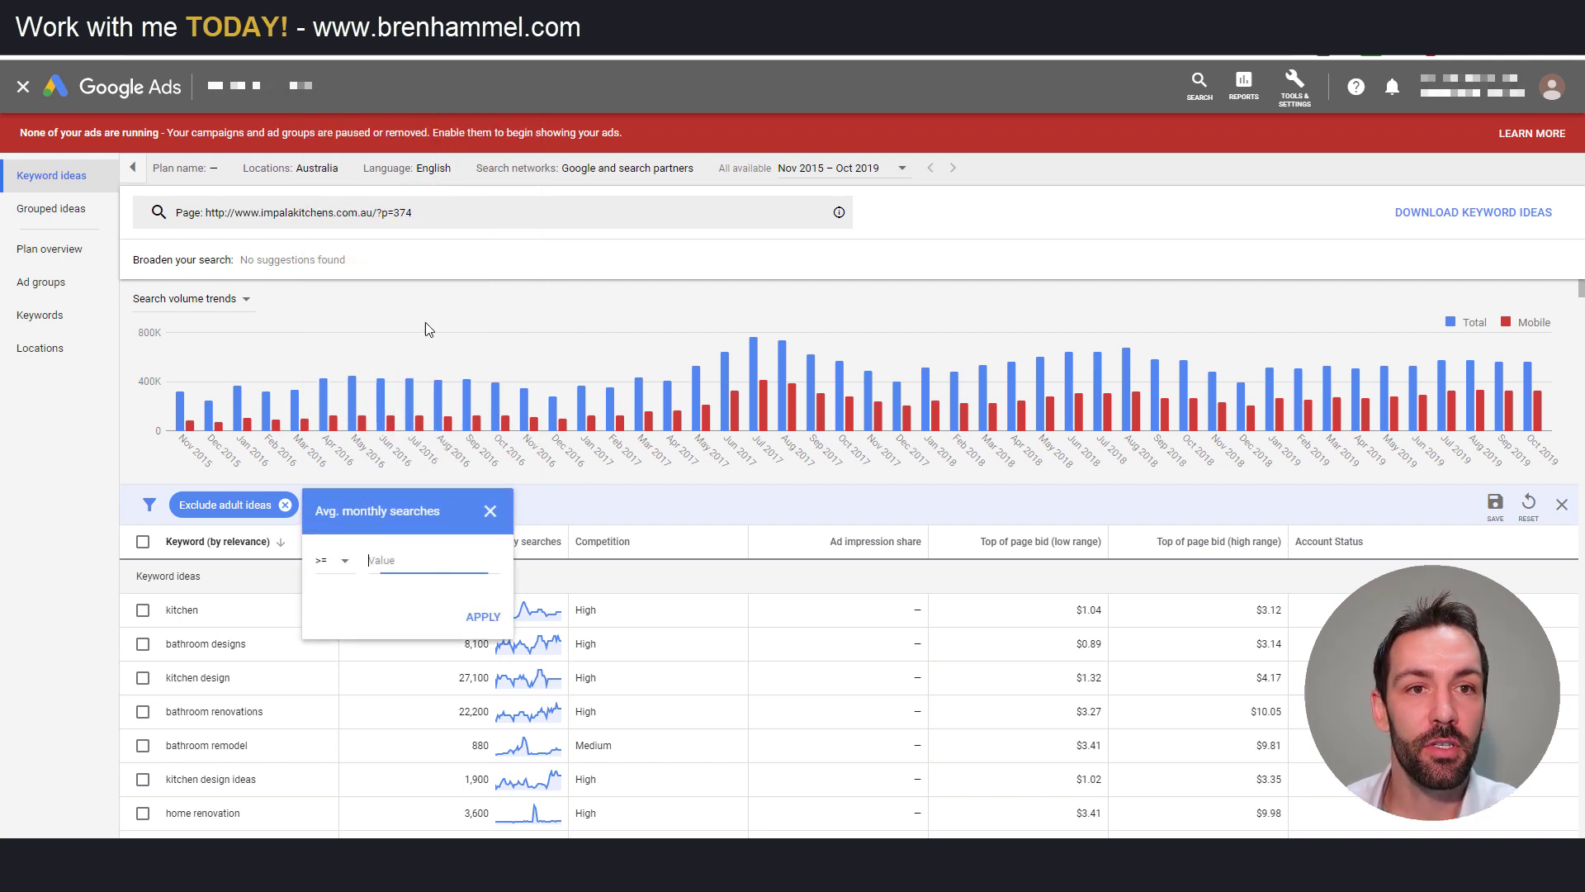
click(325, 564)
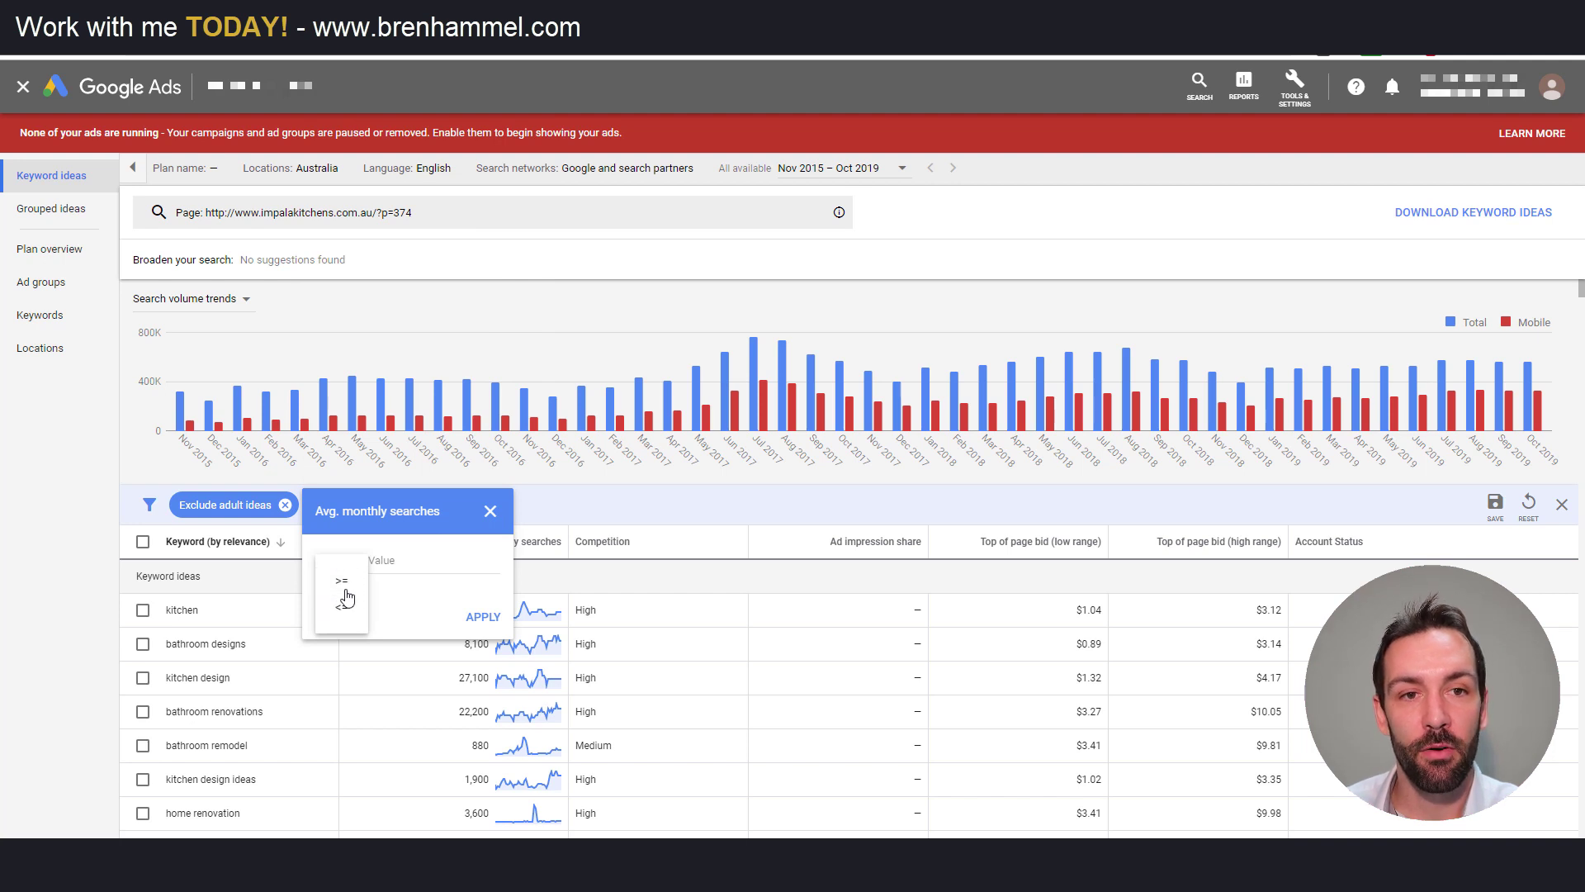
click(393, 559)
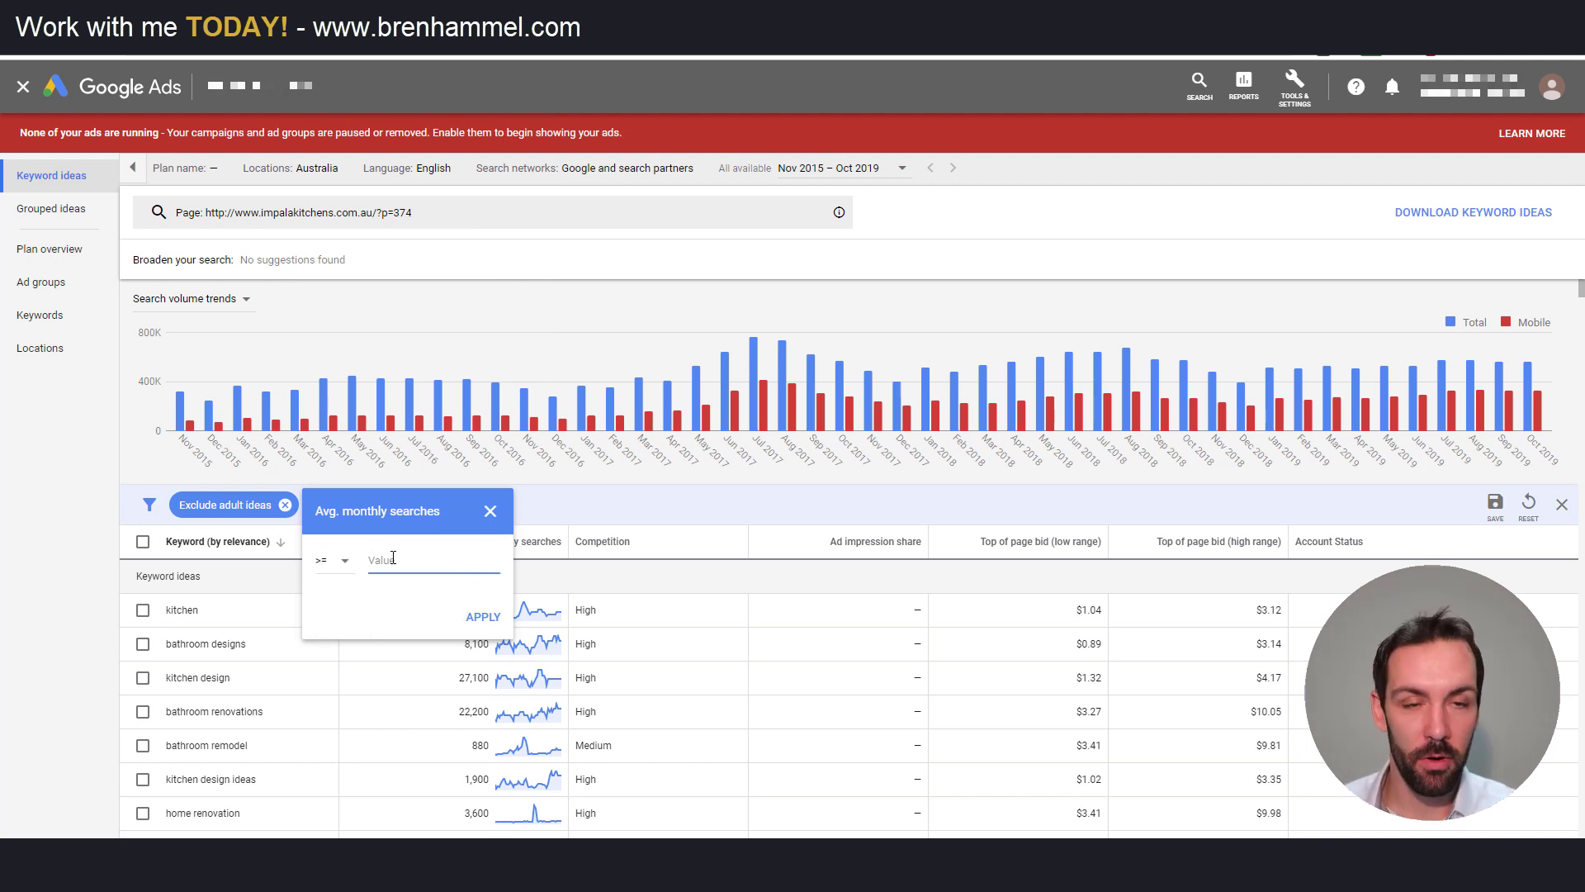
text(500)
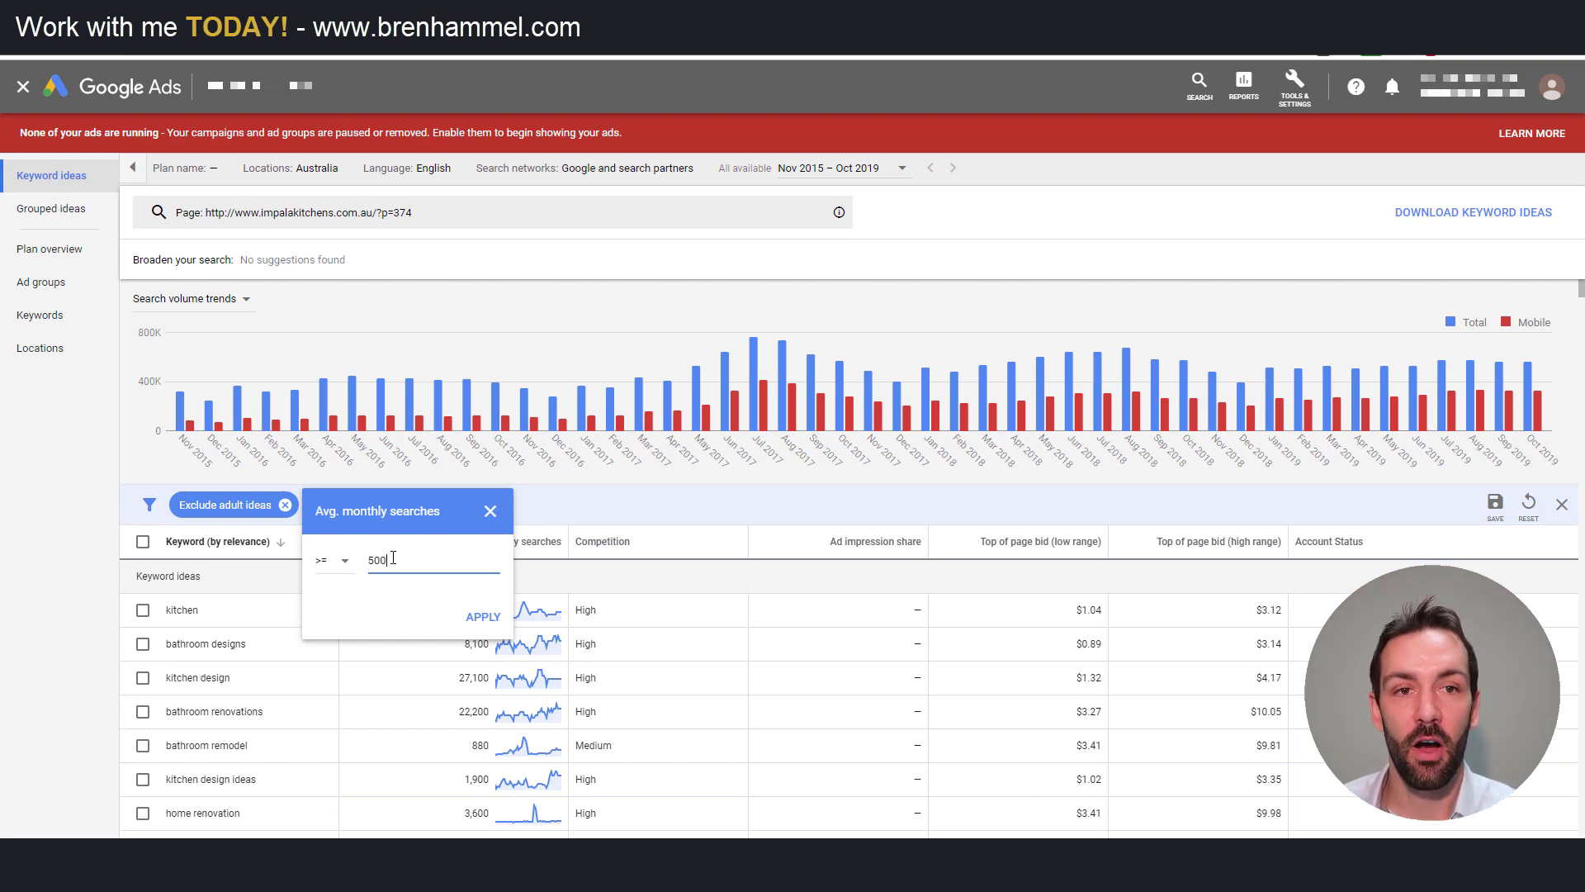
click(483, 616)
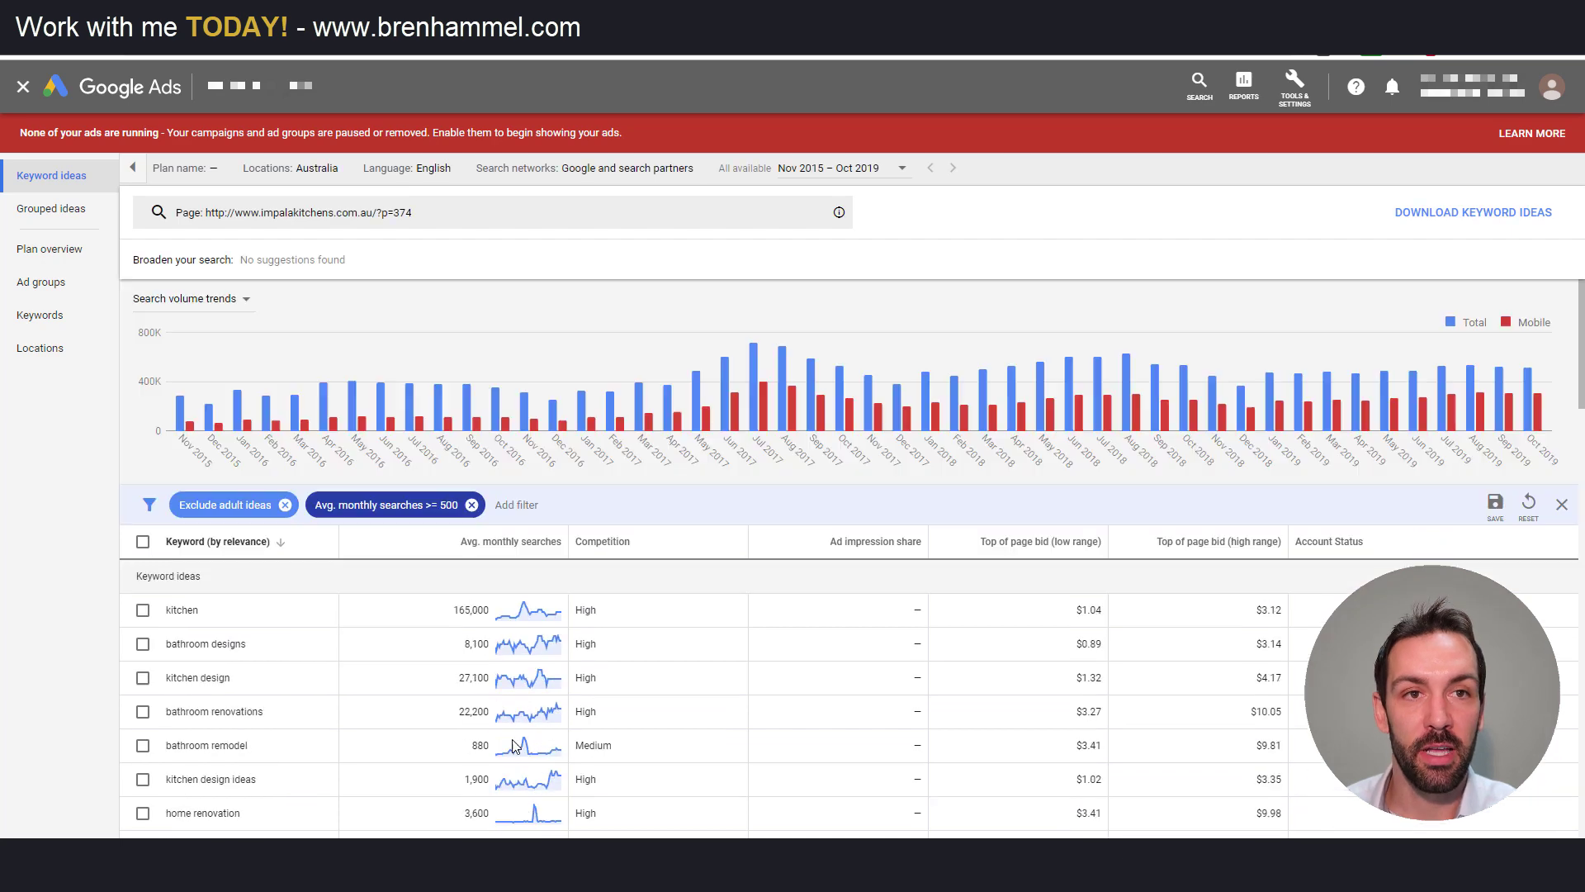
click(471, 505)
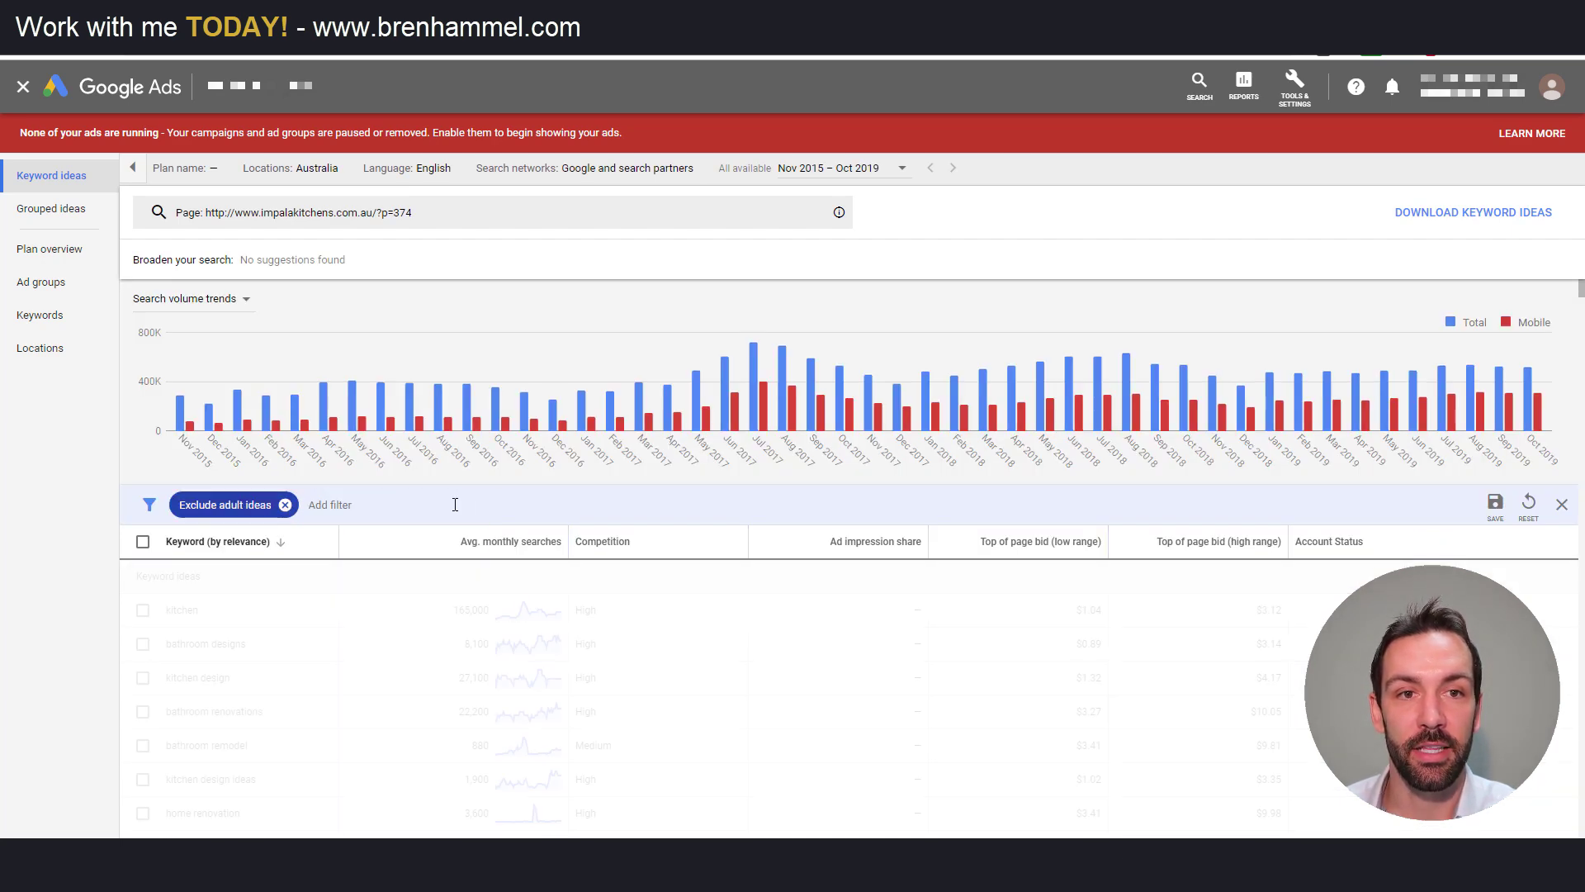
Examine the Competition and Ad impression share filter options and the other available filters without applying any, and leave filter editing
click(382, 507)
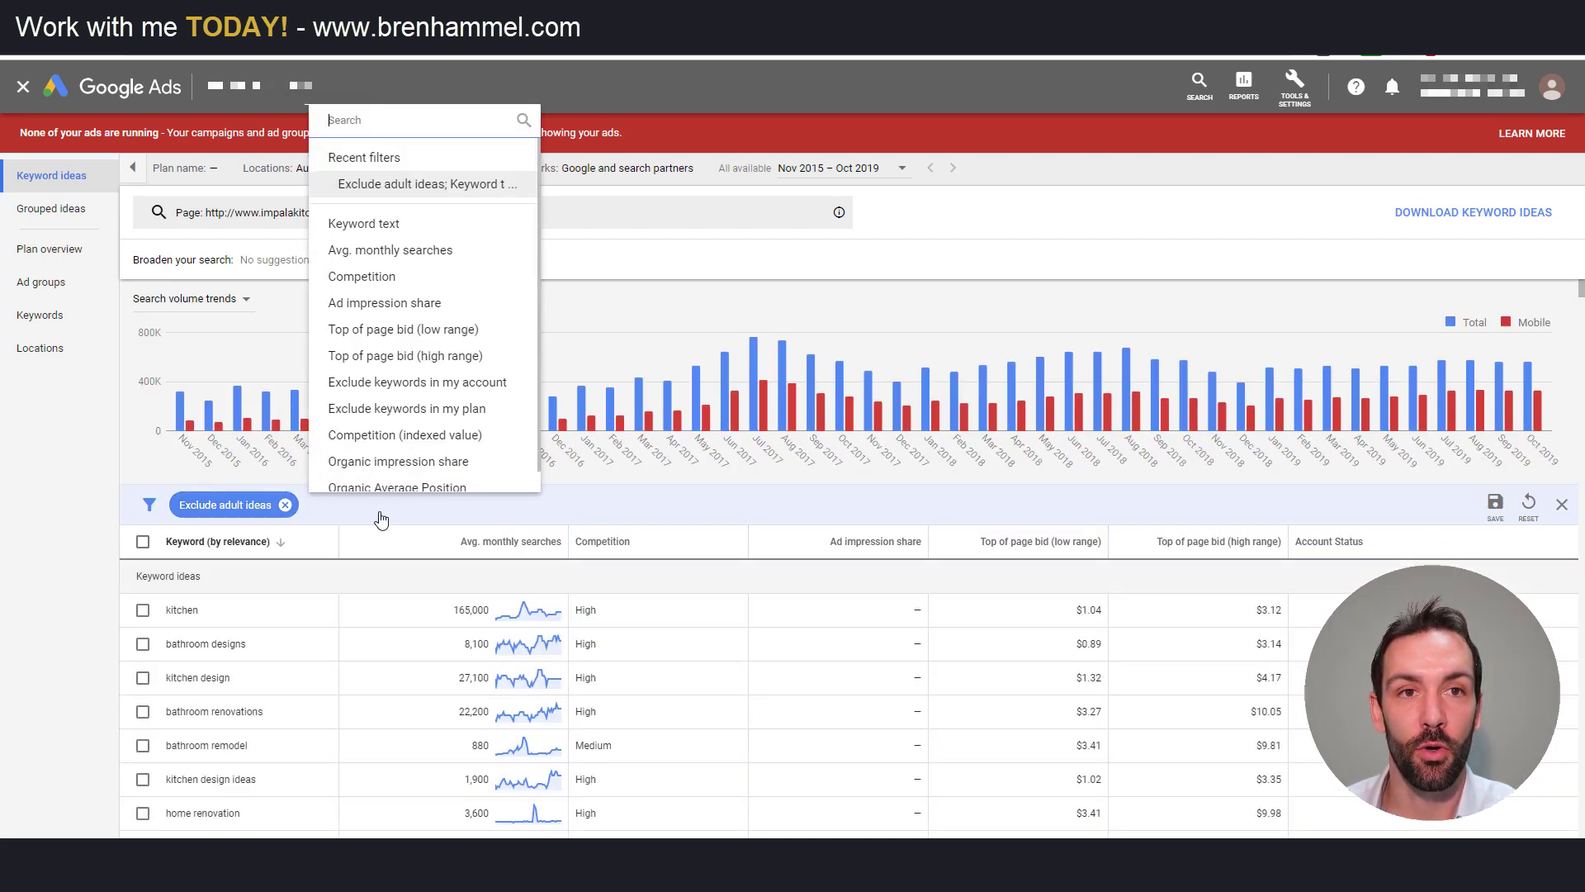
click(406, 279)
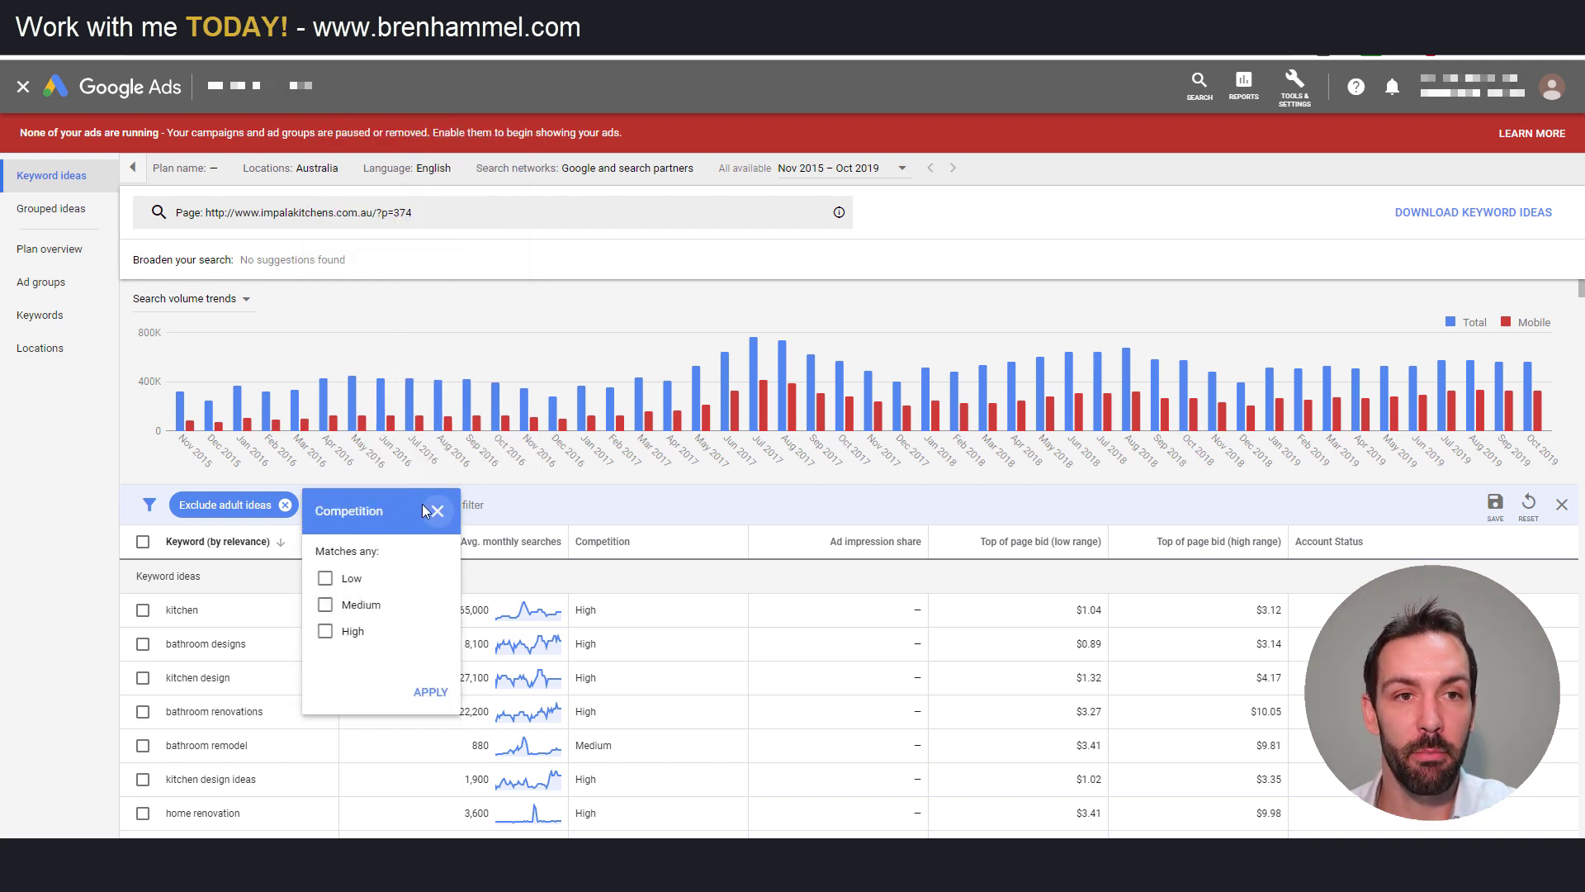
click(437, 510)
click(378, 510)
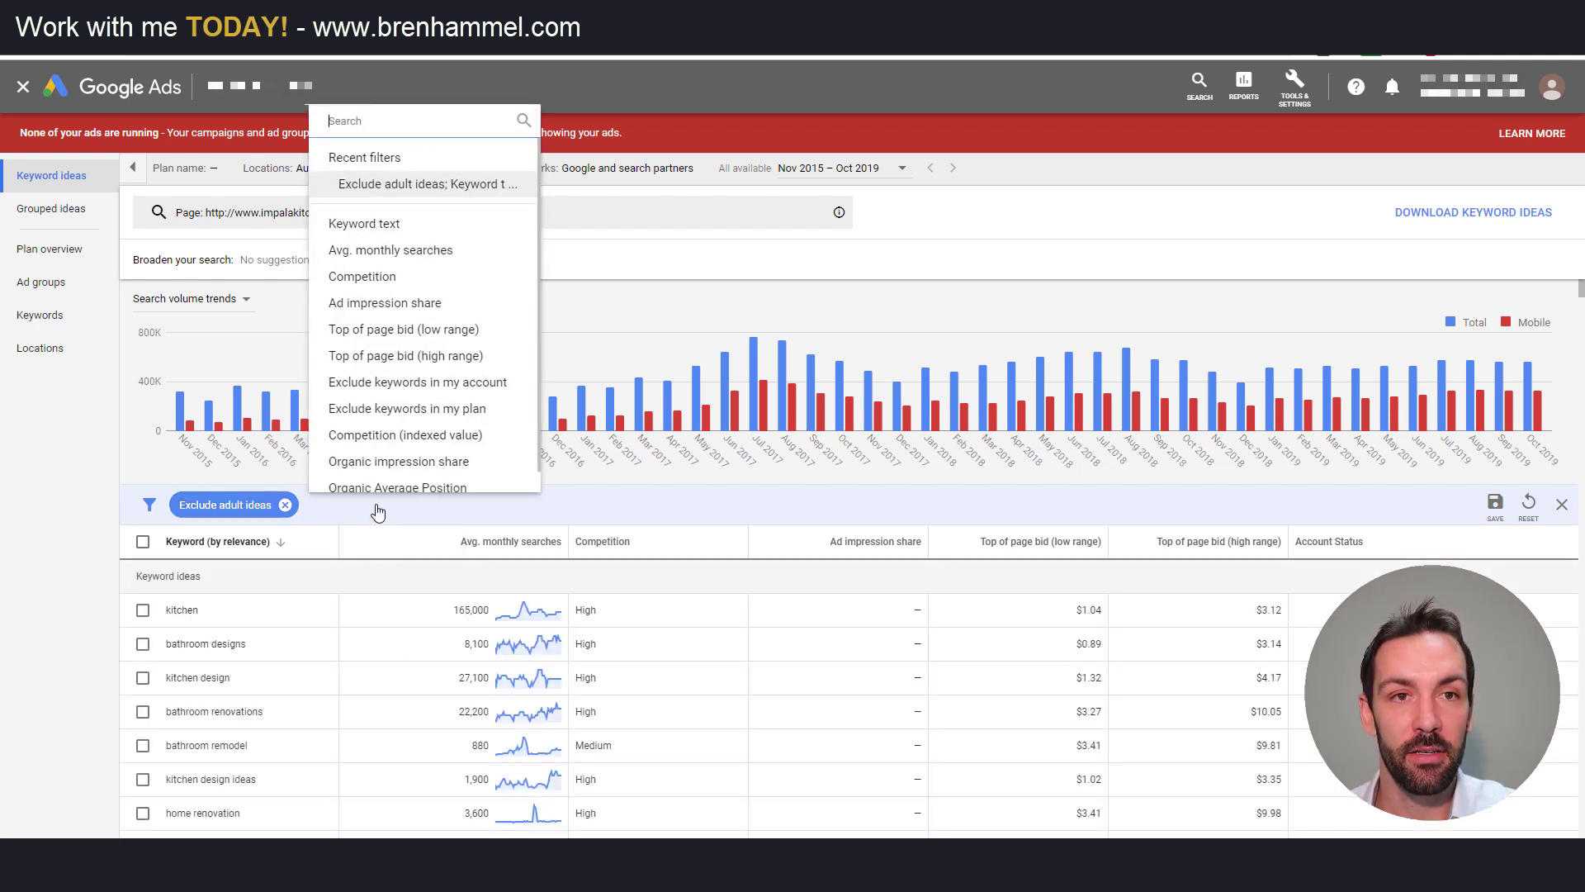
click(410, 312)
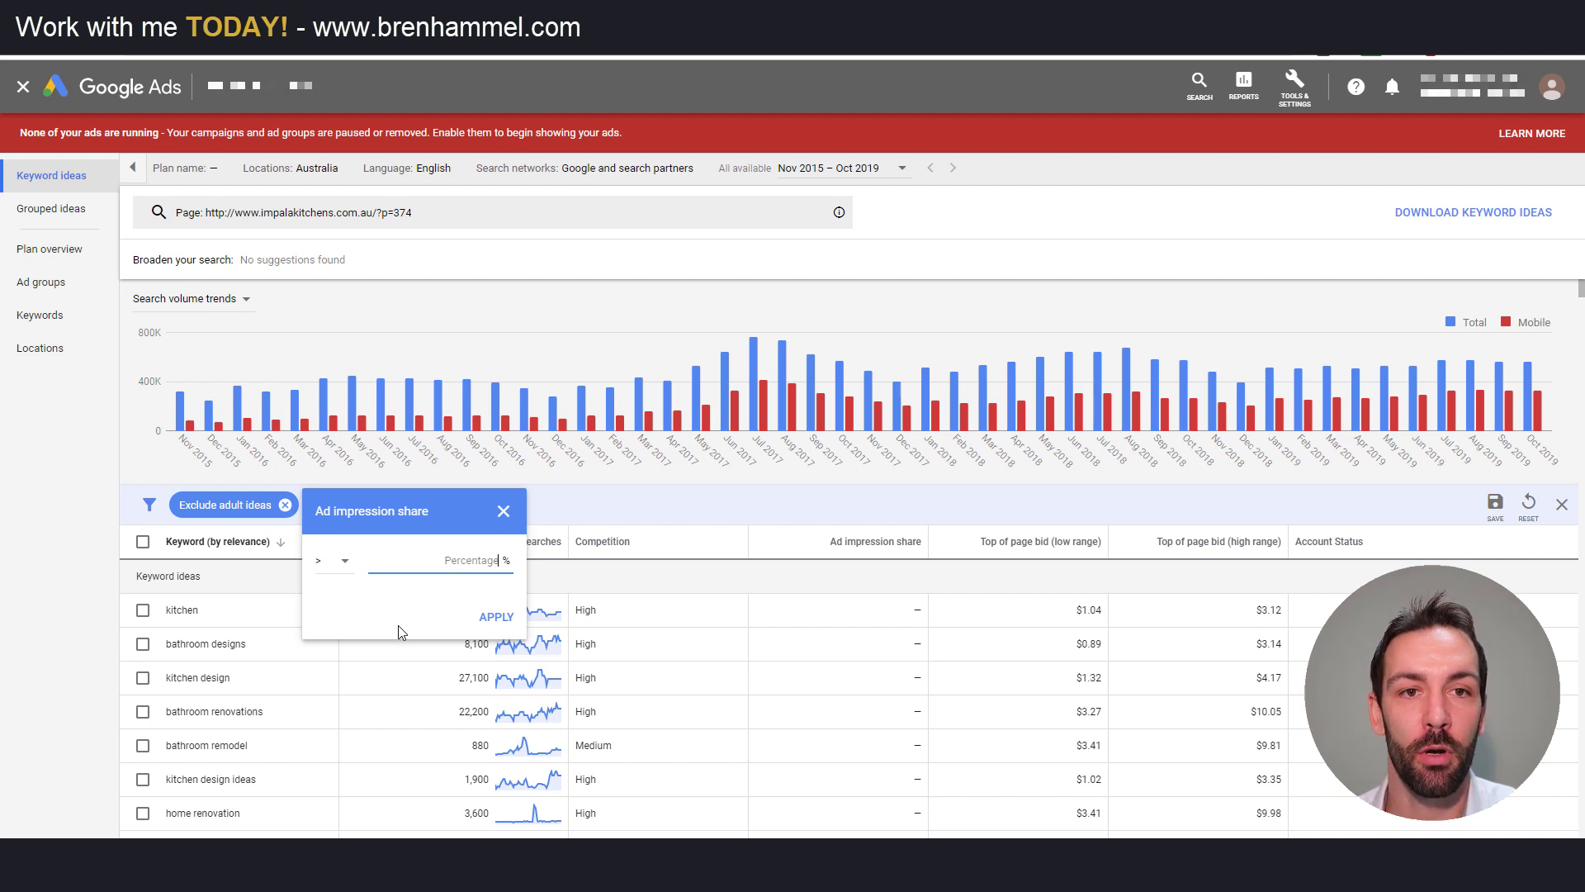
click(504, 511)
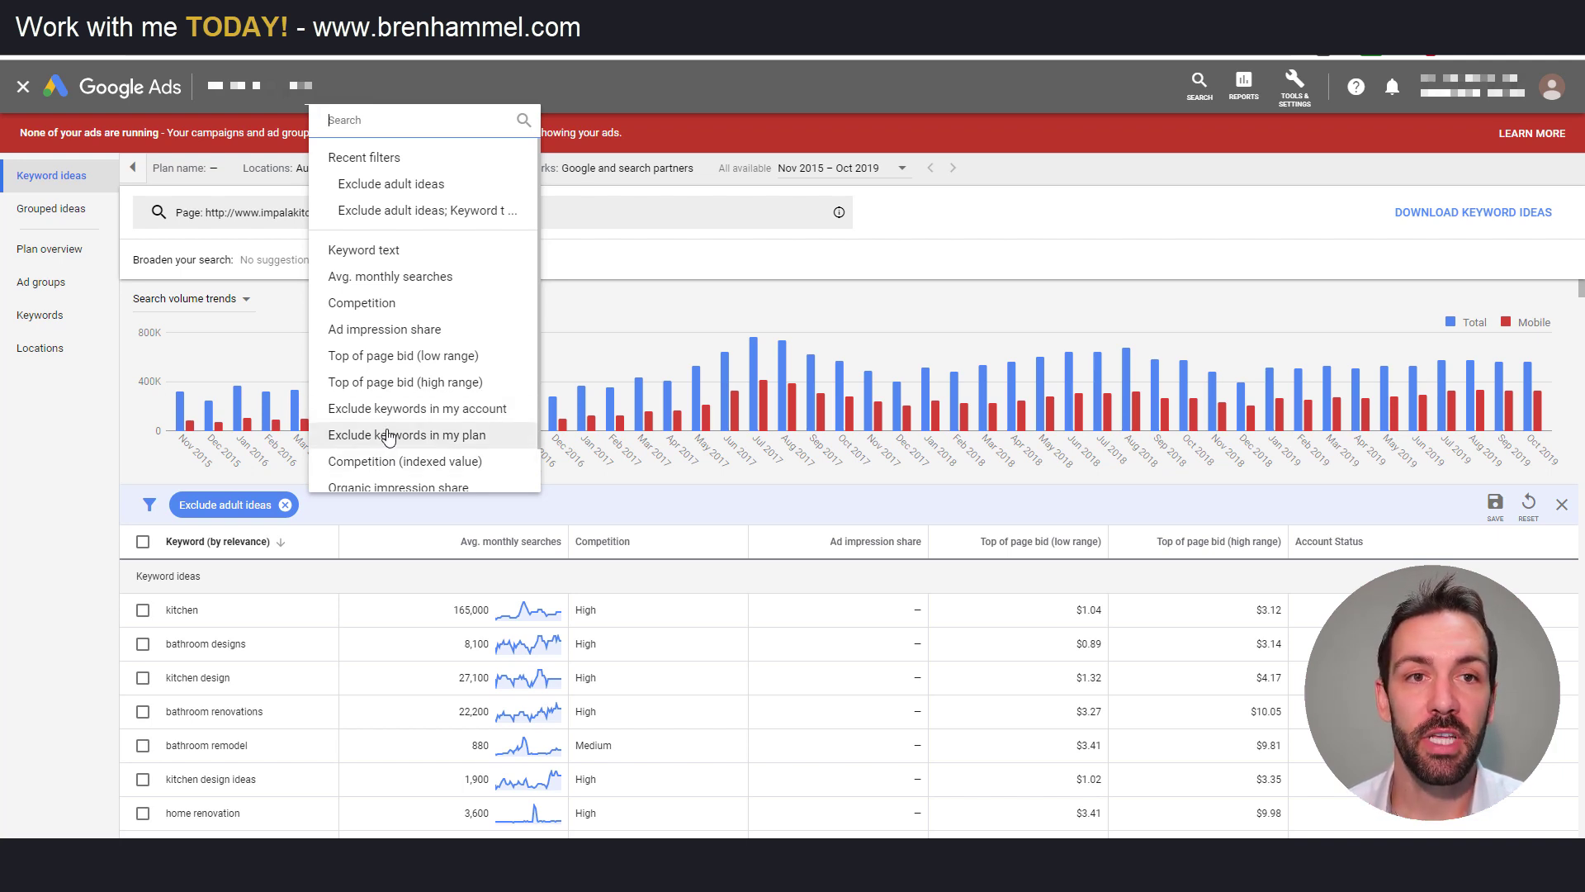
scroll(388, 437, down, 1)
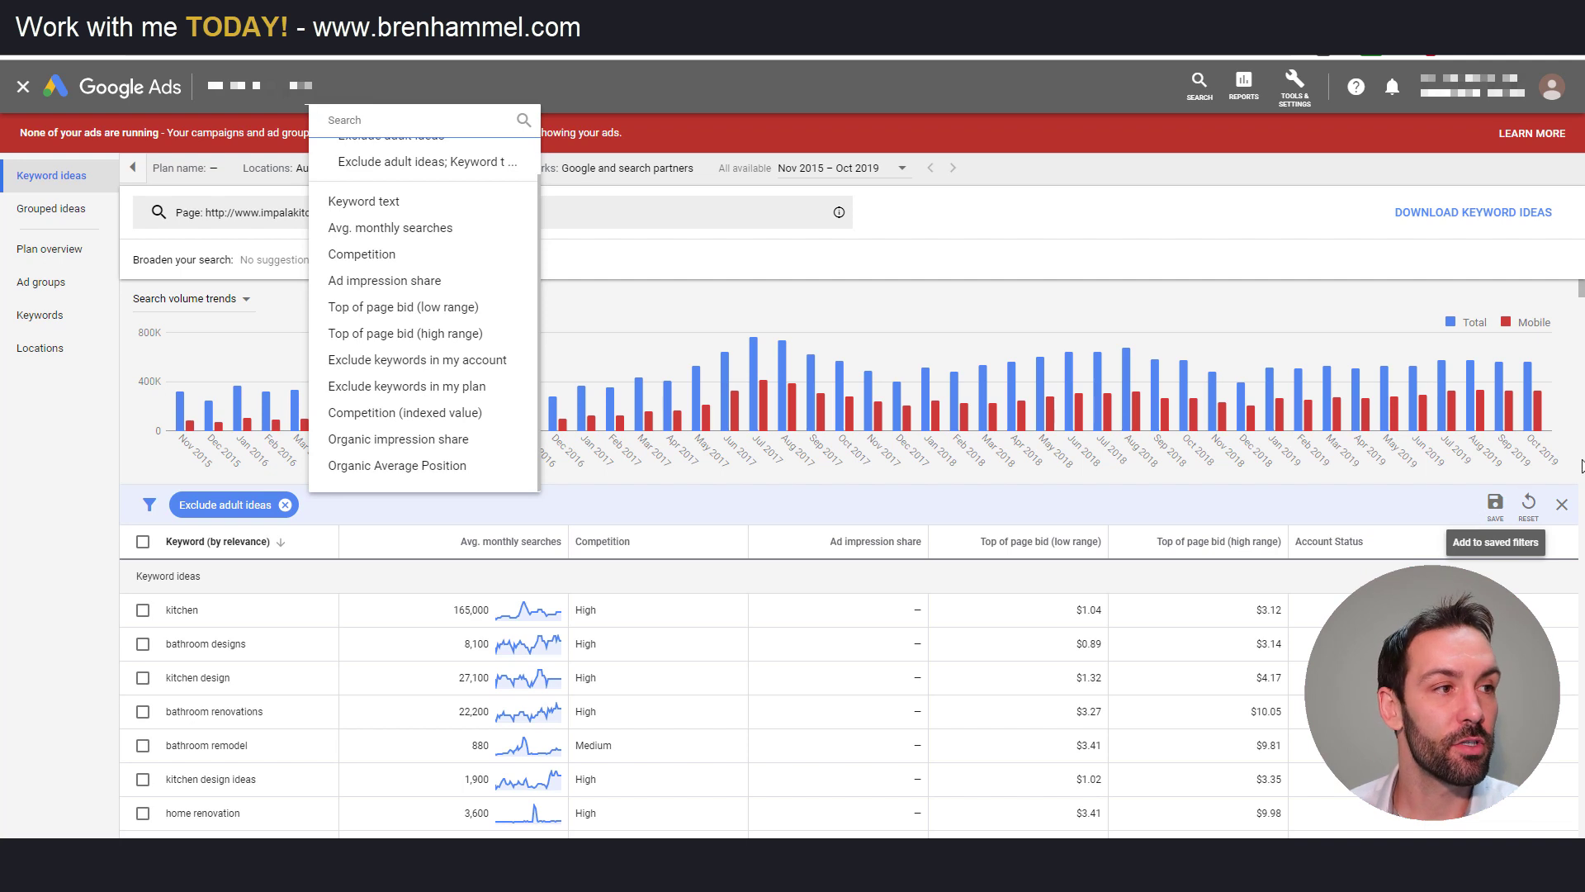
click(1561, 503)
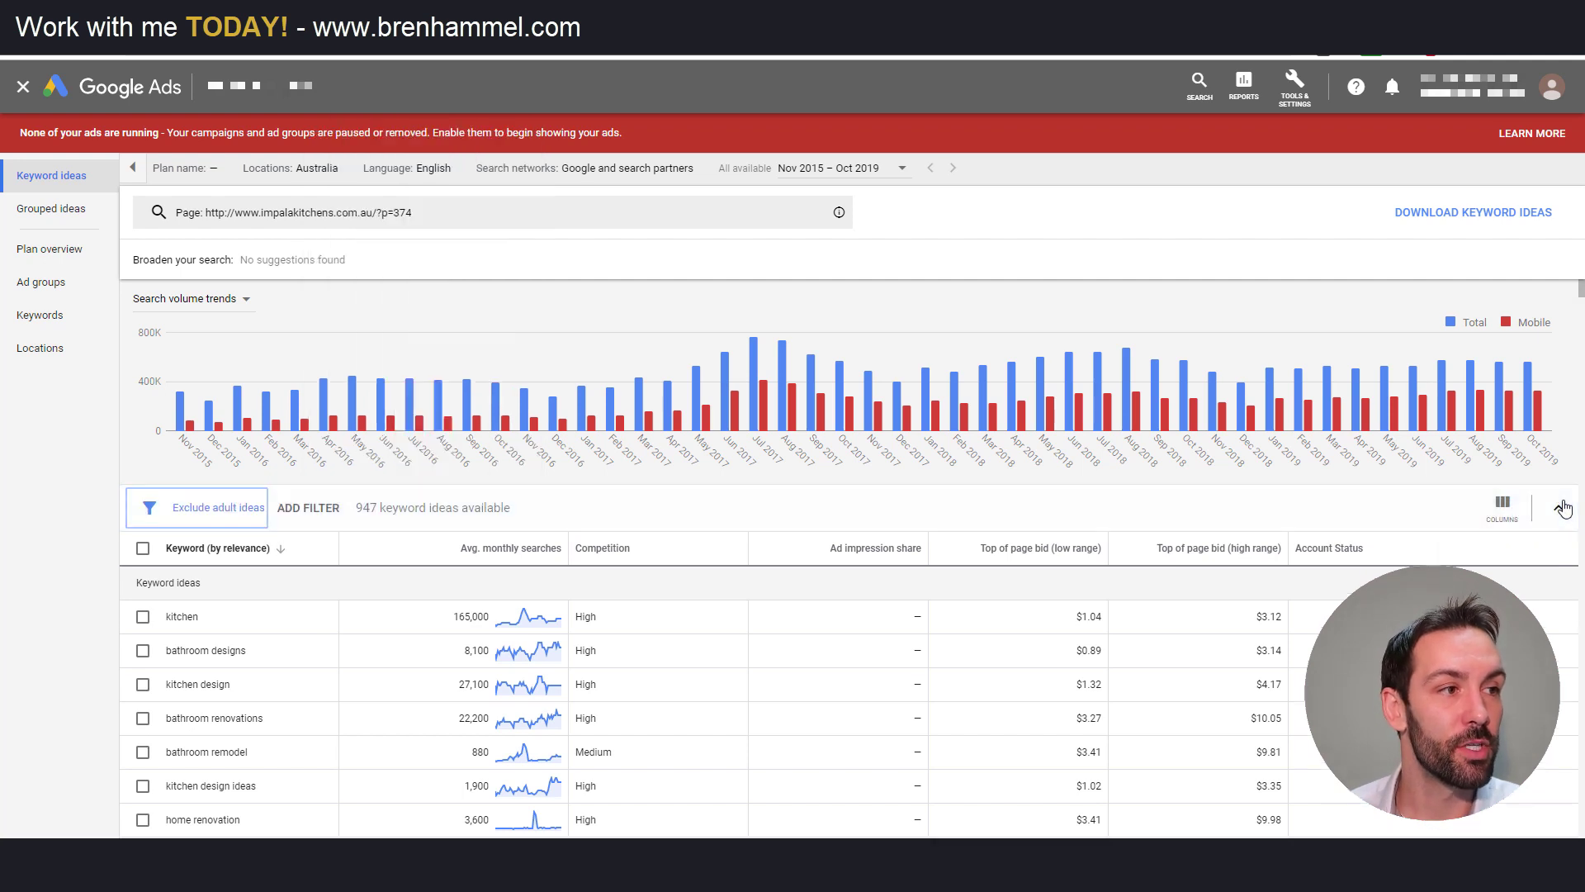
Examine the columns available for the keyword ideas table and leave without changing them
click(1507, 510)
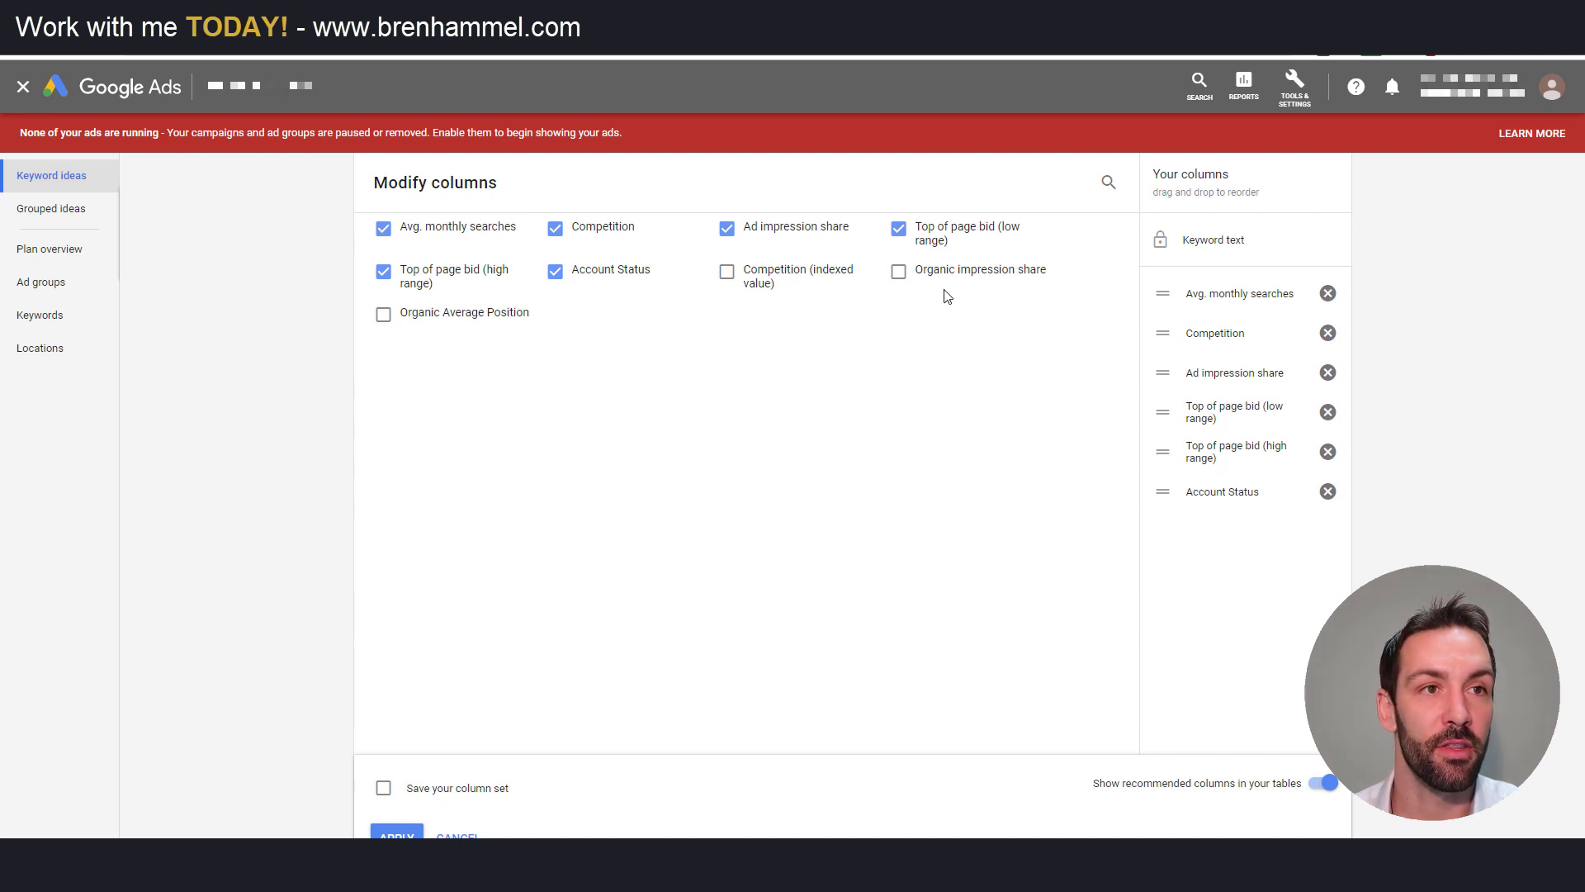
mouse_move(799, 286)
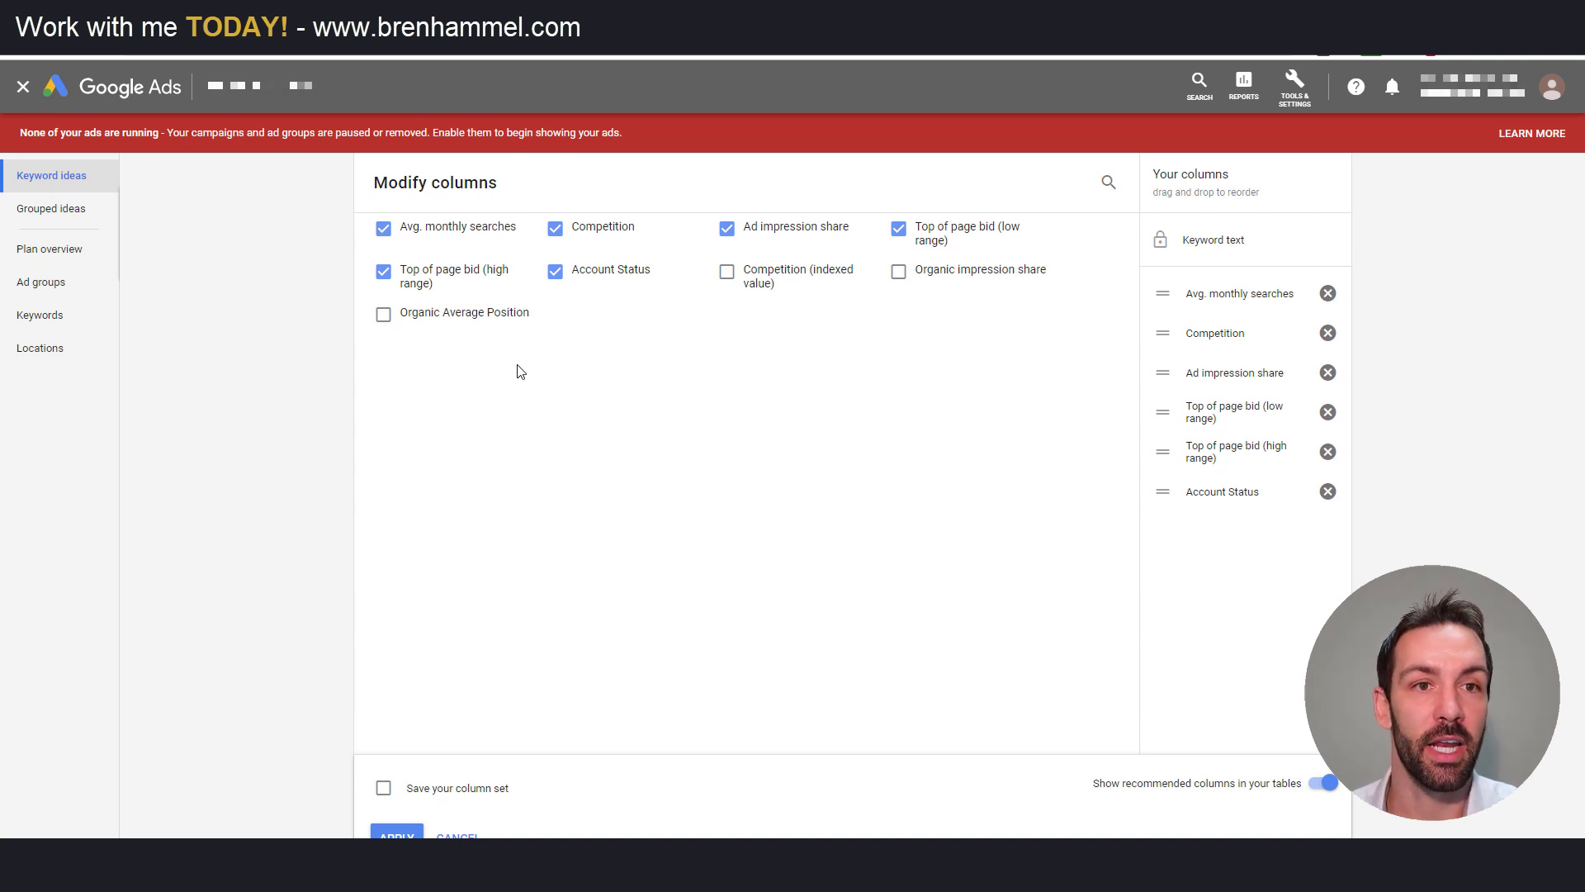
click(457, 836)
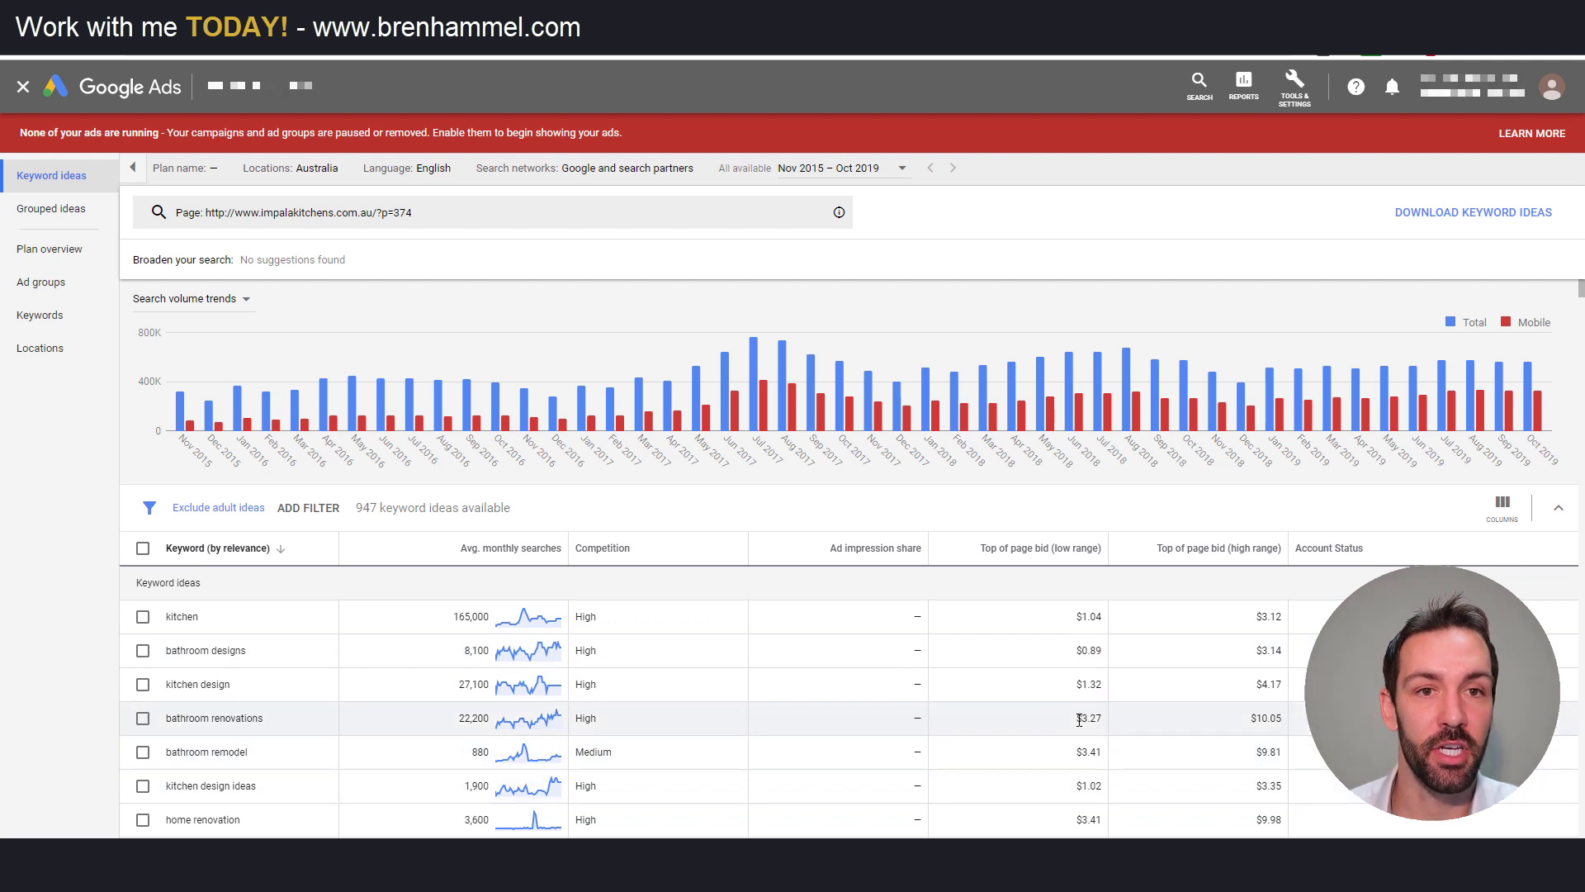
Review the grouped keyword ideas, expanding the Kitchen Makeovers and Renovation Ideas groups and widening the group column to read the full keywords
click(52, 209)
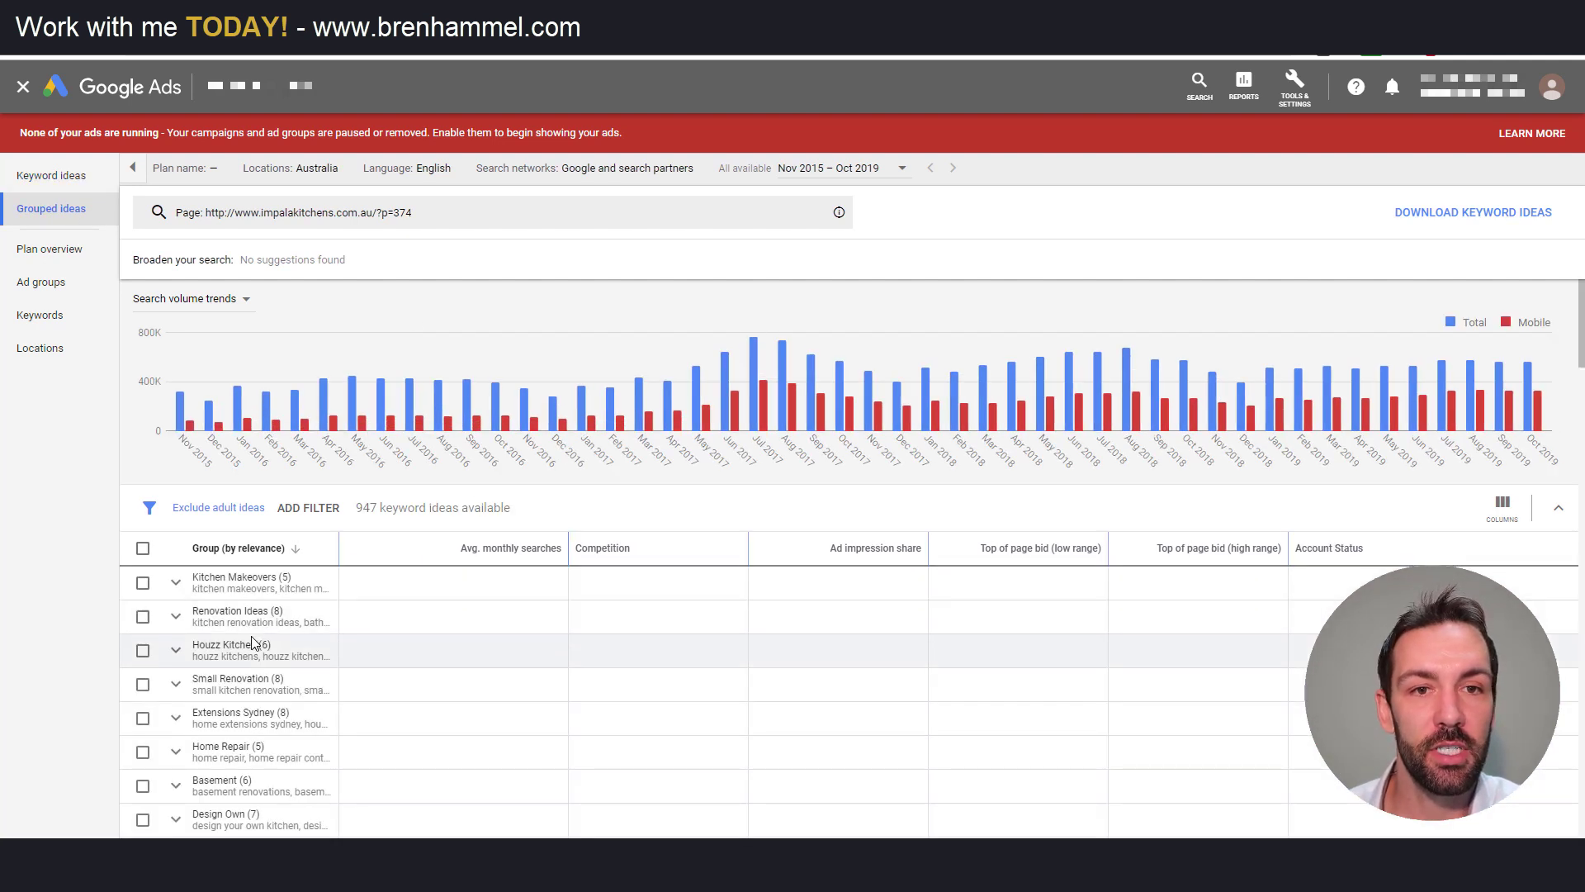
click(174, 585)
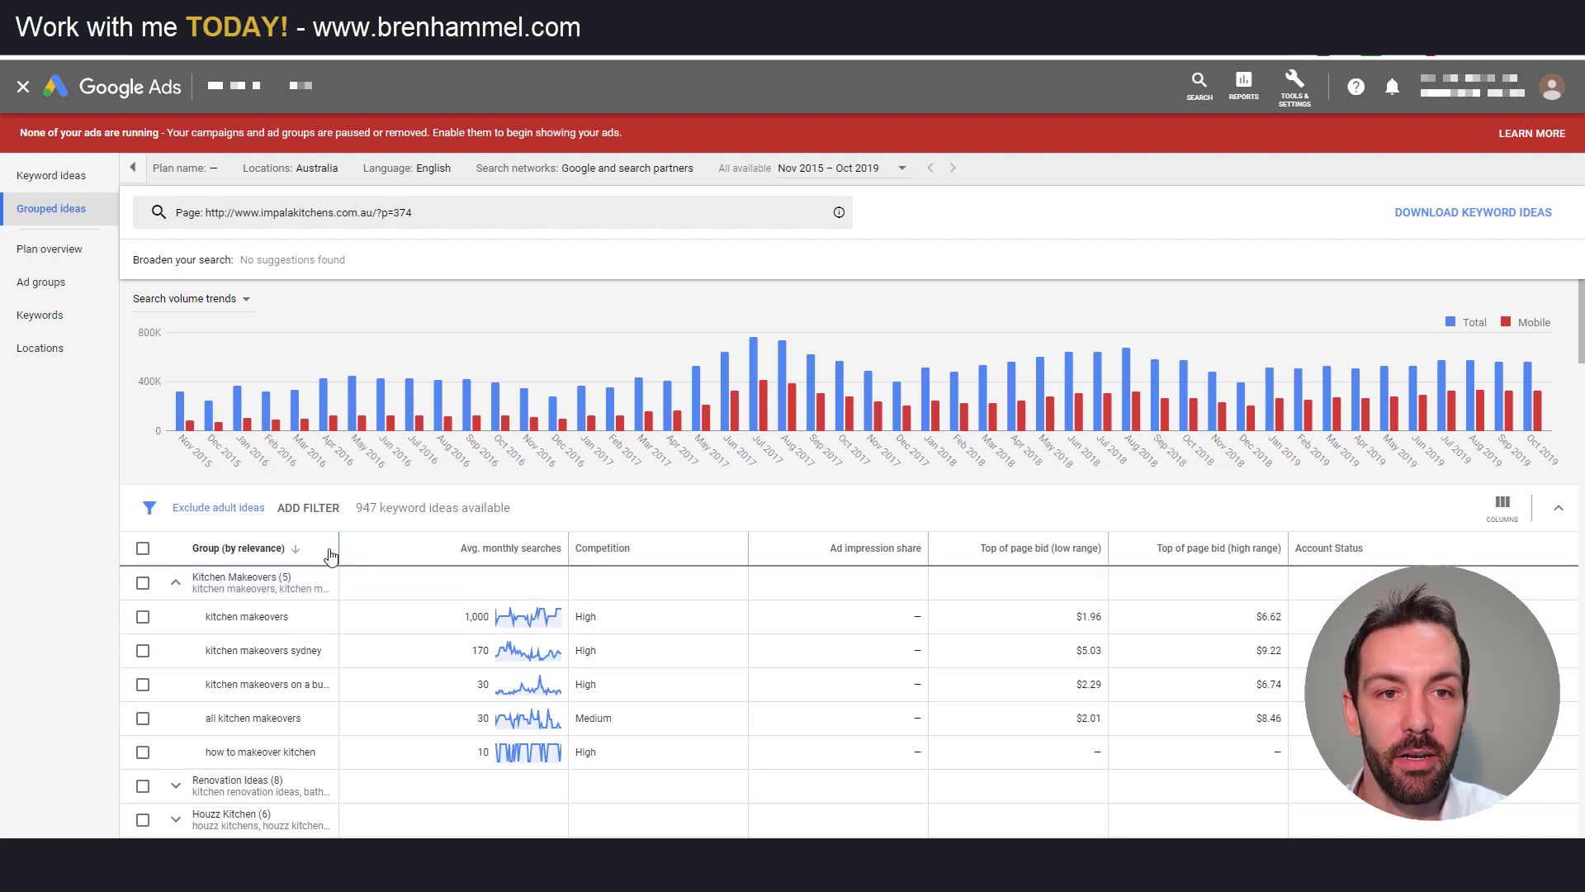
drag(341, 553, 543, 587)
scroll(488, 775, down, 2)
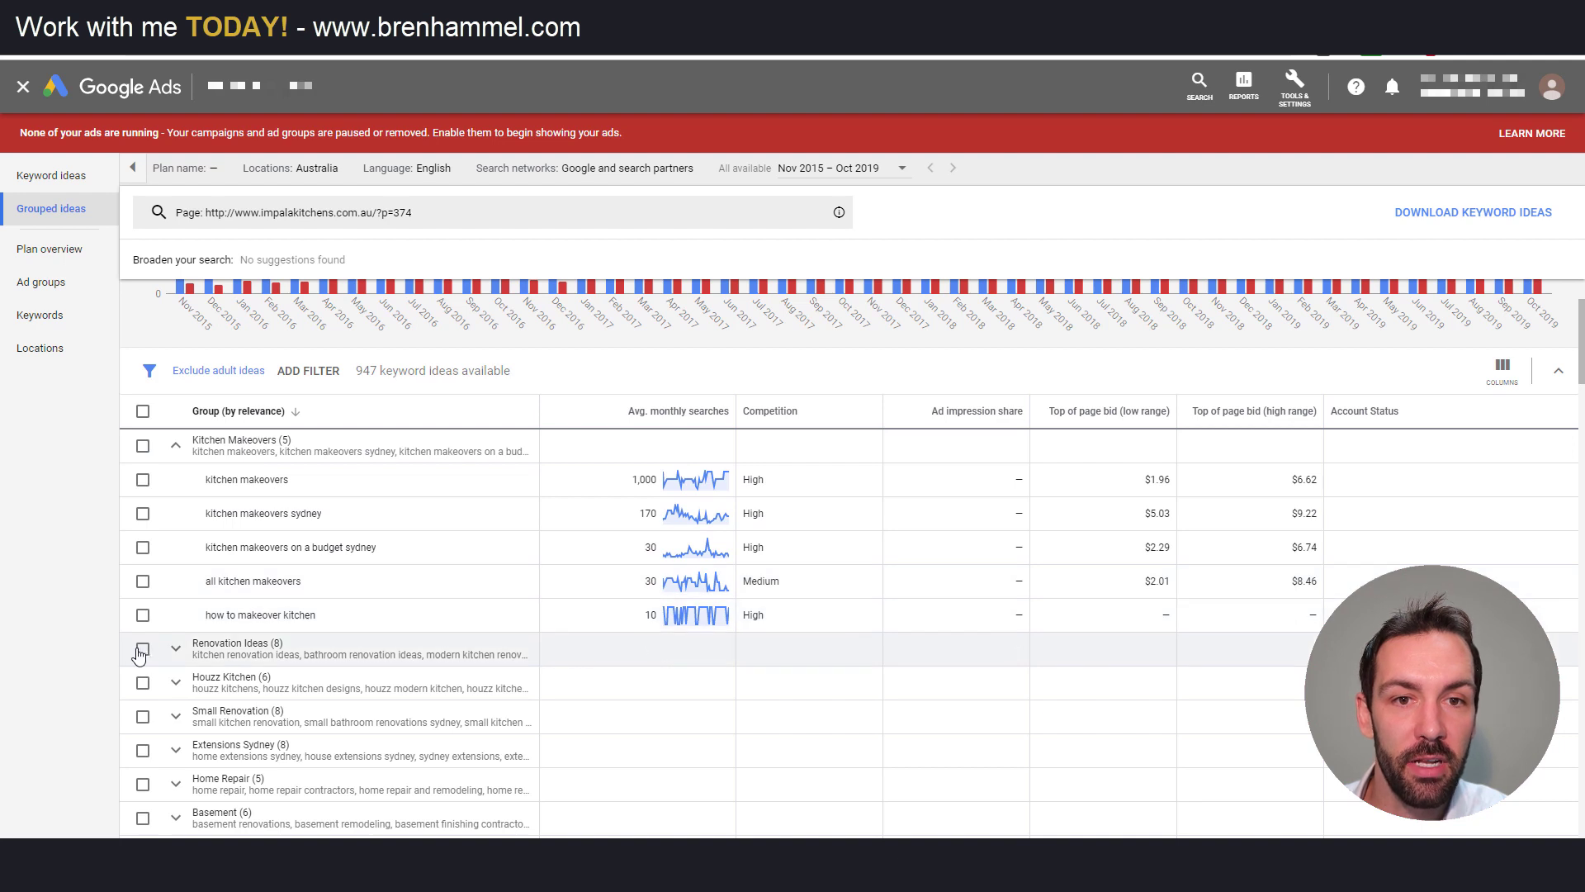
click(175, 652)
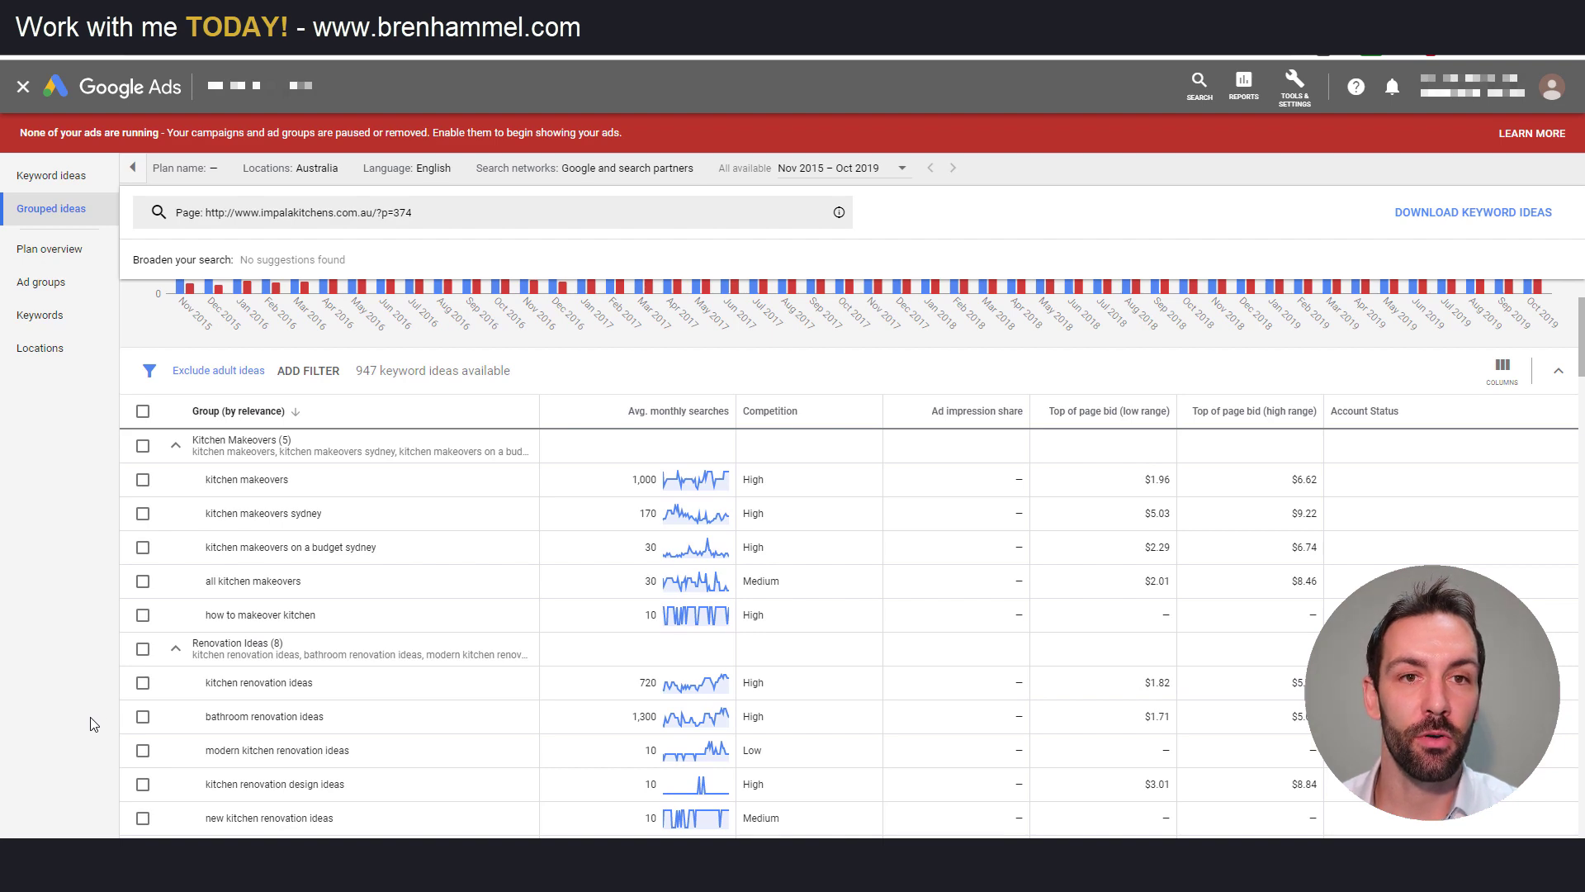
scroll(412, 723, down, 3)
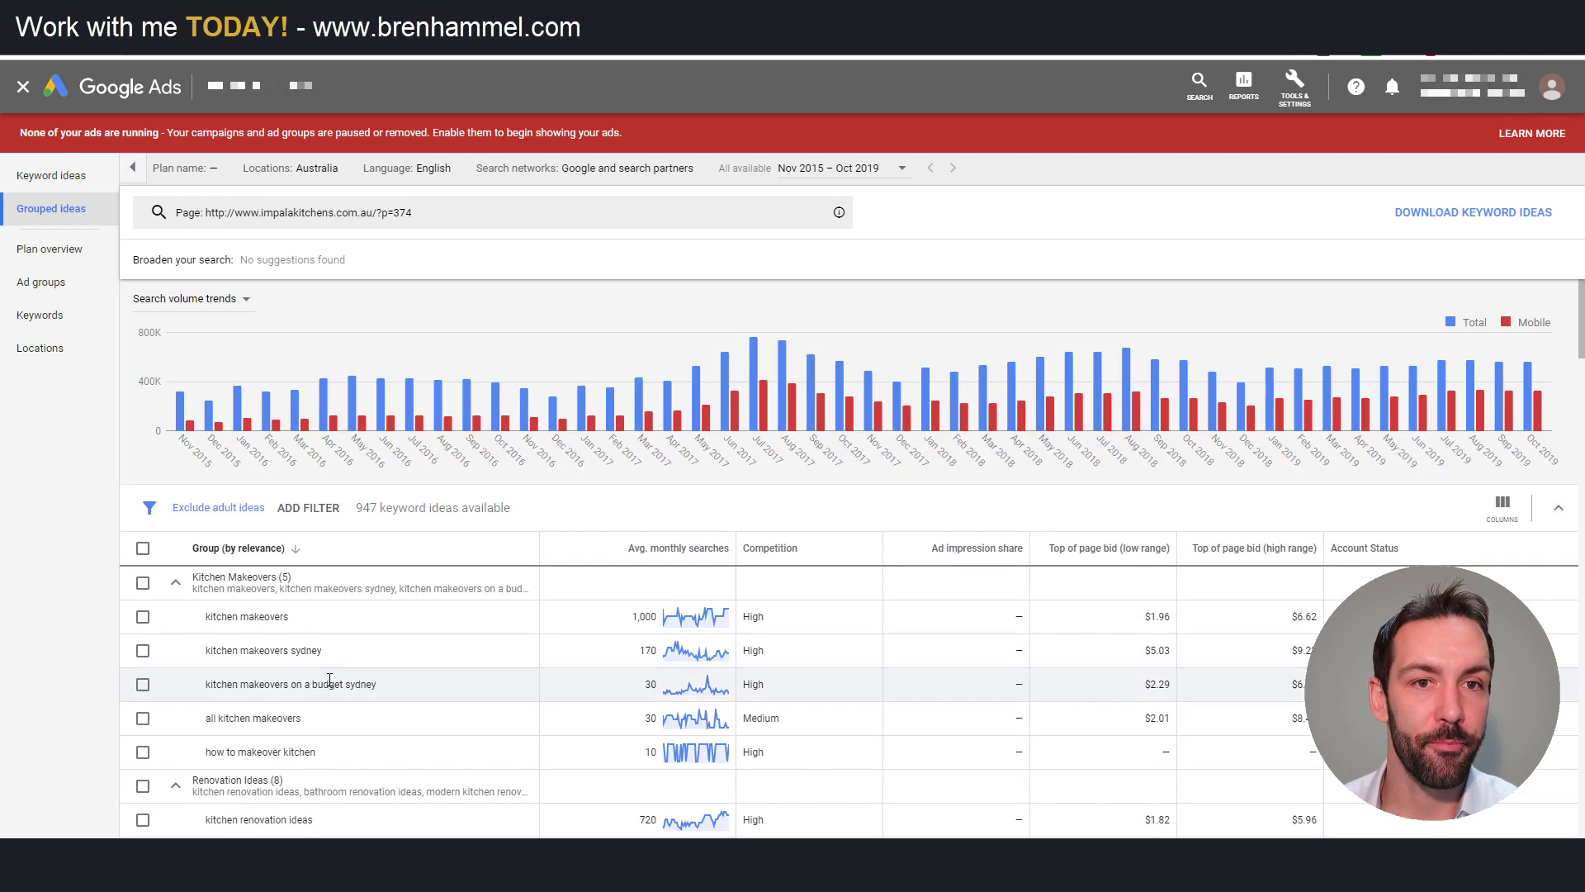
Add the keyword ideas bathroom designs, bathroom renovations and bathroom remodel to the empty plan
click(45, 256)
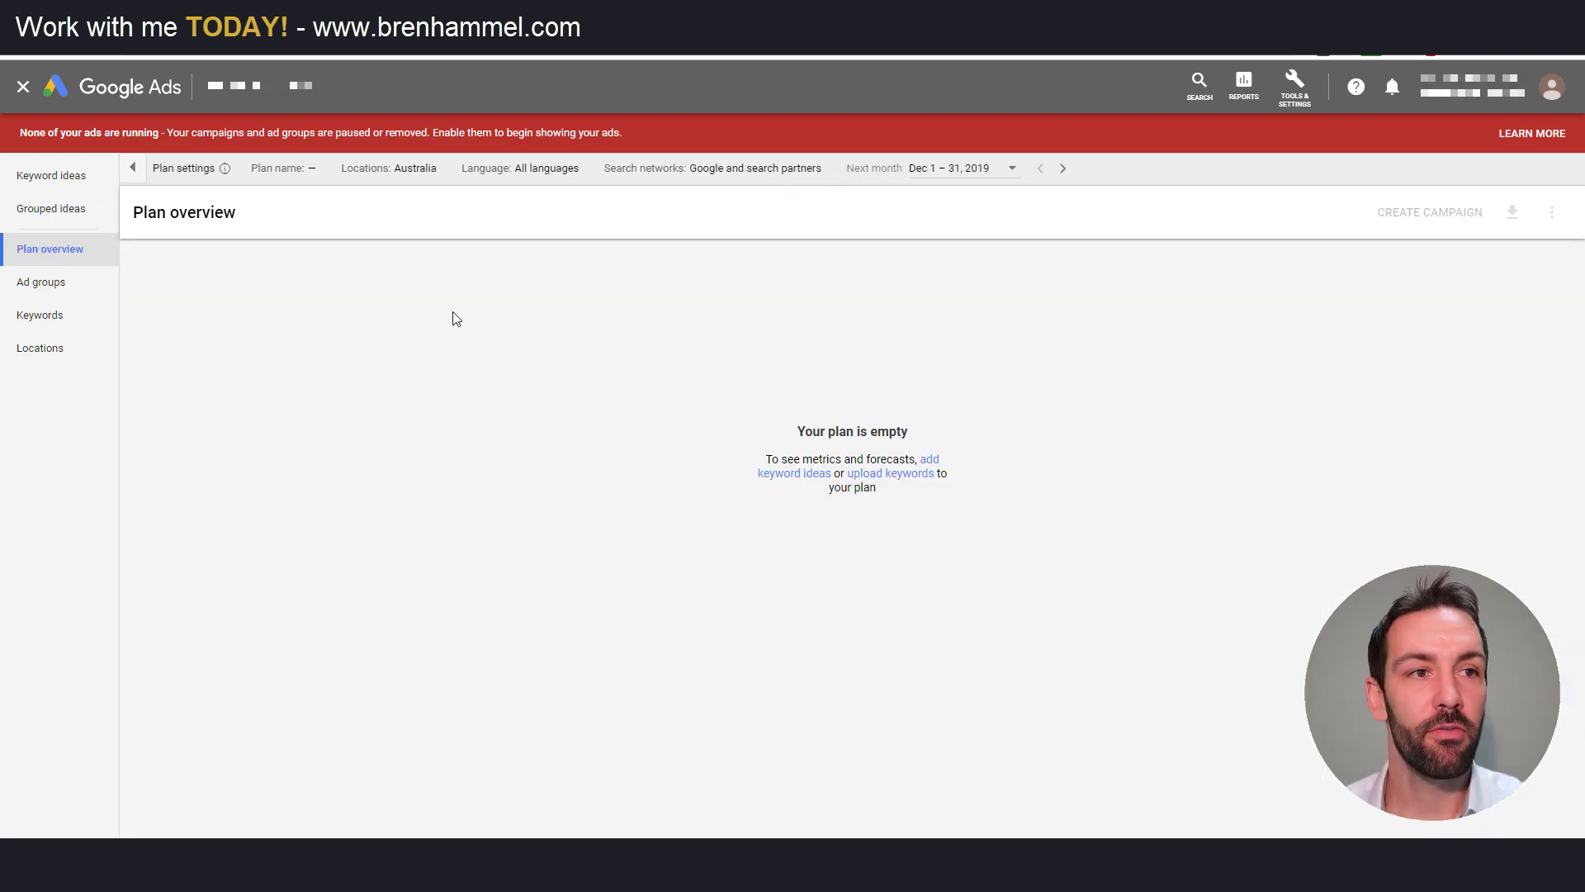
click(925, 461)
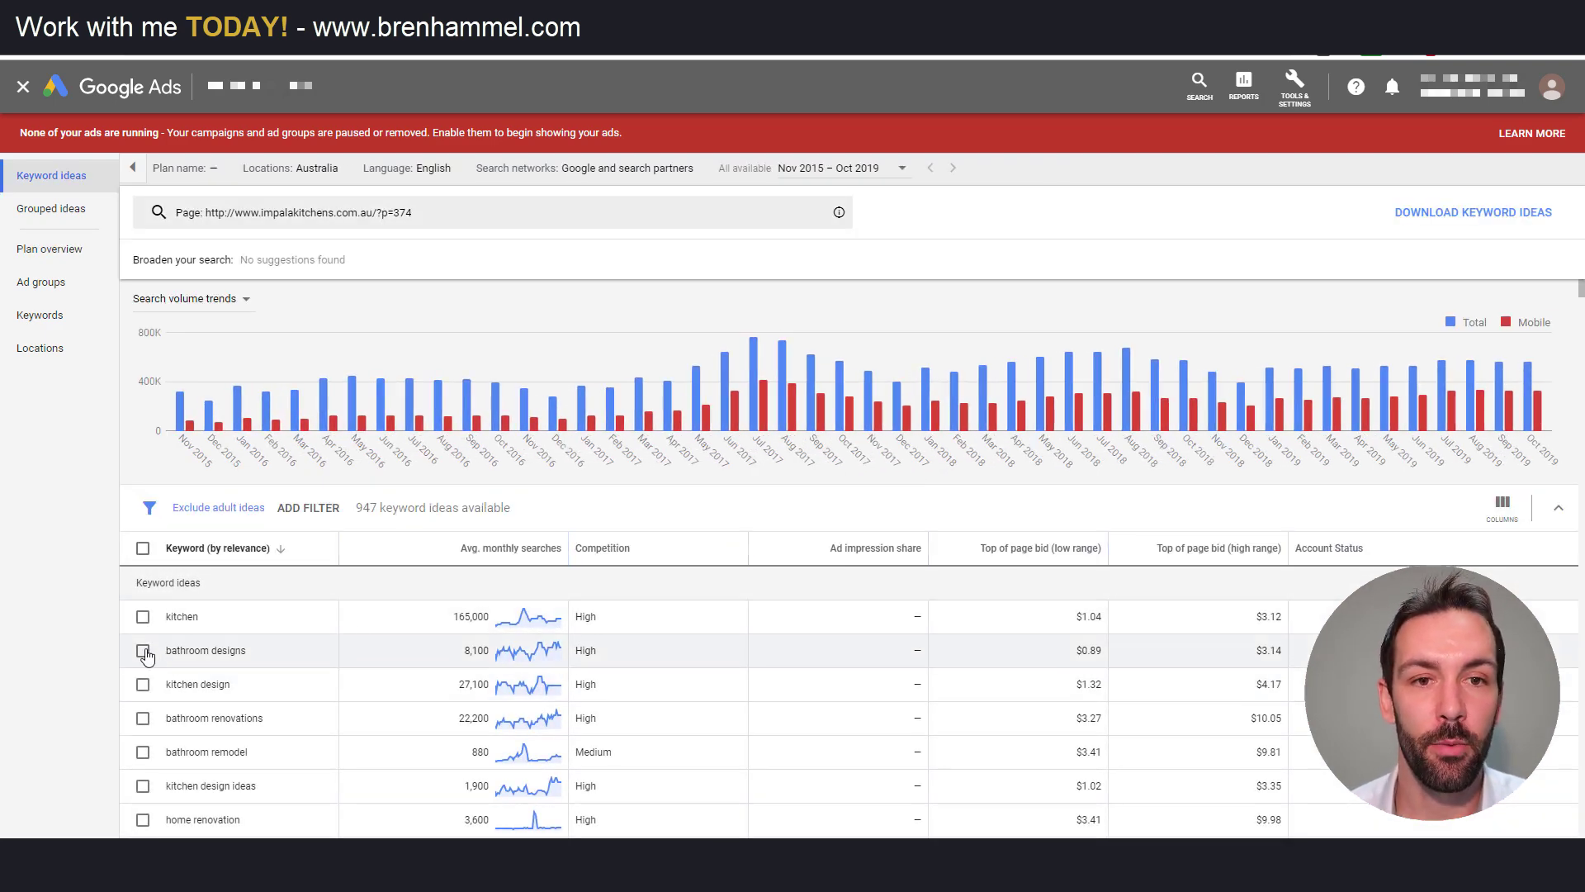
scroll(161, 652, down, 2)
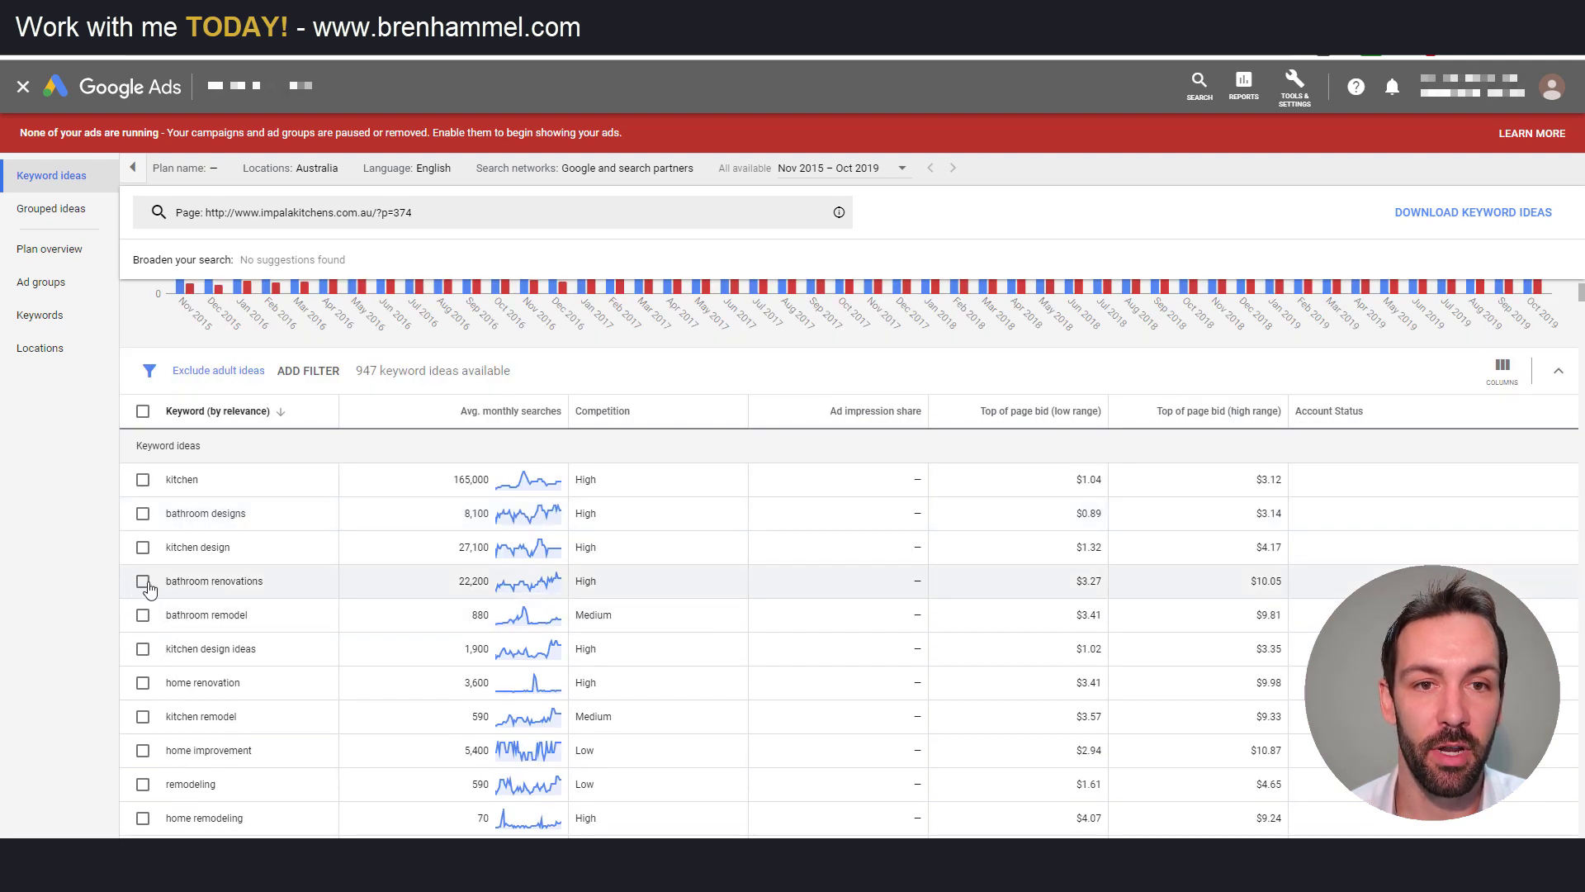
click(145, 585)
click(143, 514)
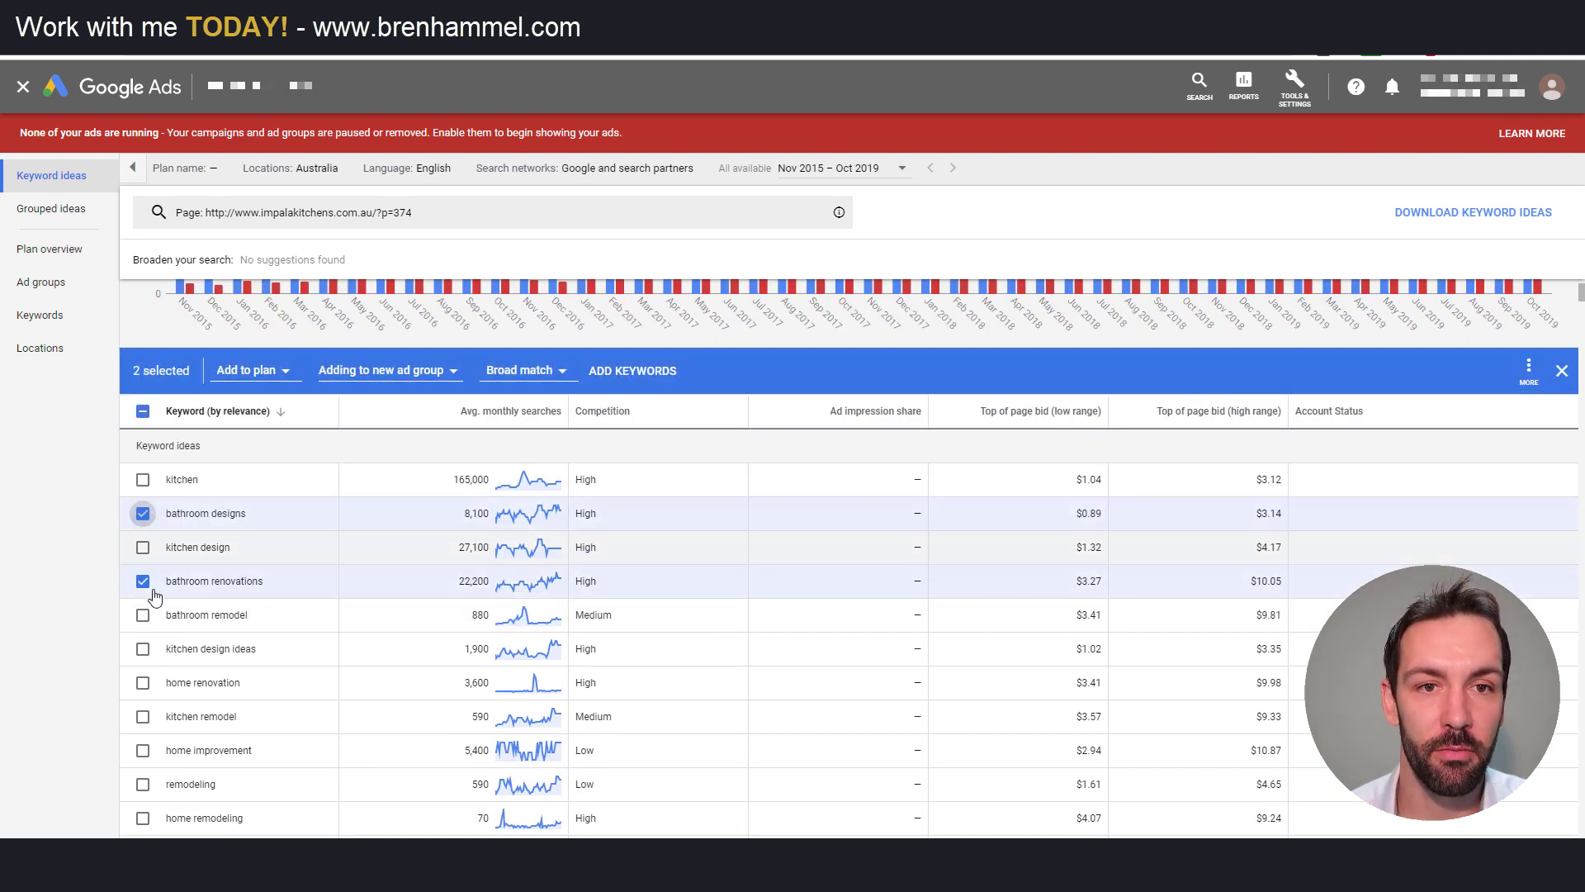
click(141, 617)
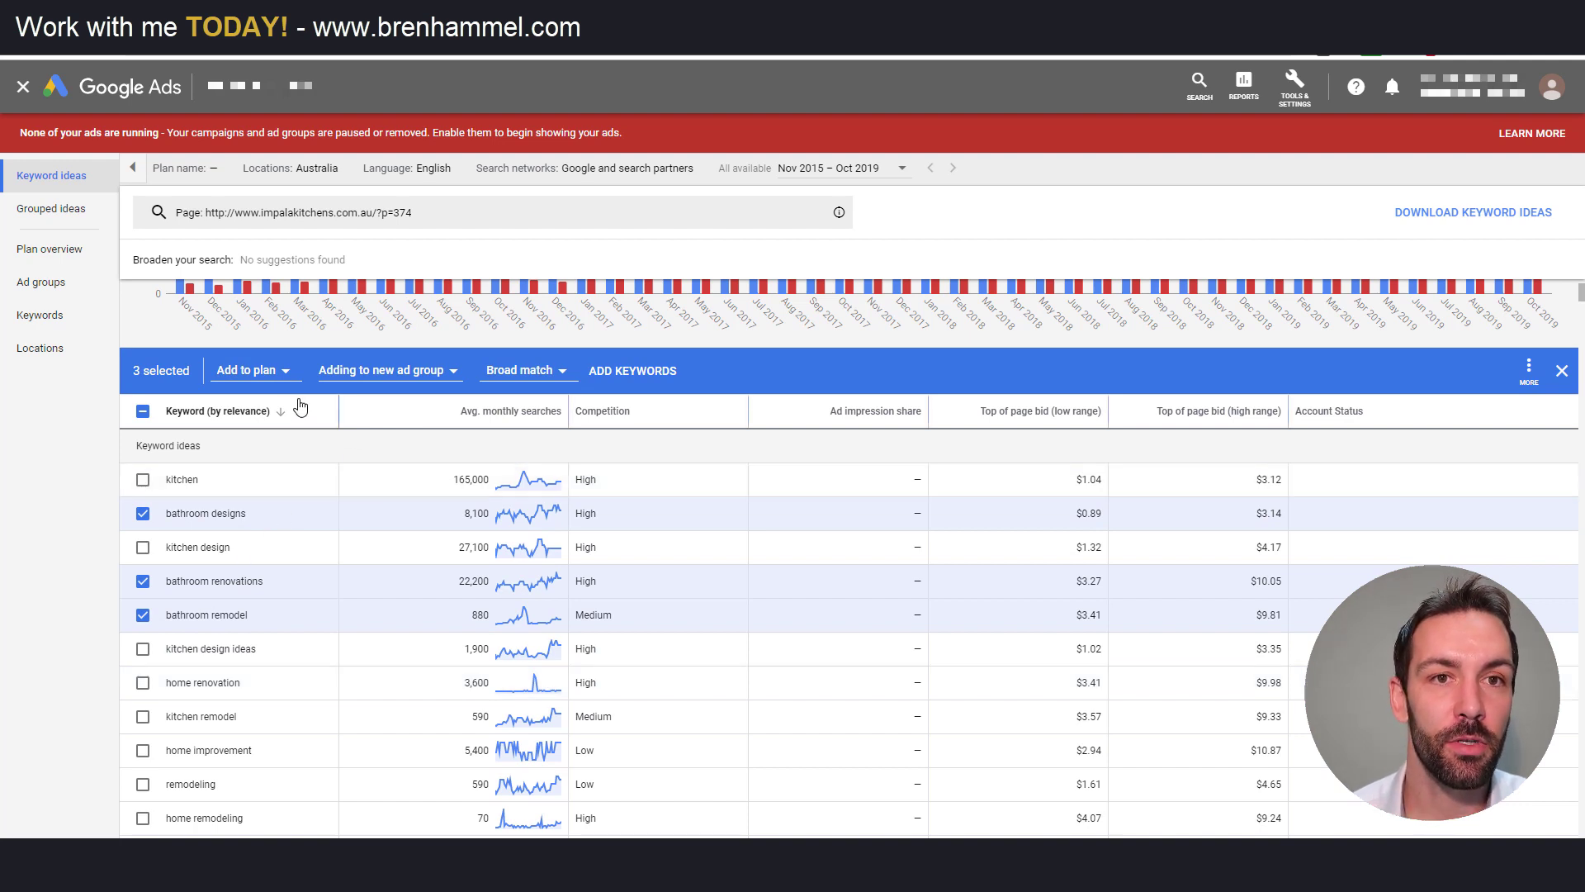
click(259, 376)
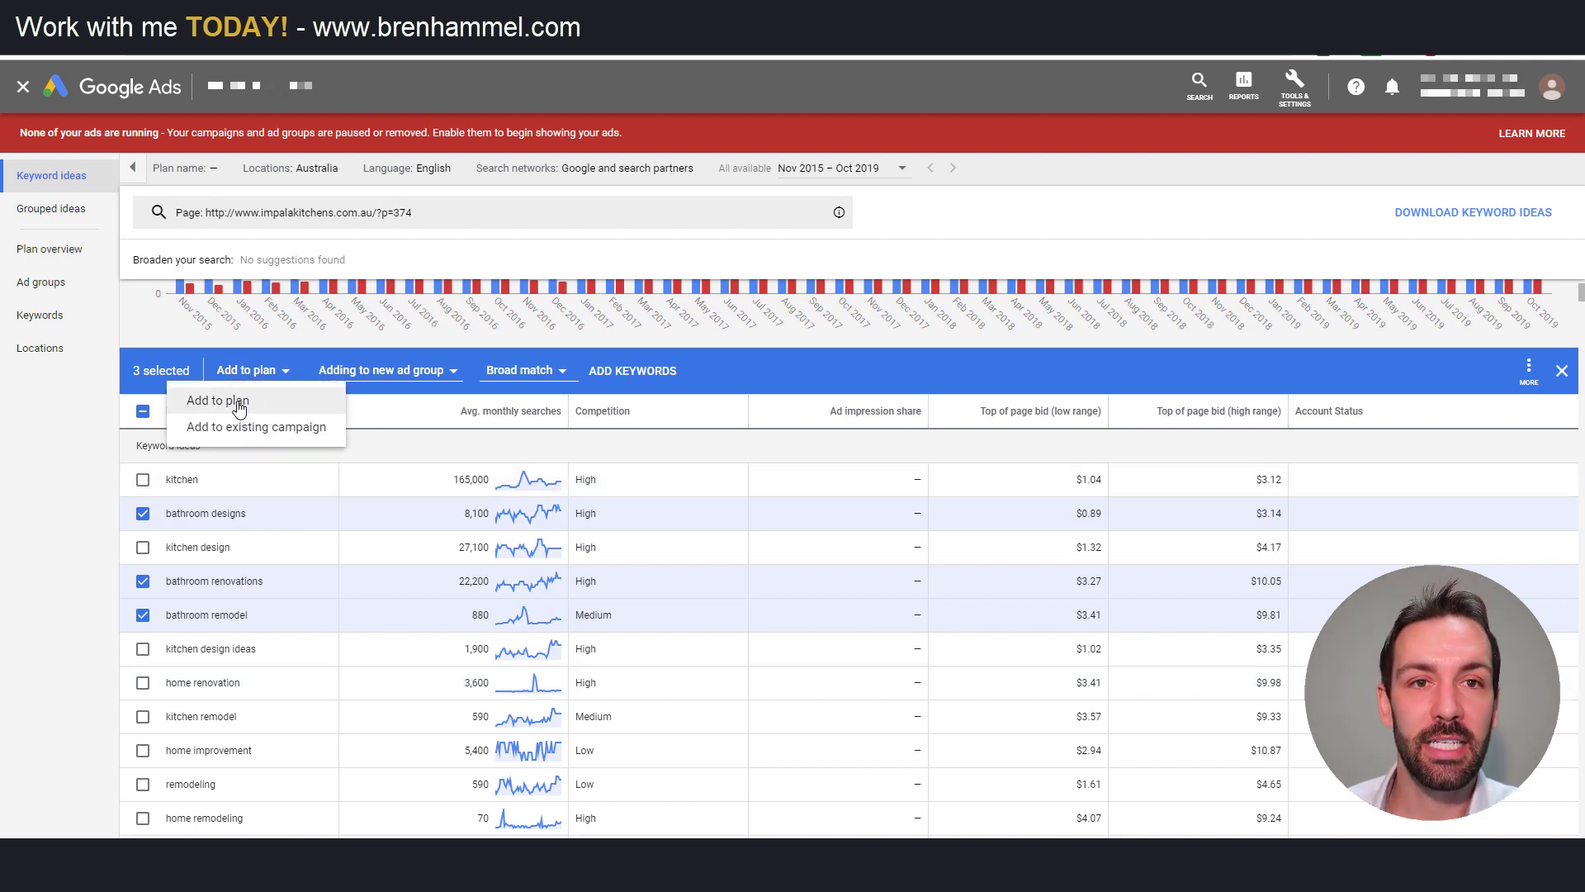
click(239, 403)
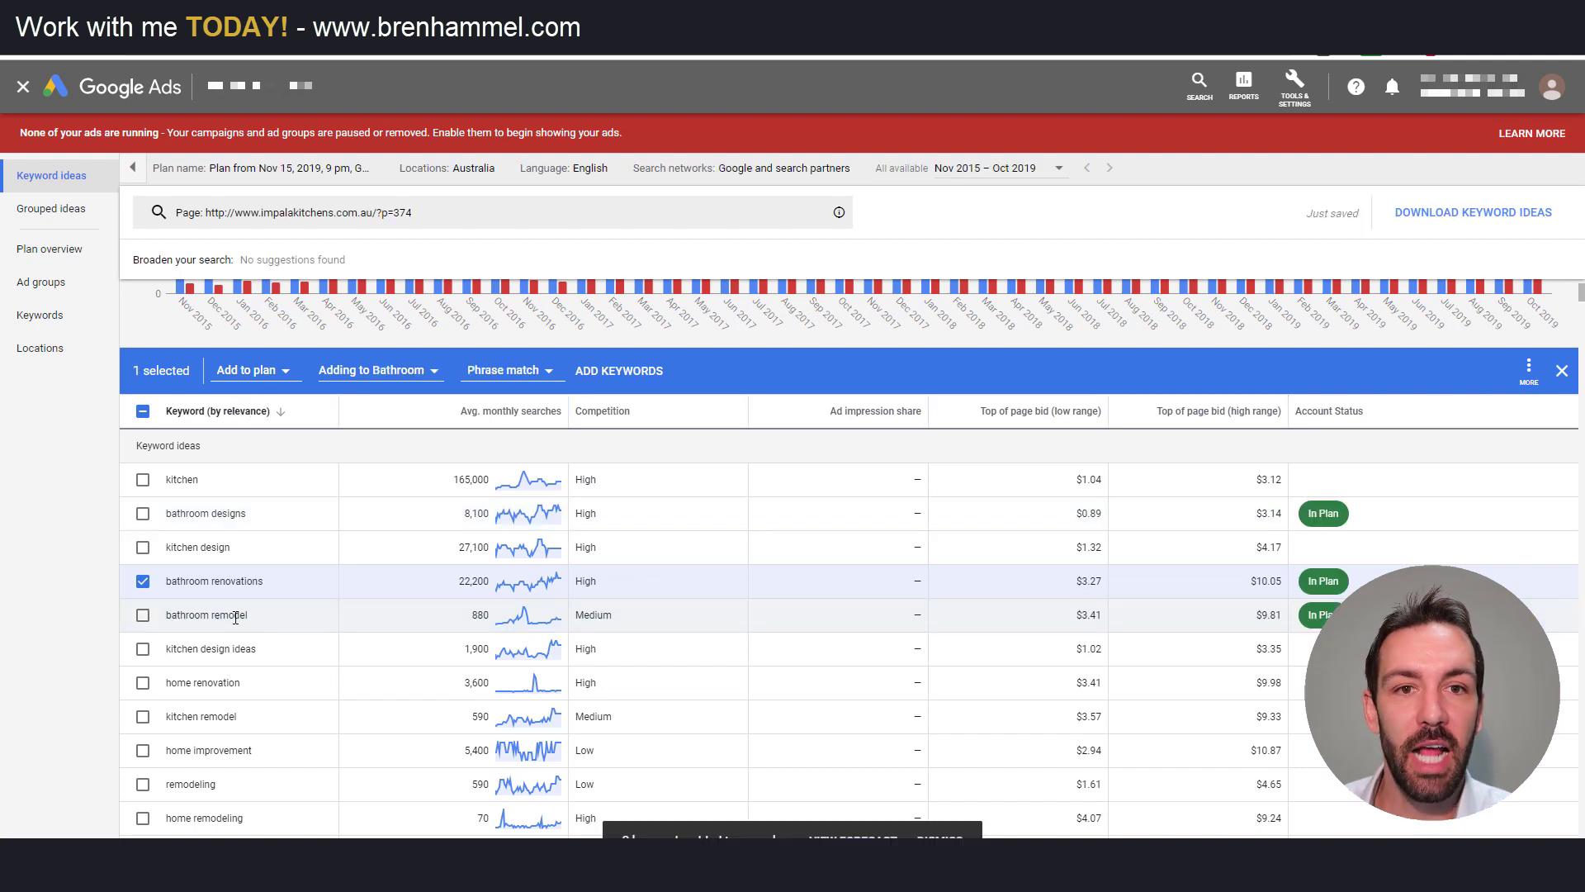
Reselect the three bathroom keywords and examine the ad group and match type options for adding them
click(142, 615)
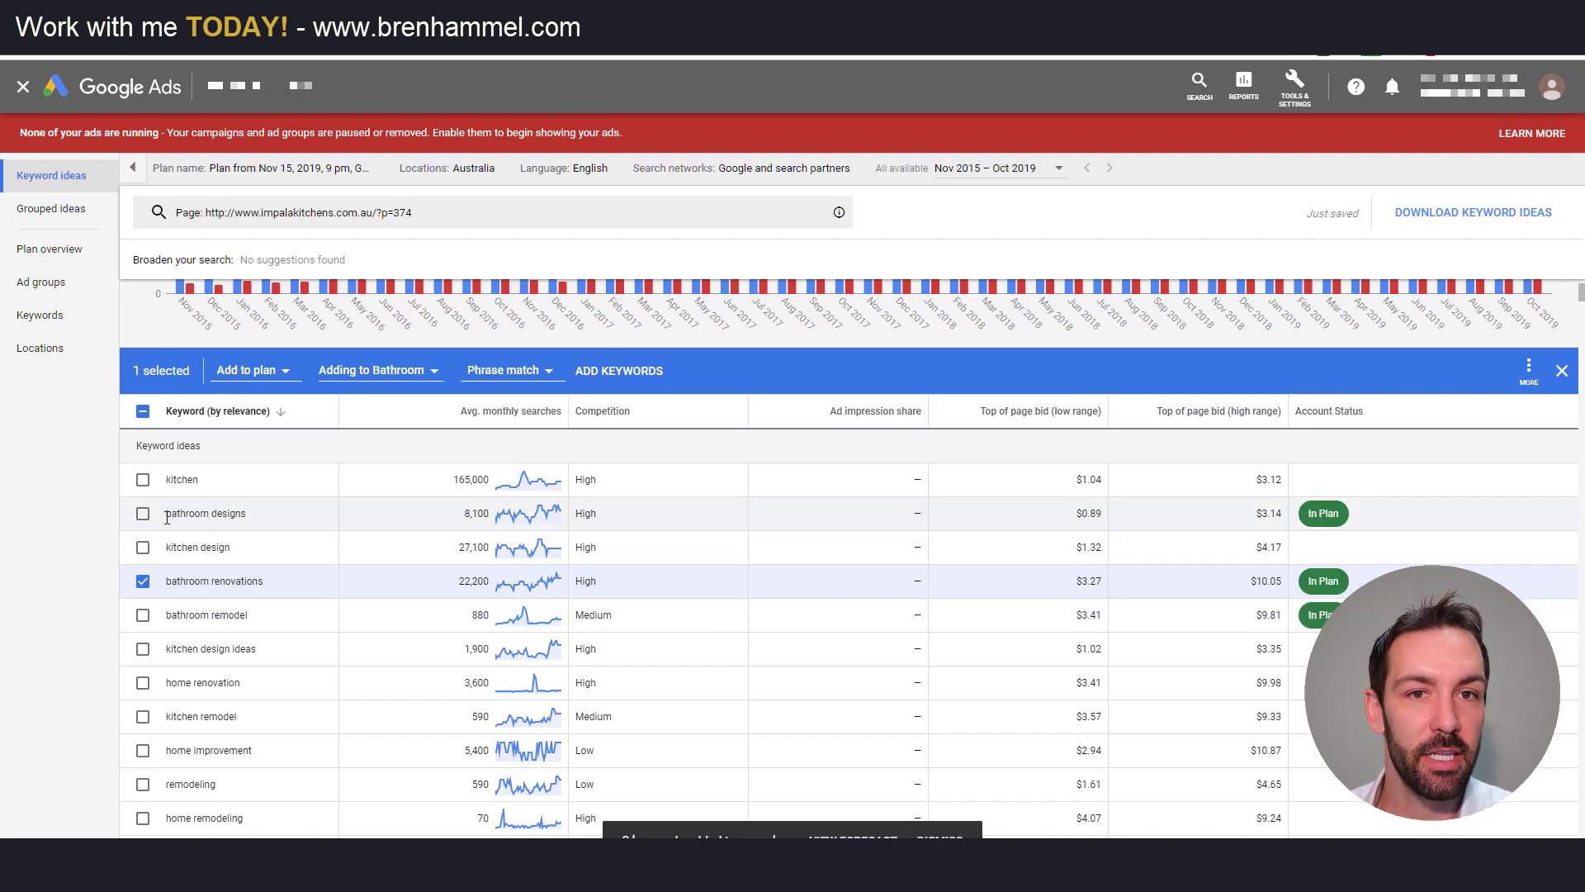
click(143, 514)
click(143, 615)
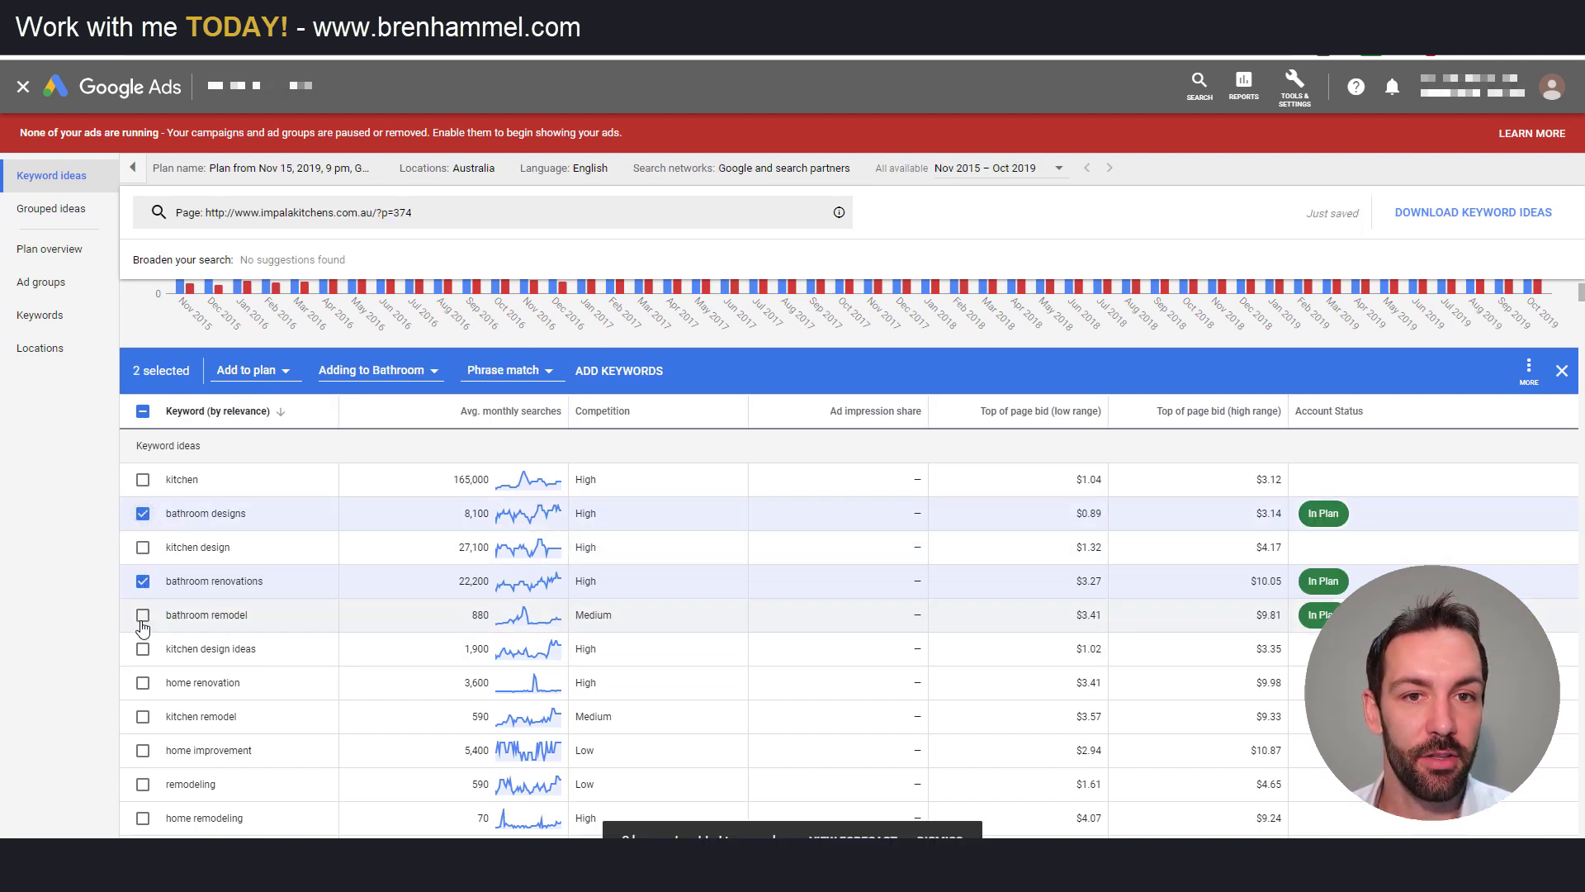
click(404, 386)
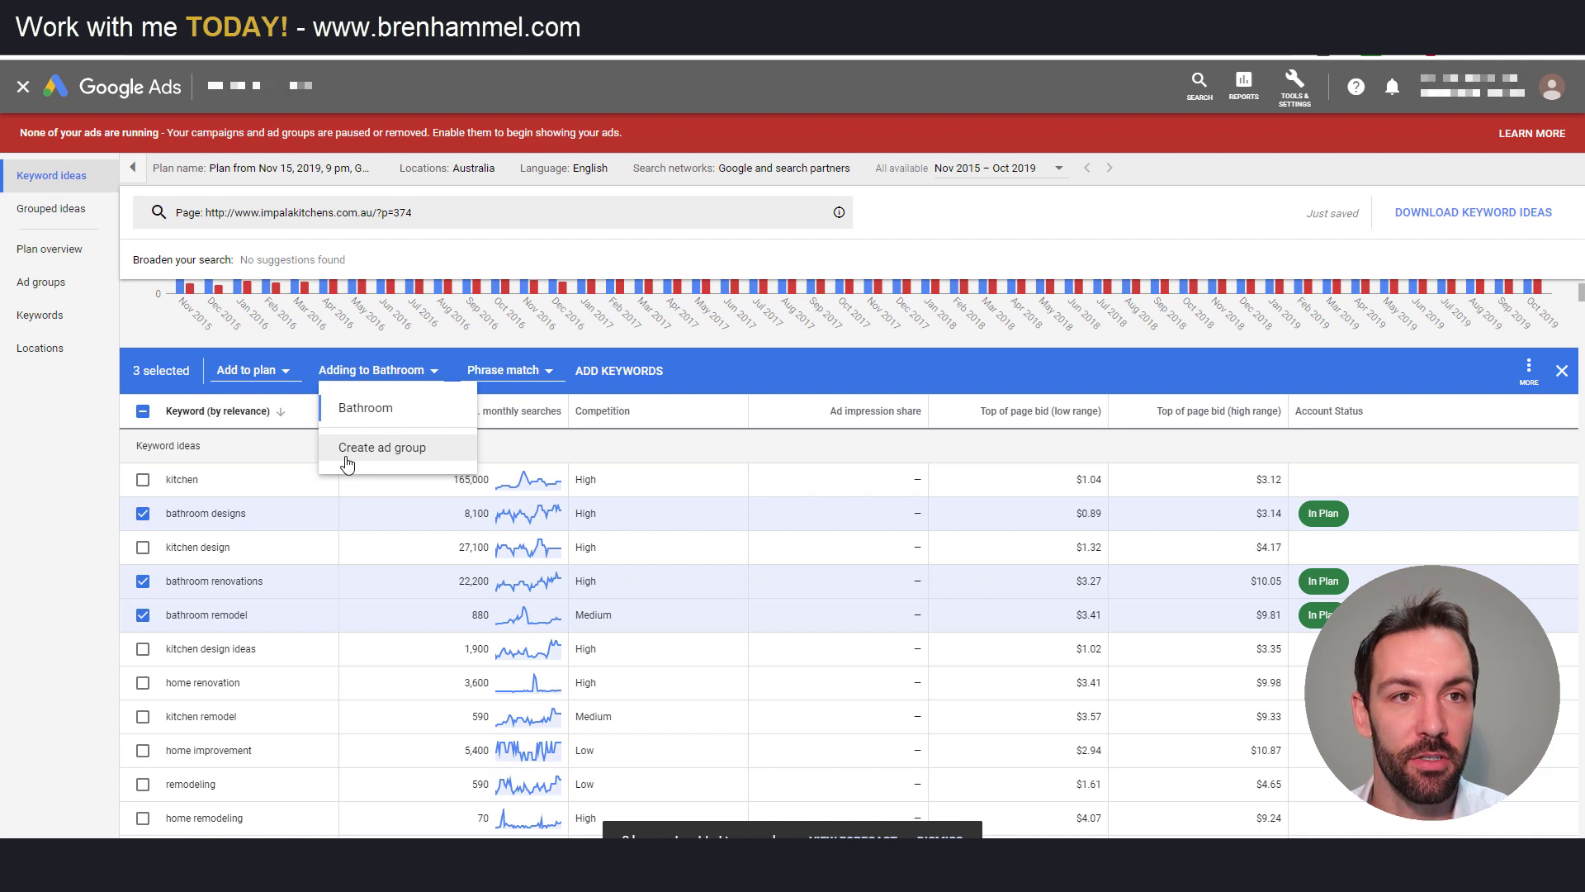
click(504, 374)
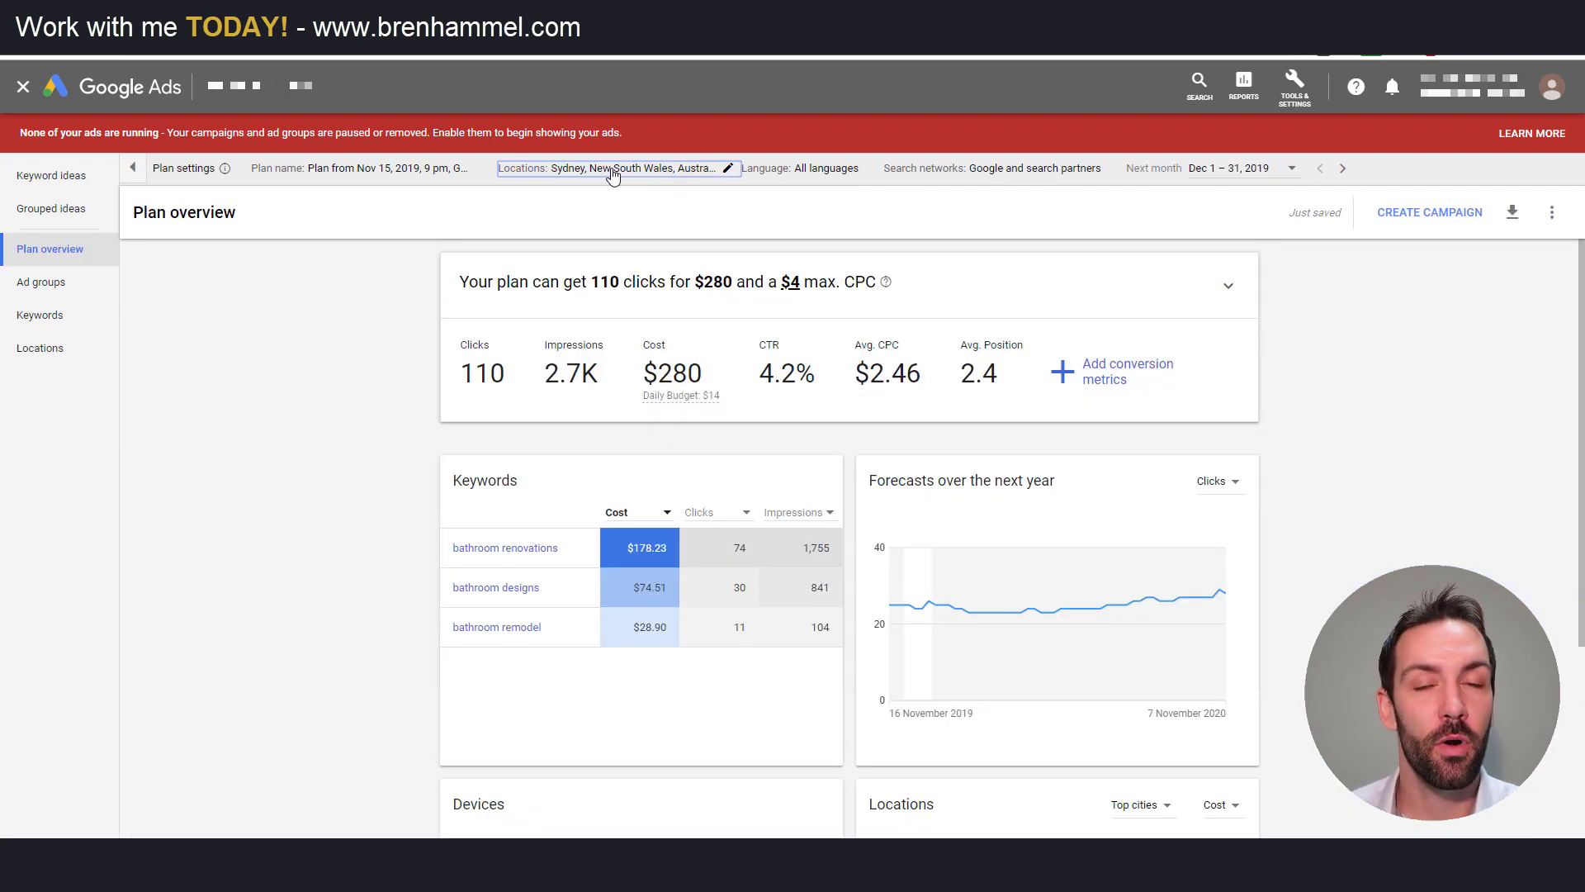
Check the plan's targeted location without changing it, and raise the maximum CPC to about $25 on the forecast graph
click(660, 175)
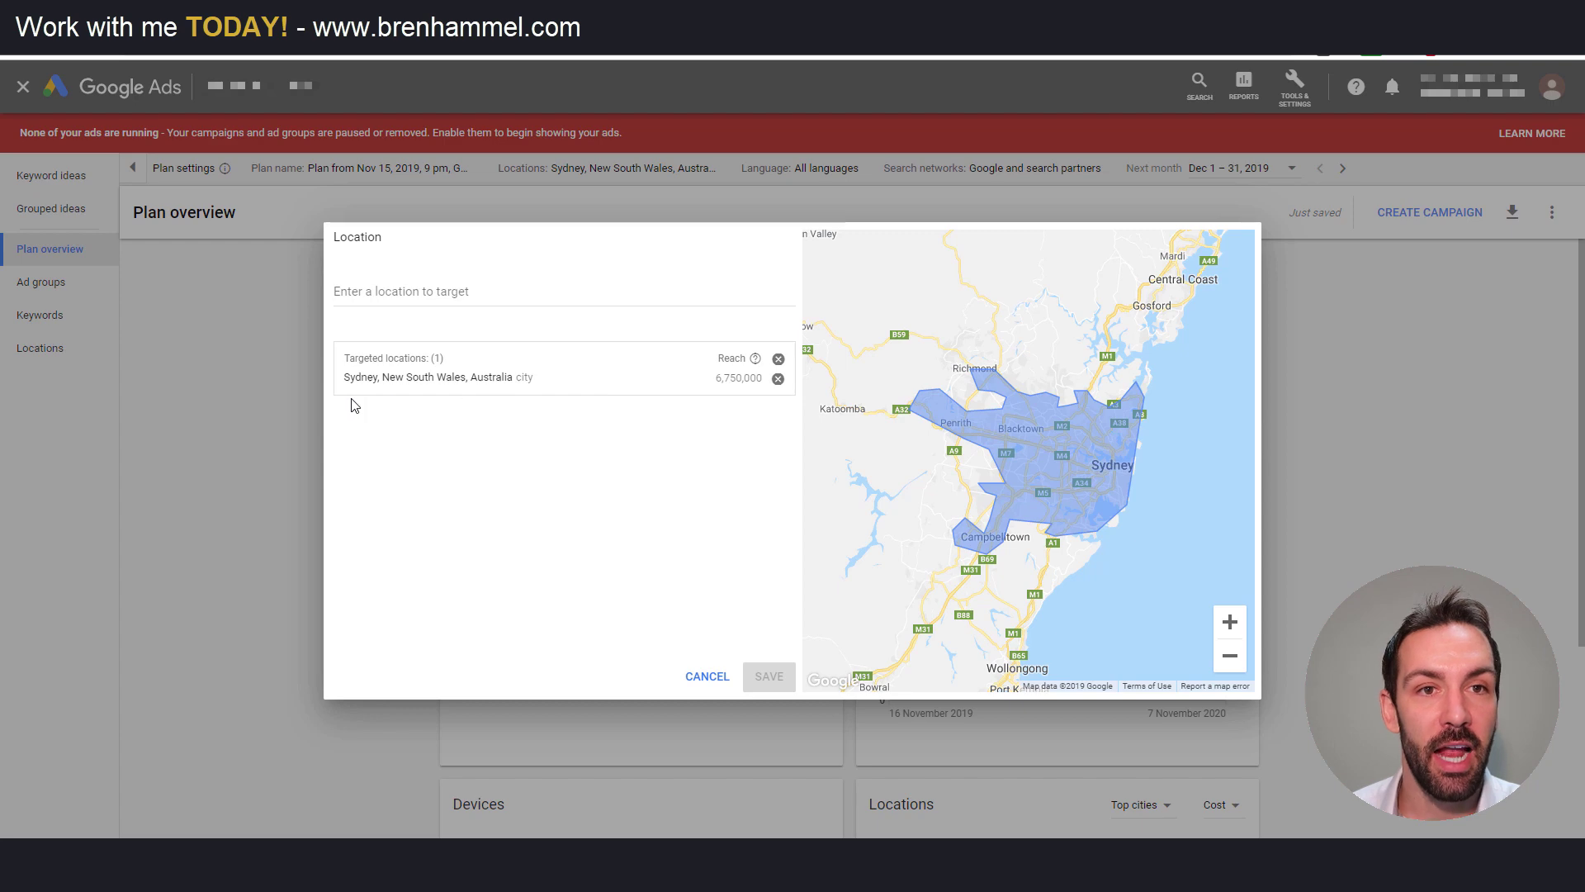
click(706, 676)
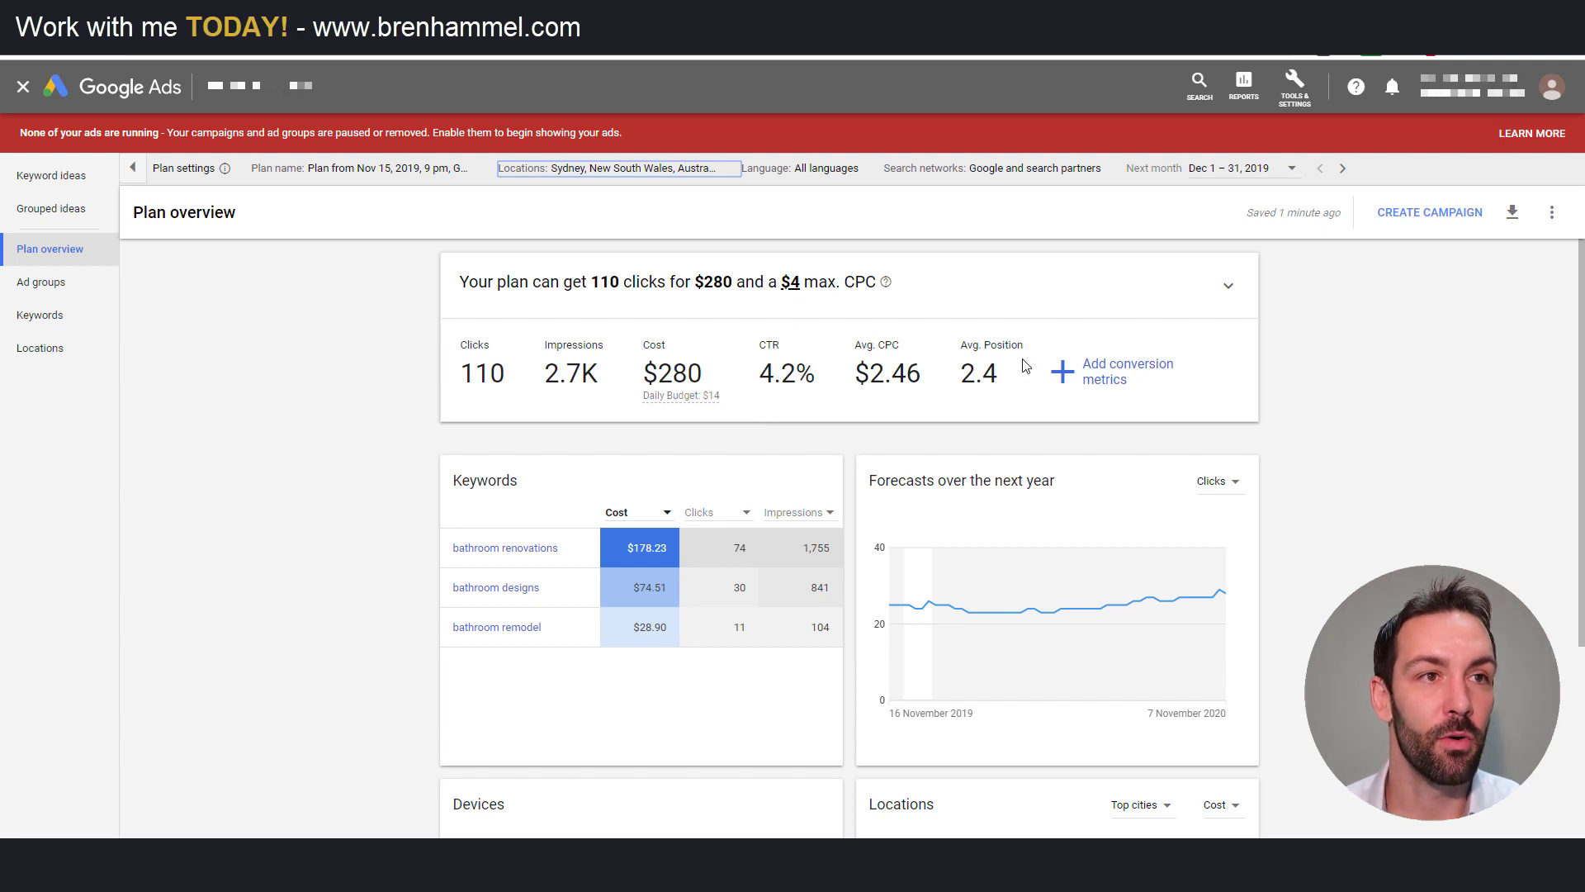
click(790, 289)
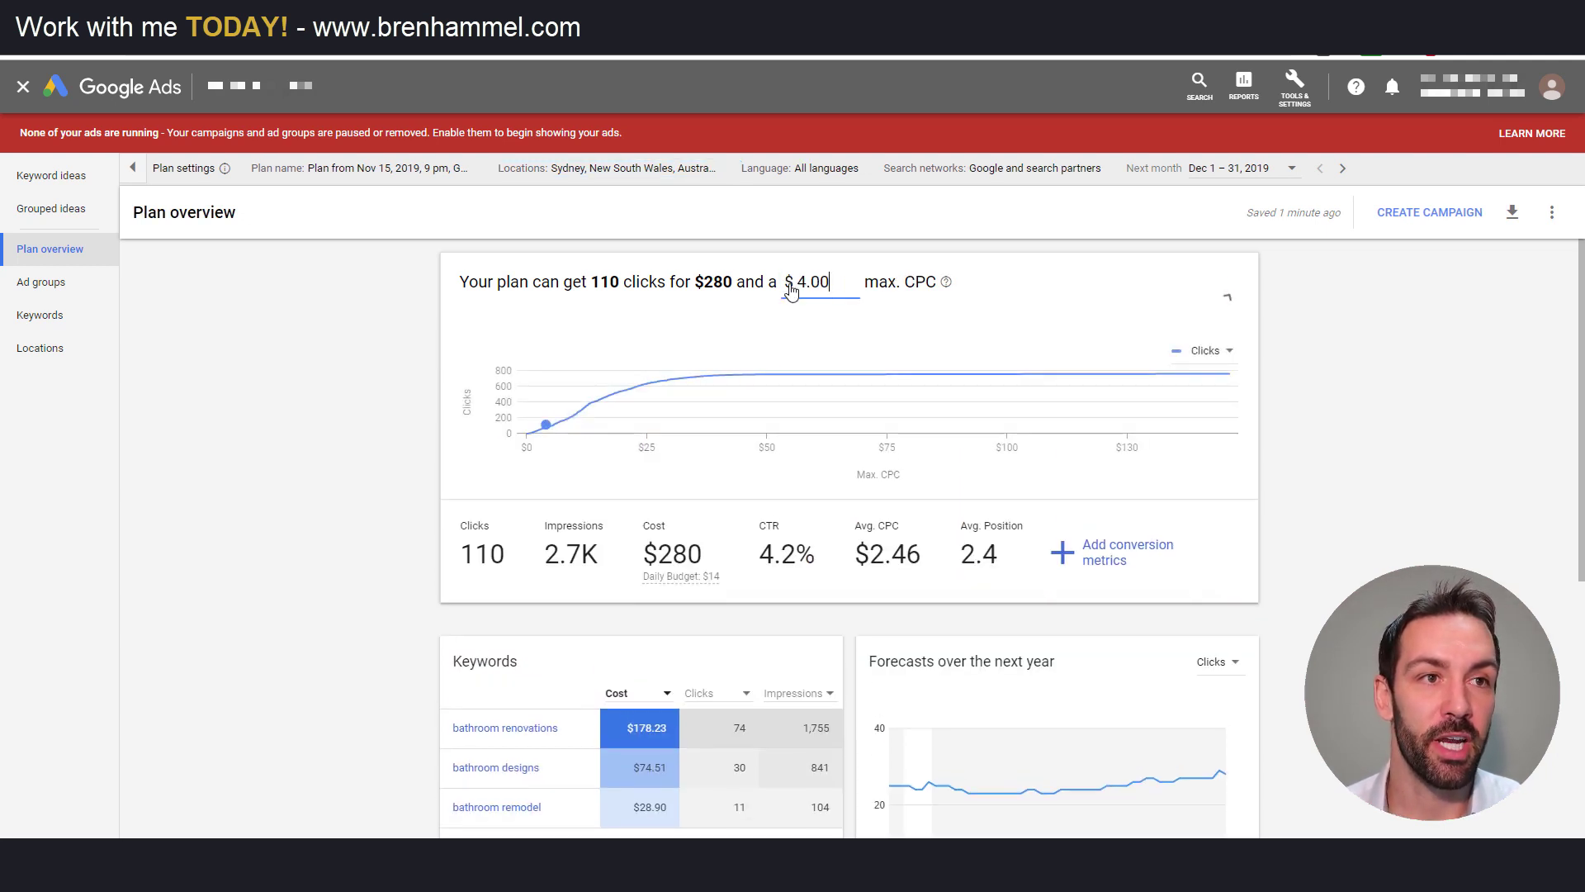
click(541, 437)
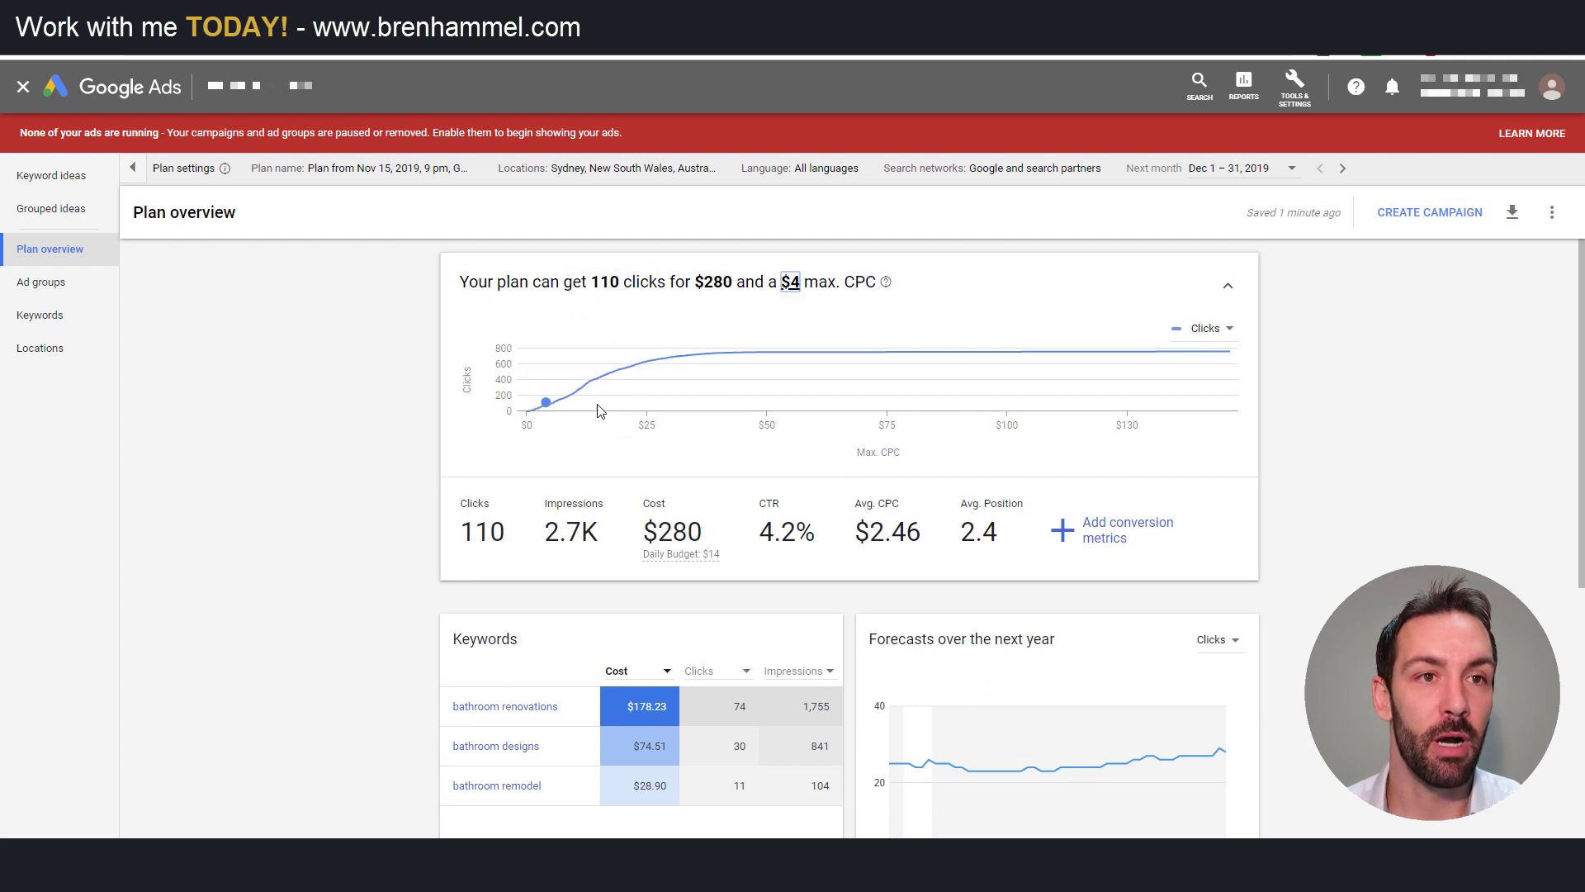
click(646, 363)
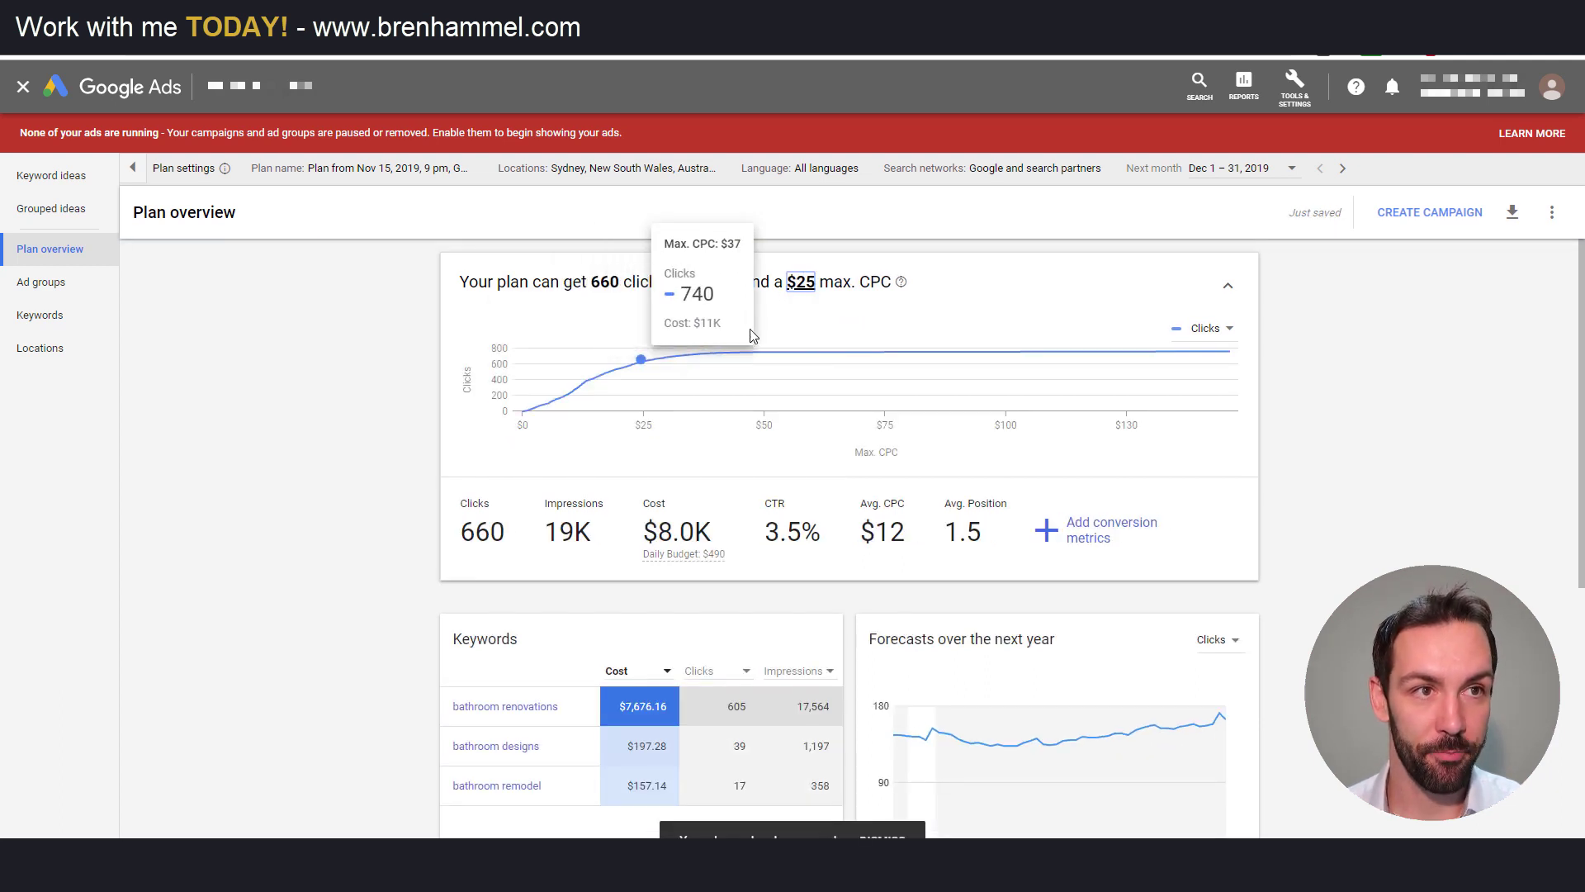
Set the plan's maximum CPC to $4.00
click(798, 286)
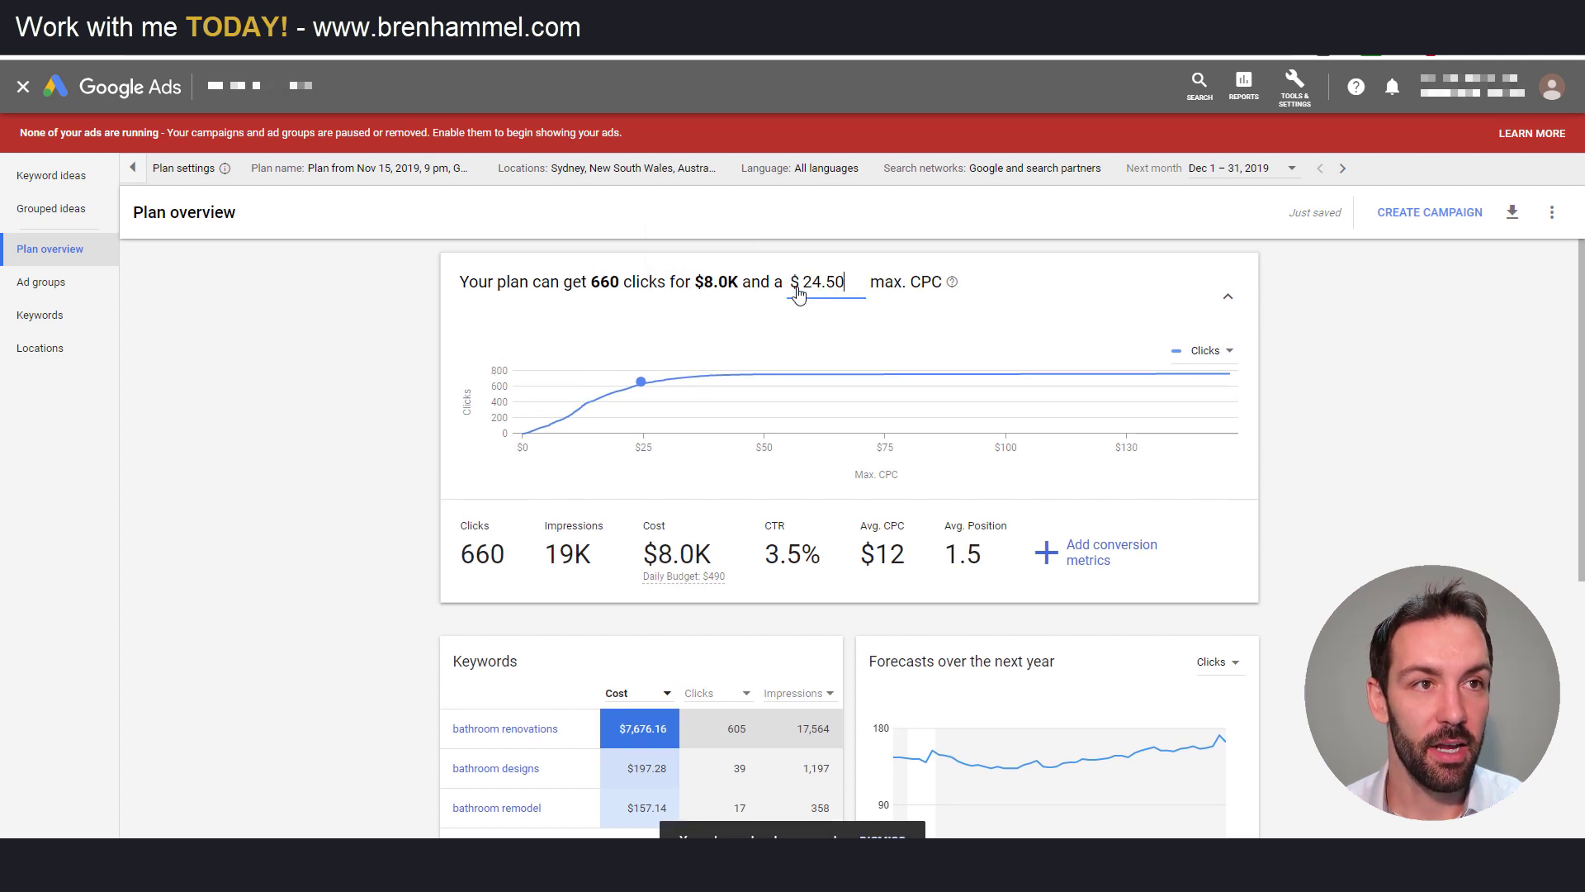
double_click(812, 282)
text(400)
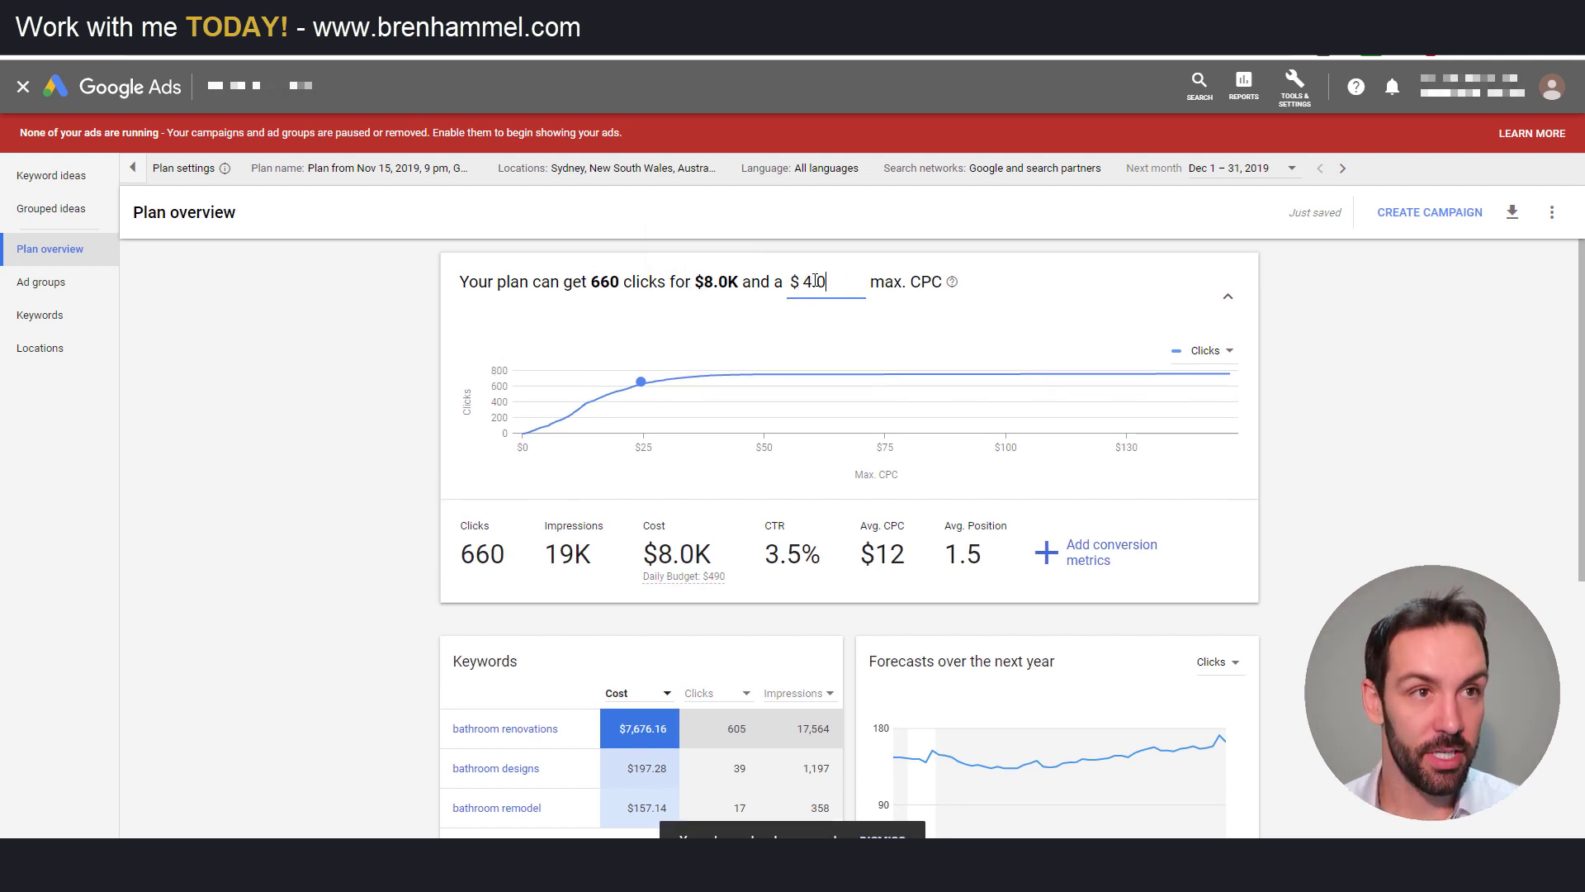
click(815, 281)
text(.)
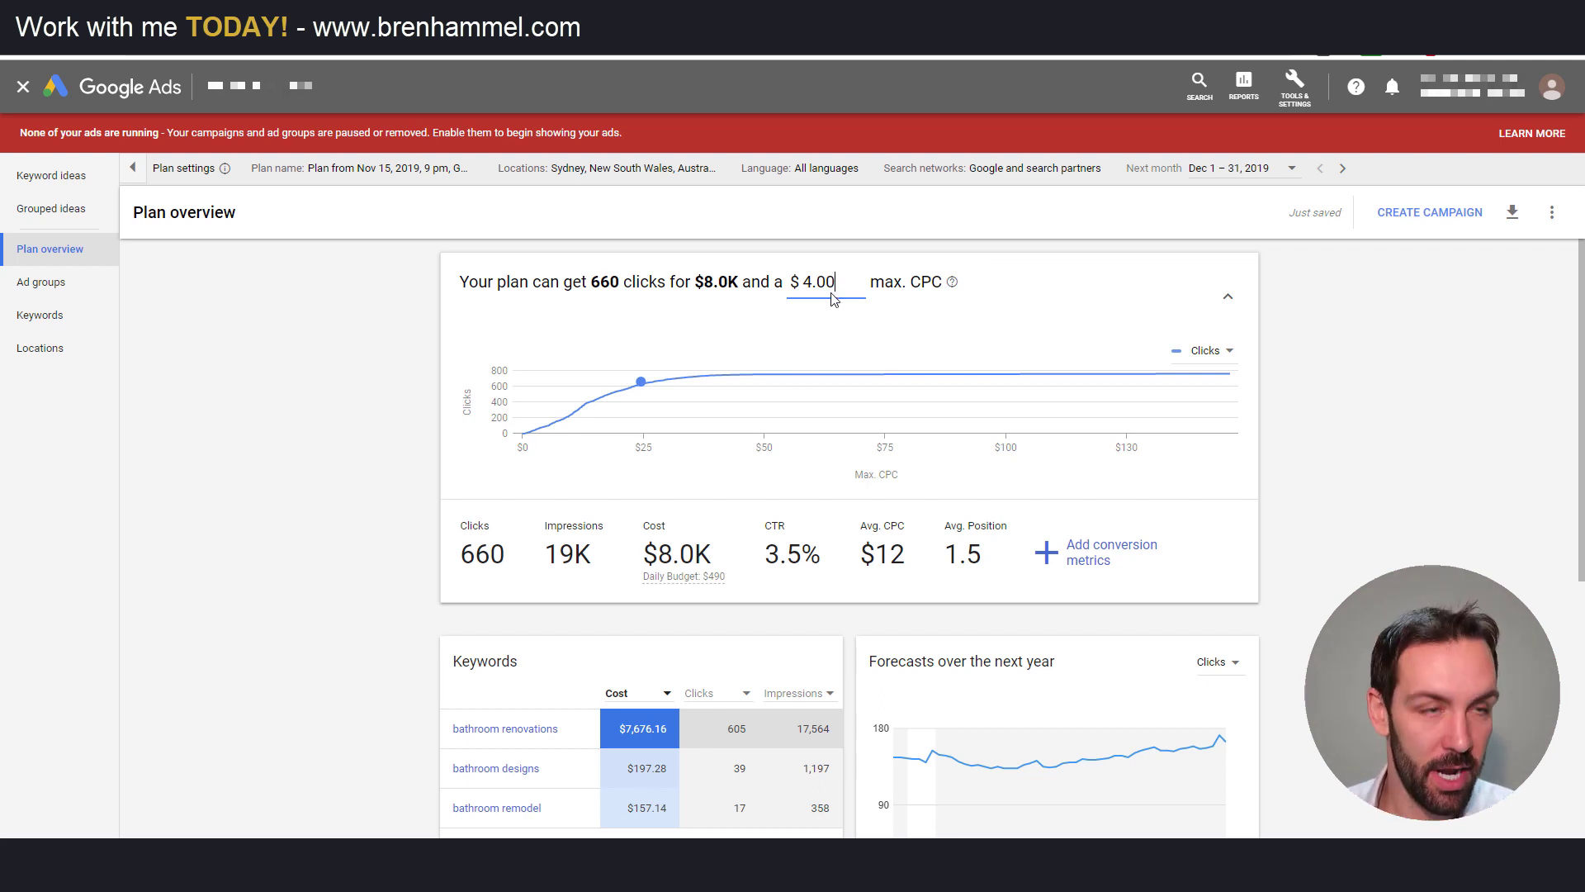
key(Return)
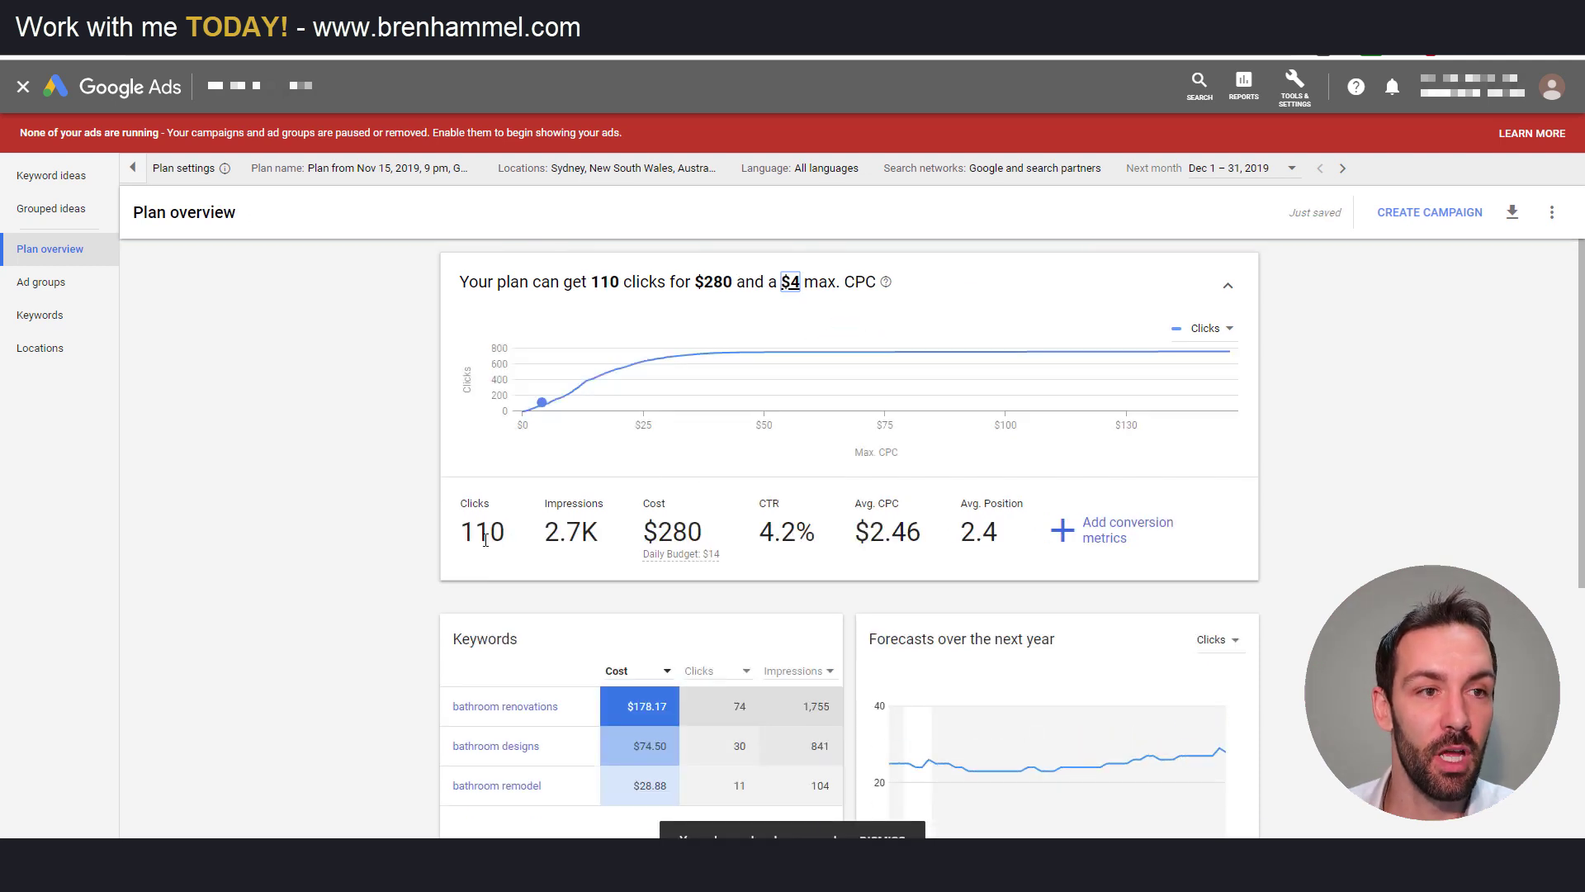
Add conversion metrics to the plan with a 5% conversion rate and a value of $15K per conversion
click(1067, 534)
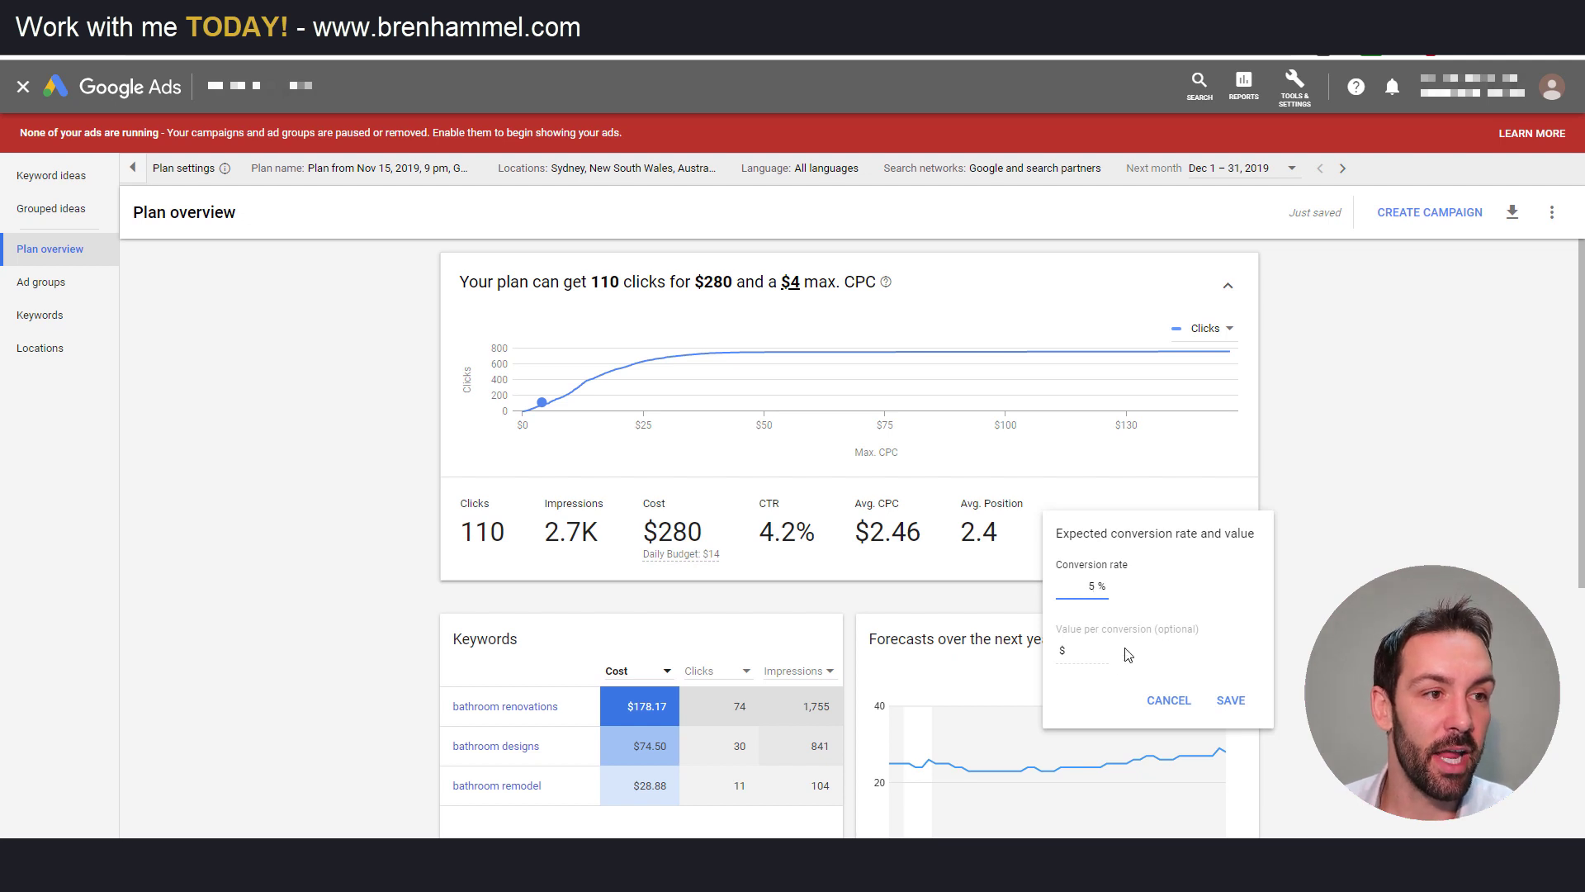
click(1100, 663)
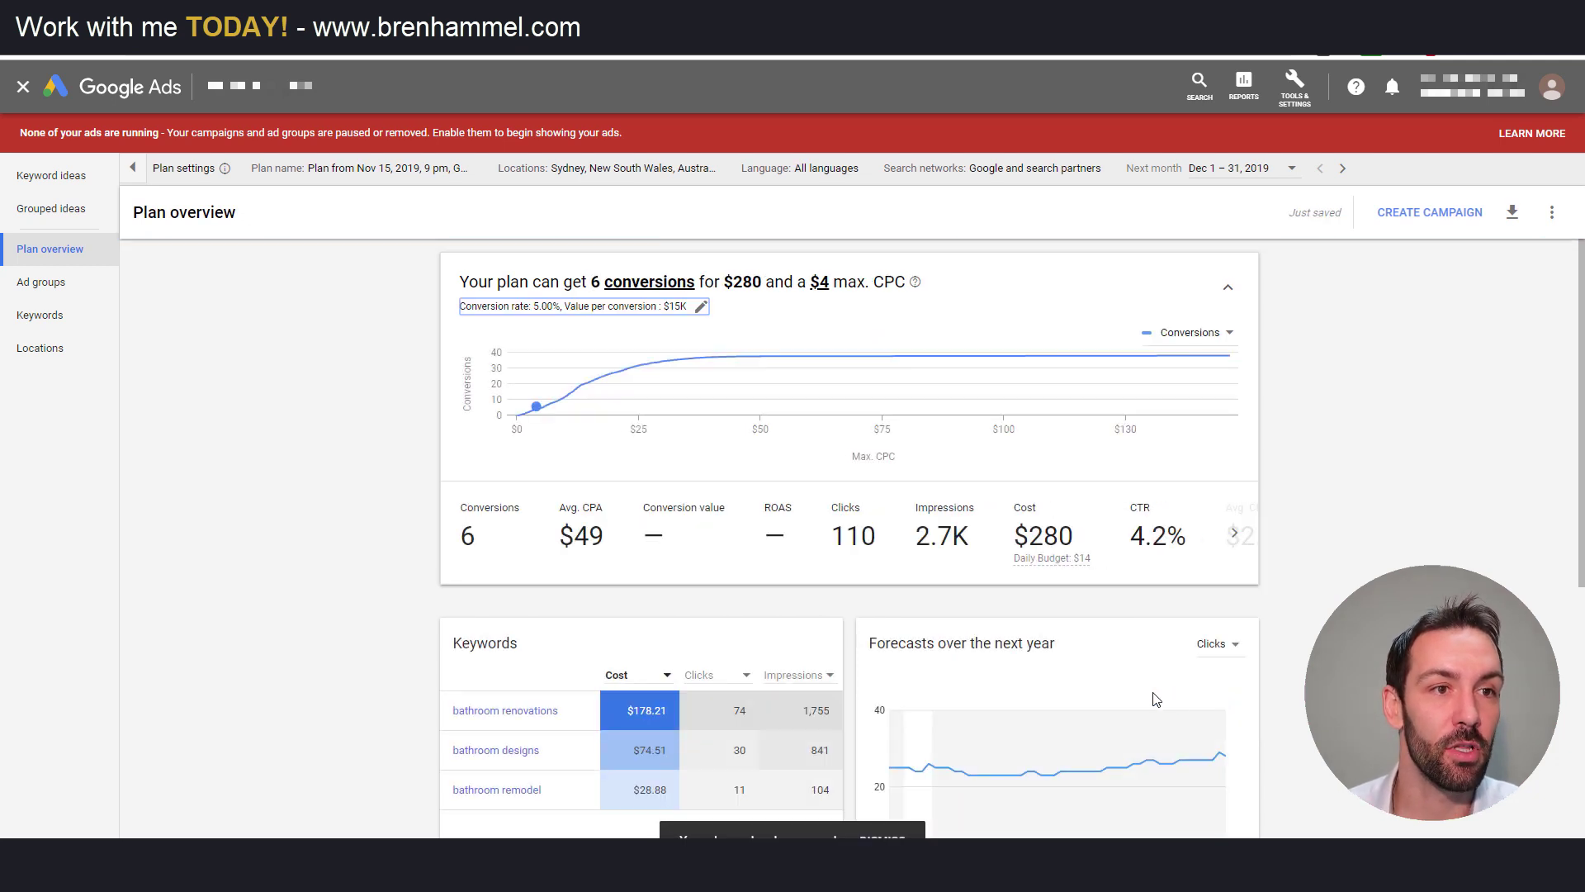
mouse_move(1111, 732)
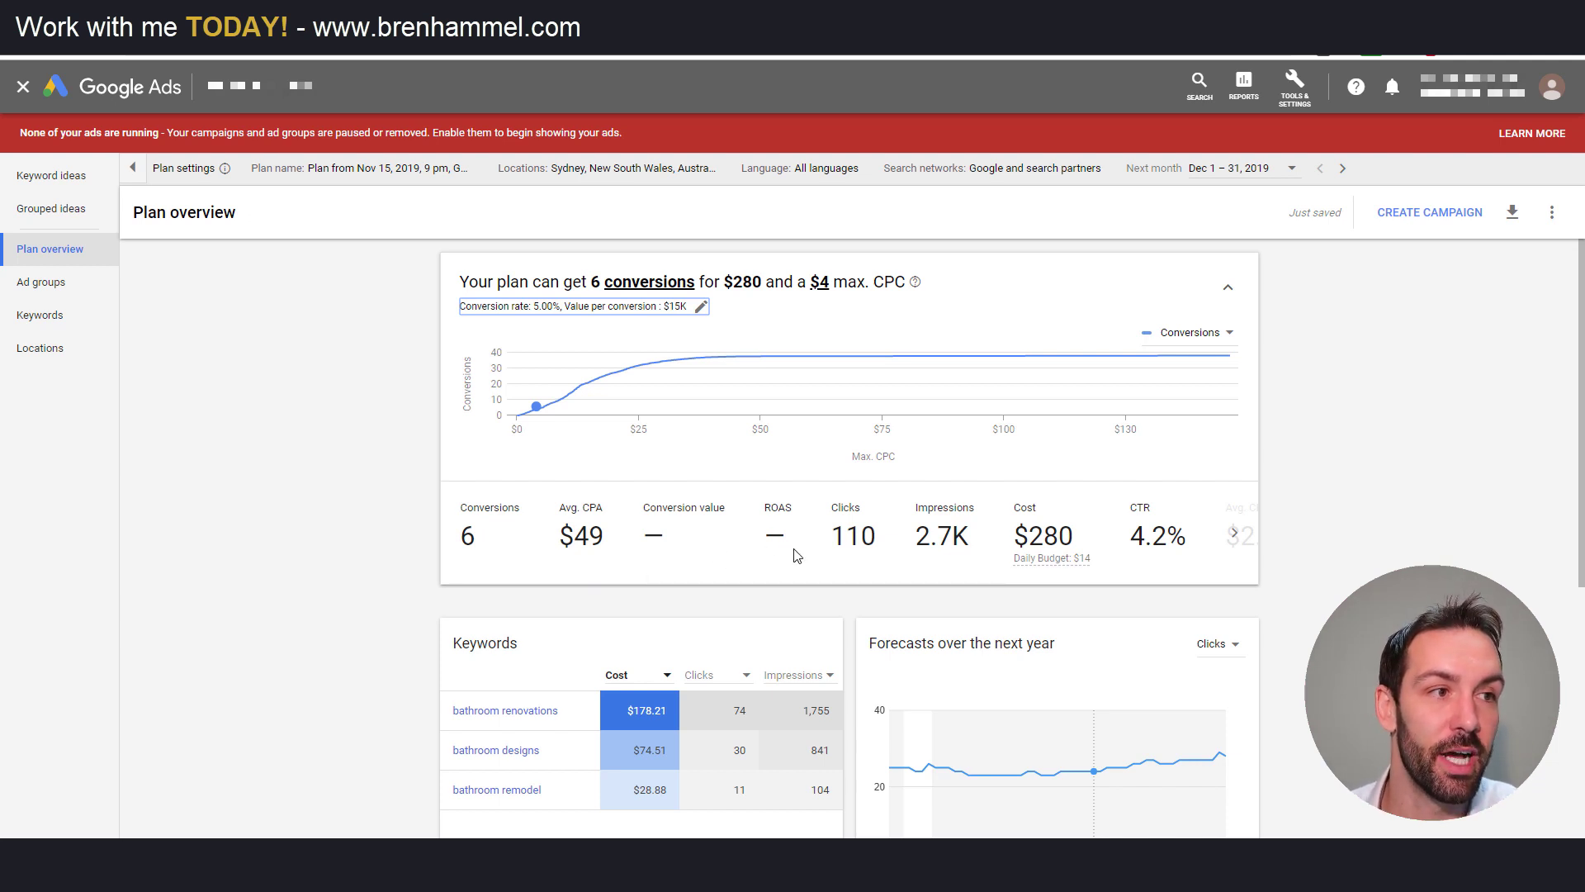
Review the plan's forecast metrics from conversions through average position, along with the keyword costs and yearly forecast
click(1236, 535)
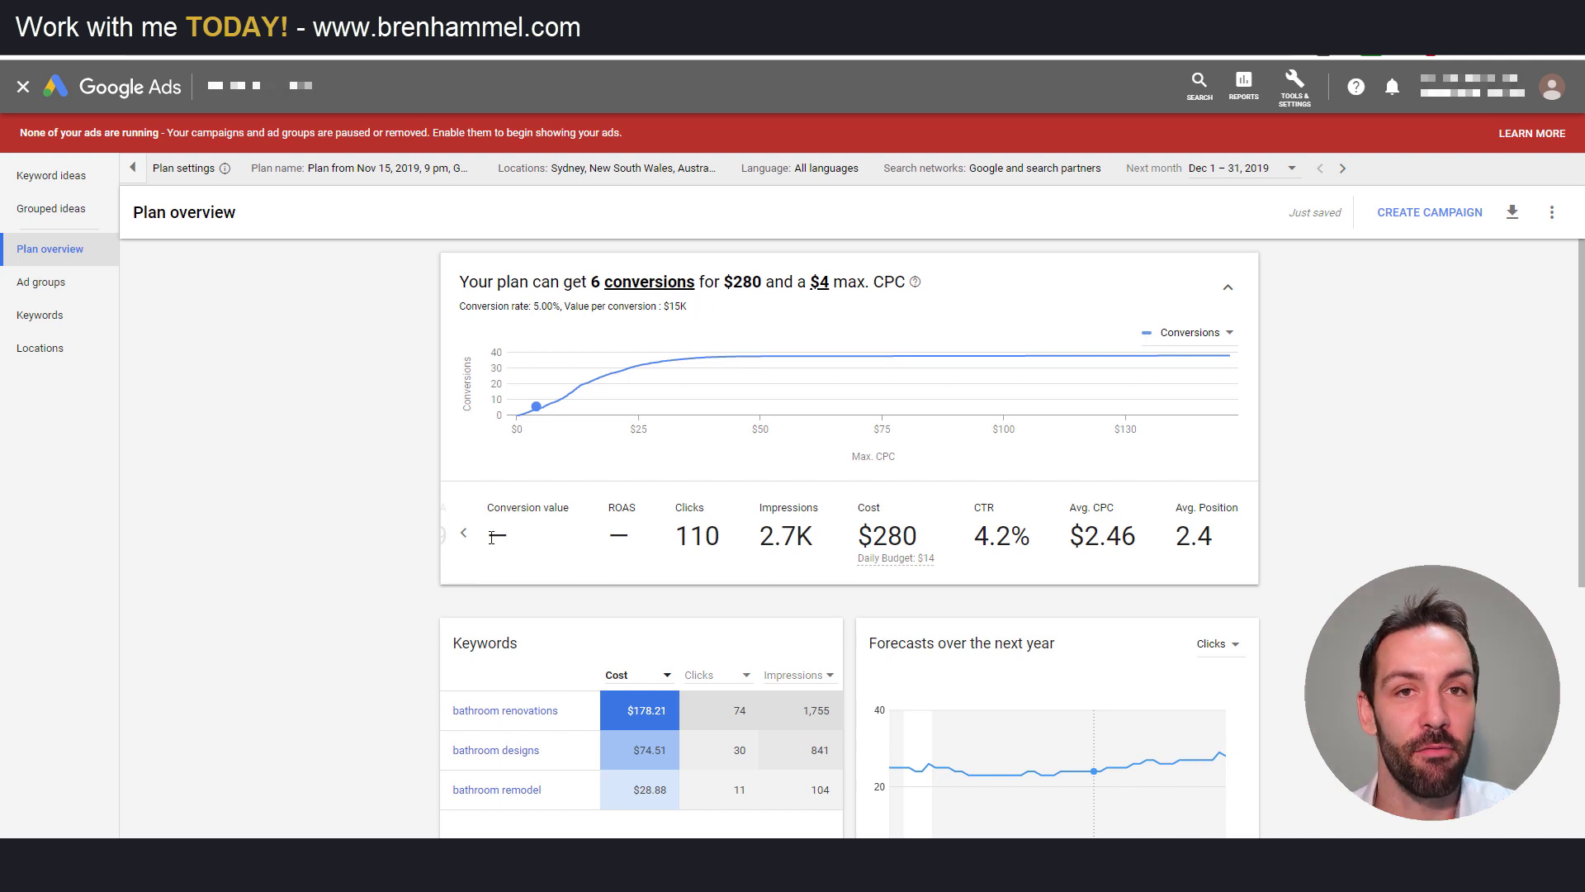
click(464, 533)
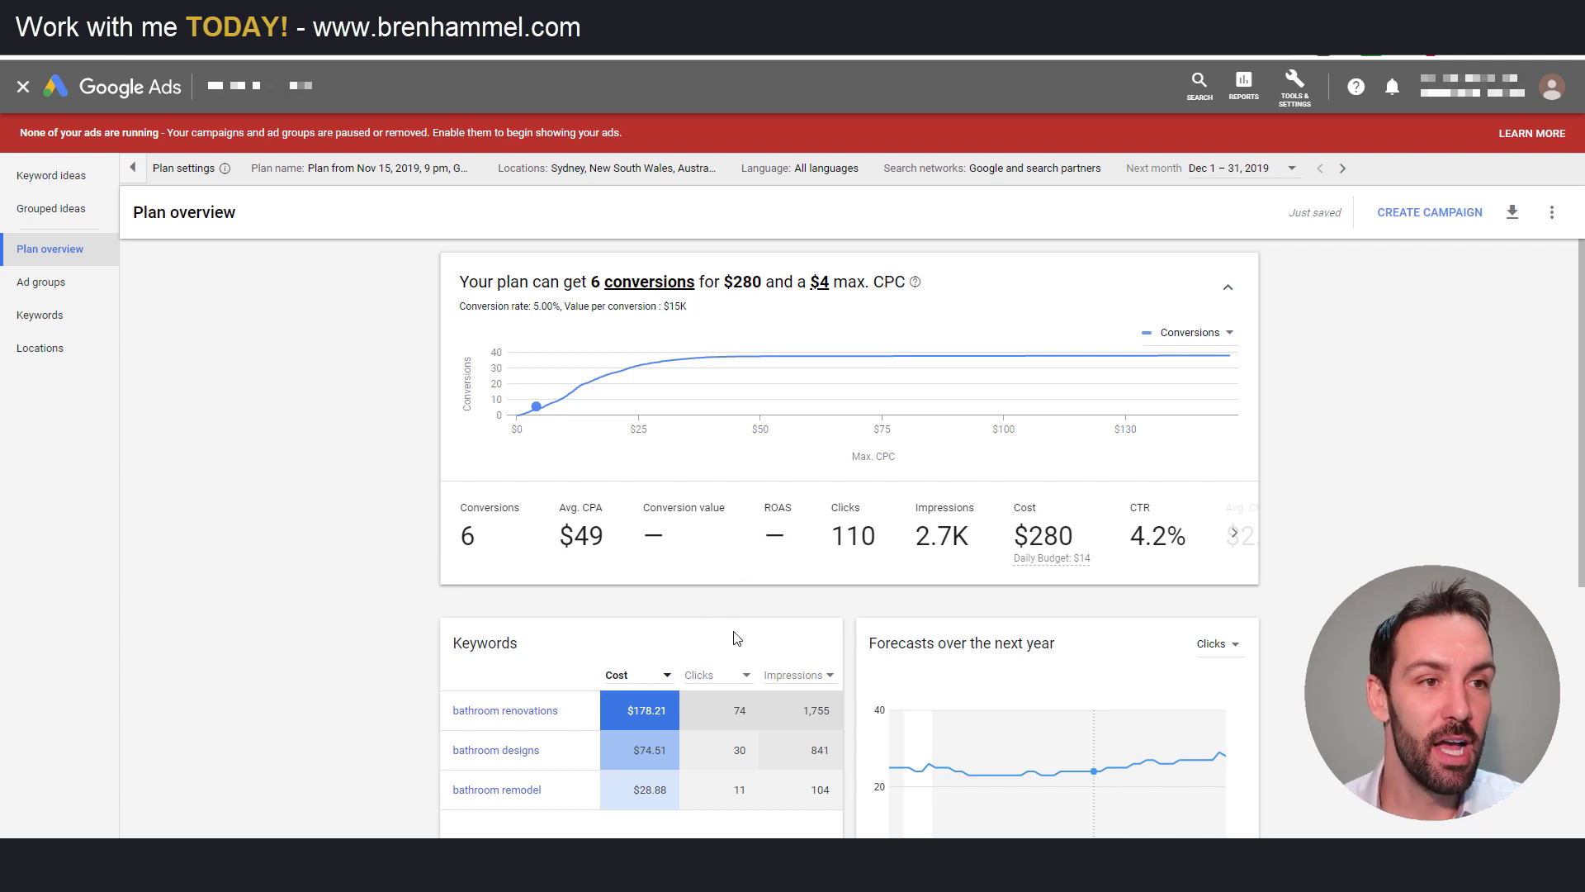
click(1233, 535)
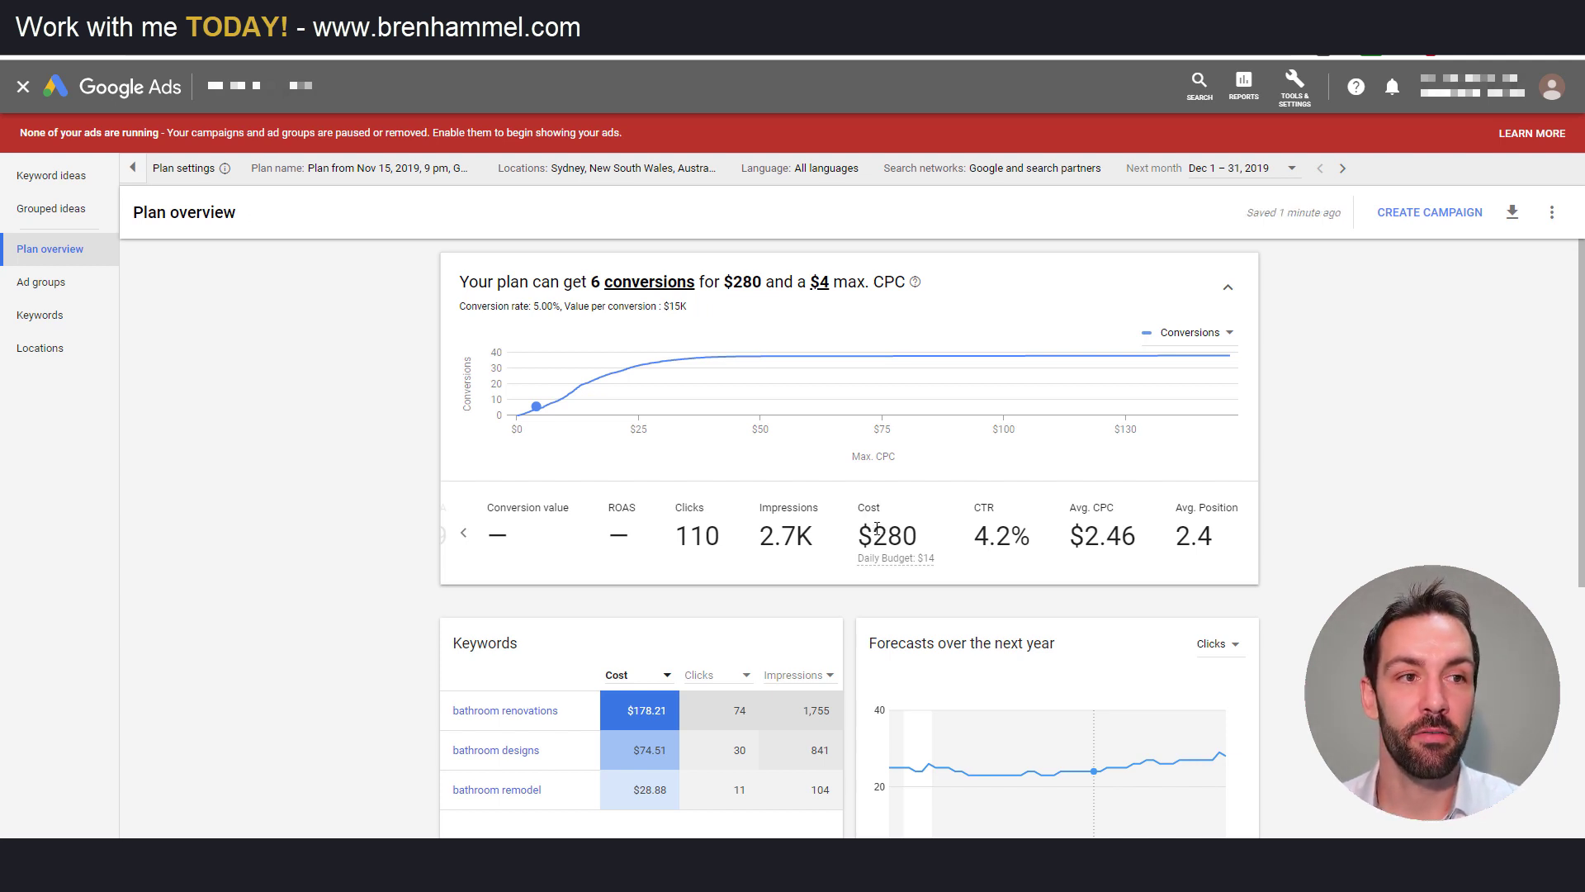
drag(877, 529, 929, 535)
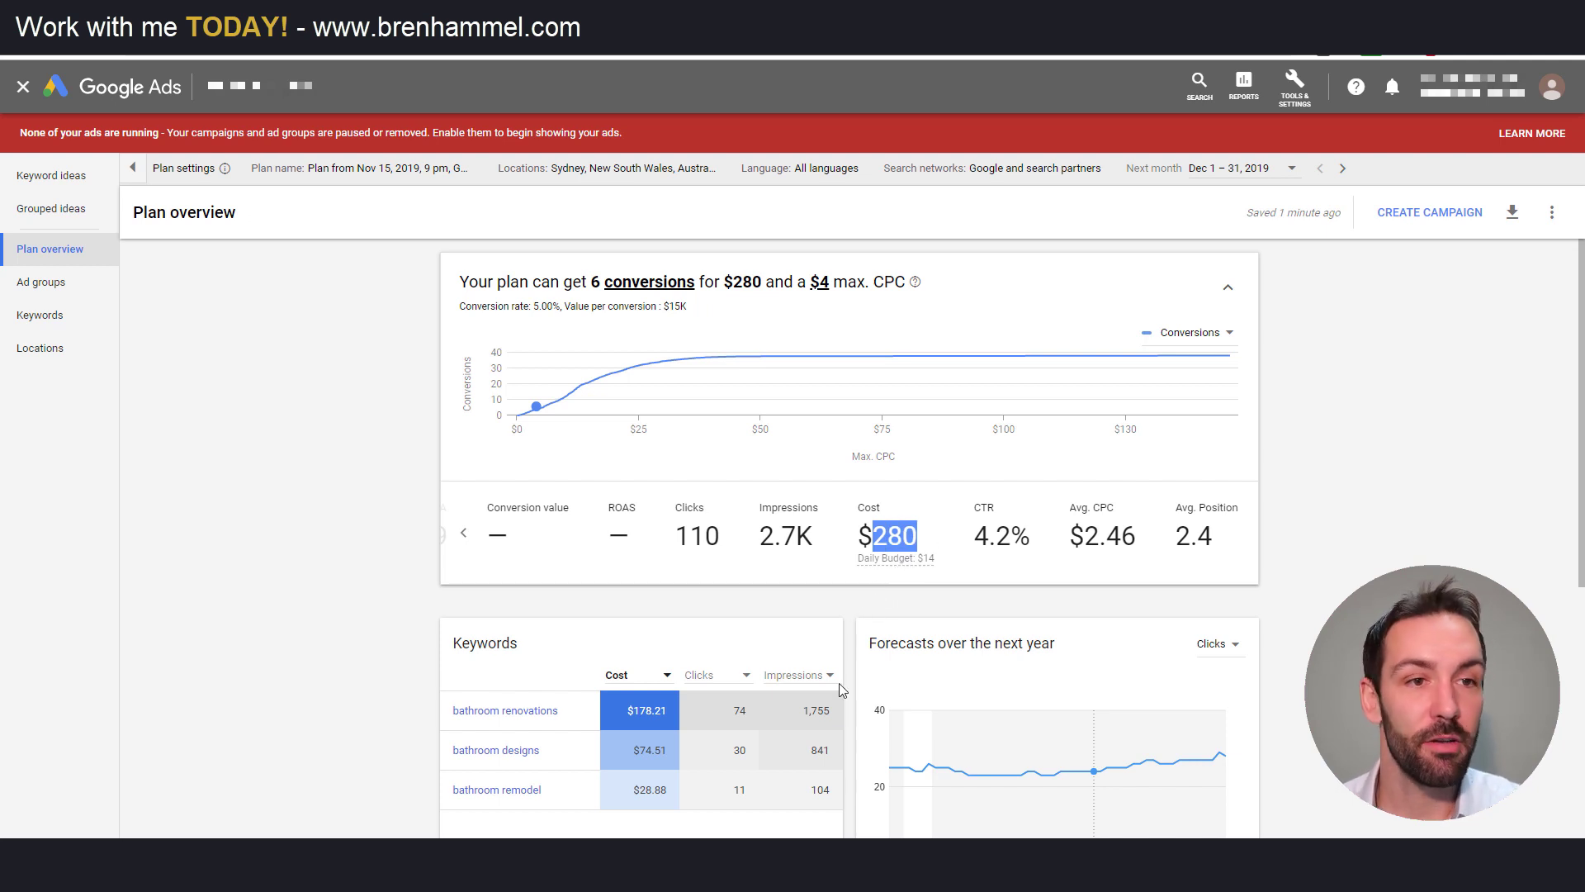
scroll(805, 717, down, 2)
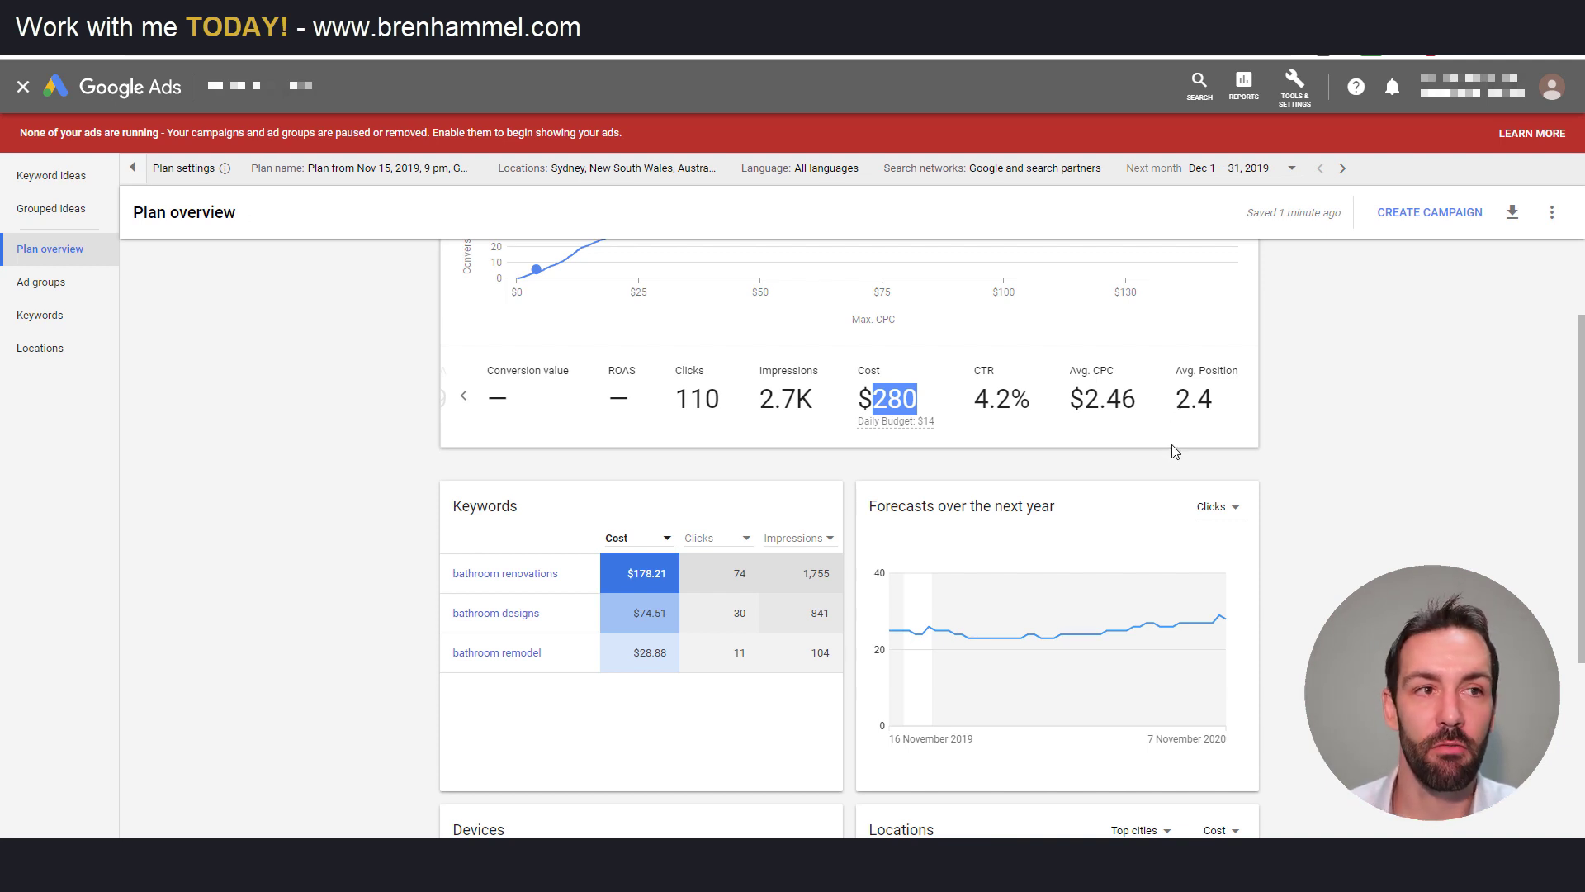
scroll(1172, 444, up, 2)
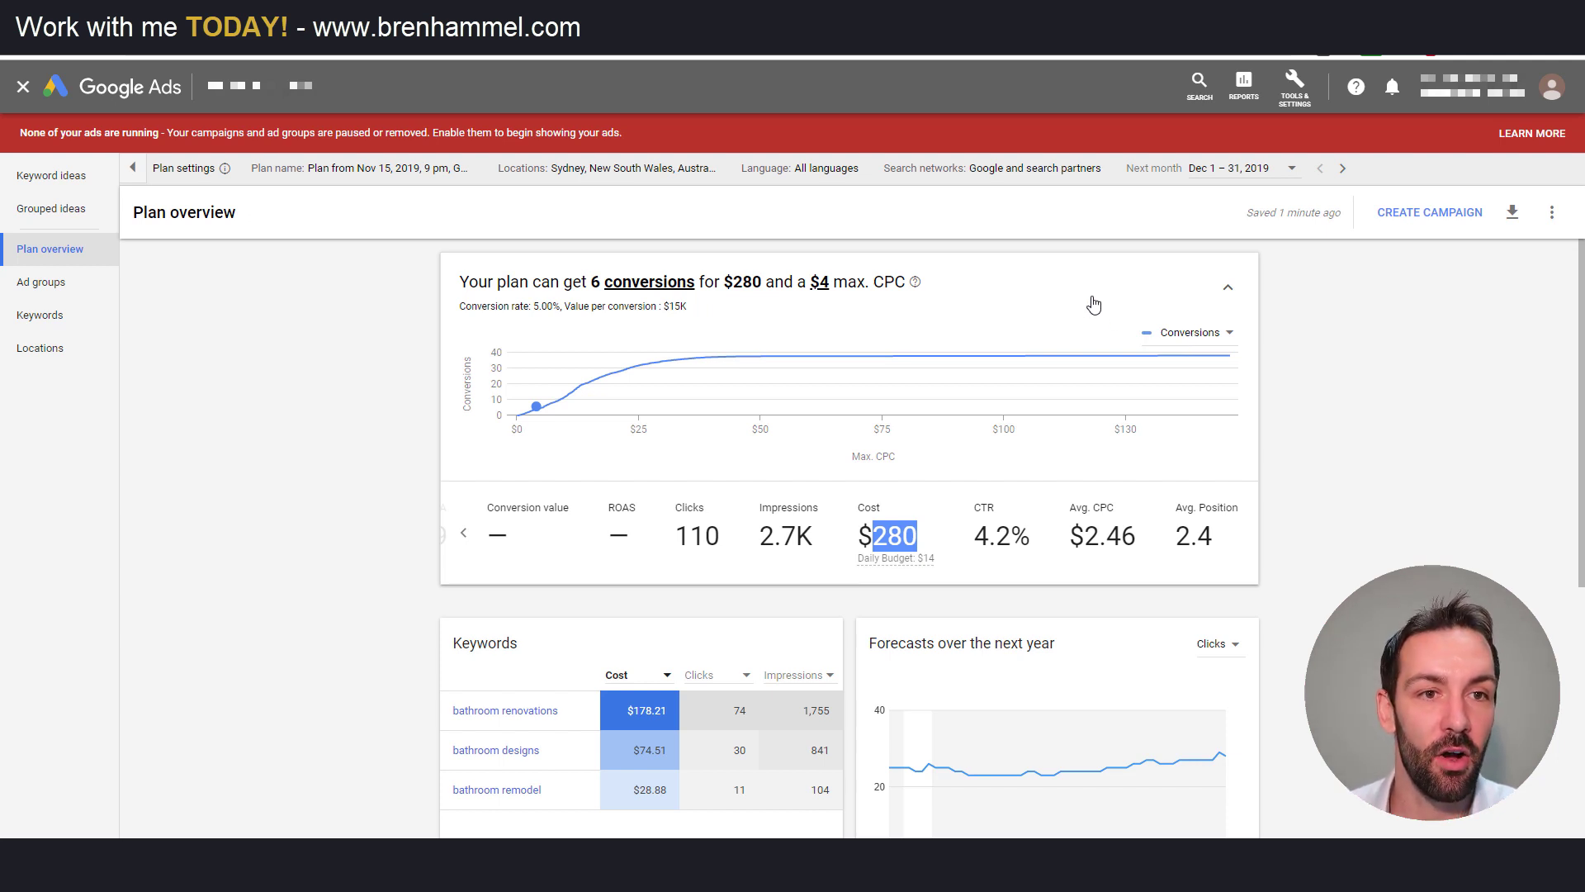
mouse_move(522, 416)
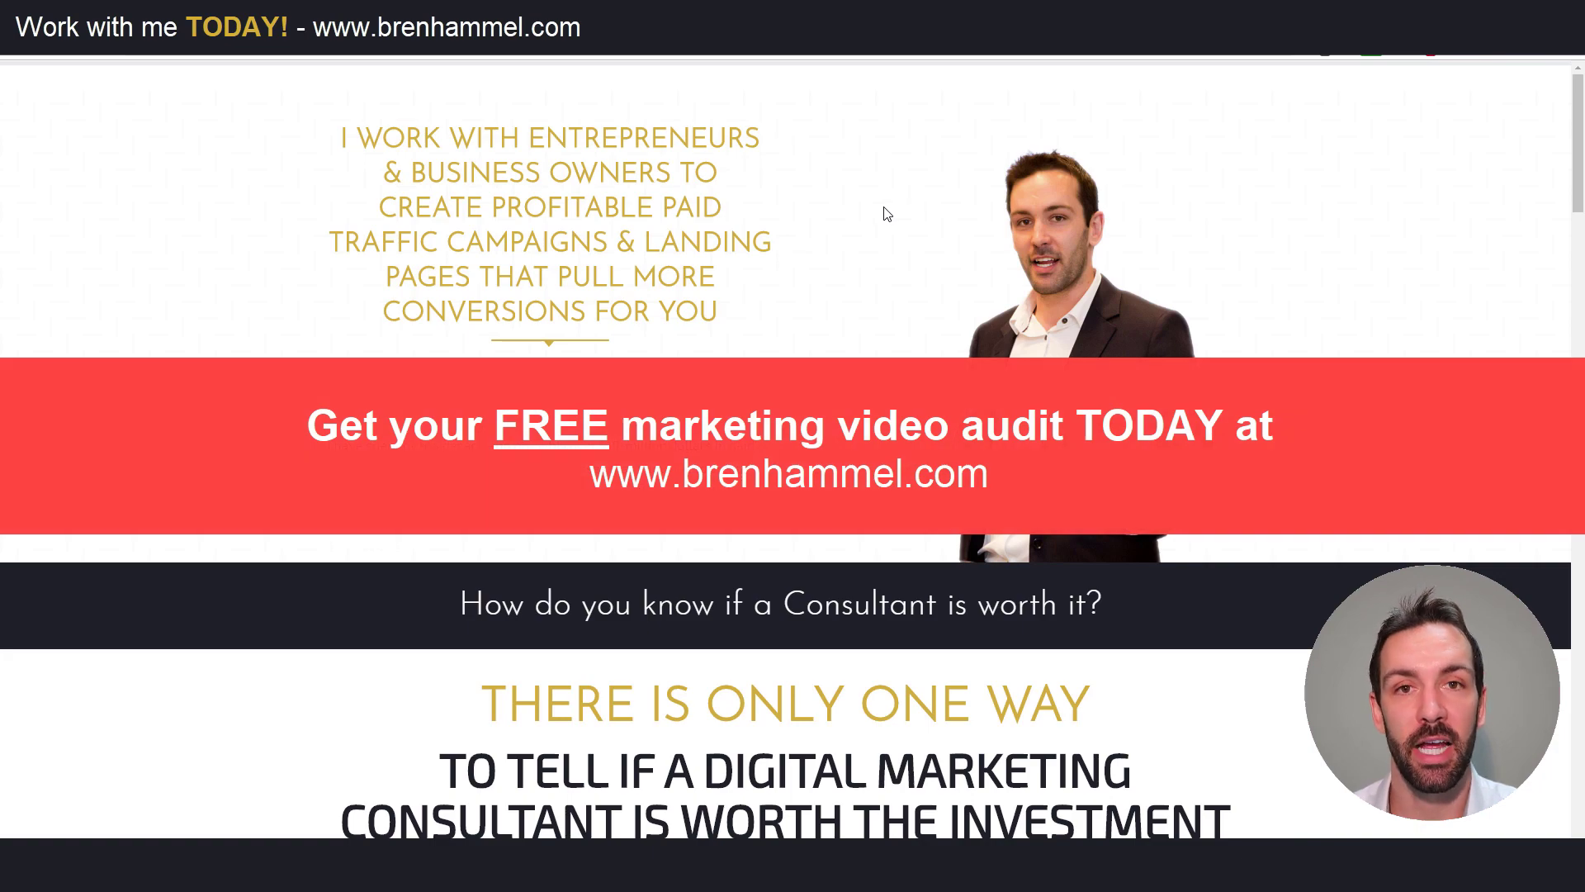
On the marketing consultant's website, open the page describing the free talk and view its enquiry form
scroll(876, 347, down, 10)
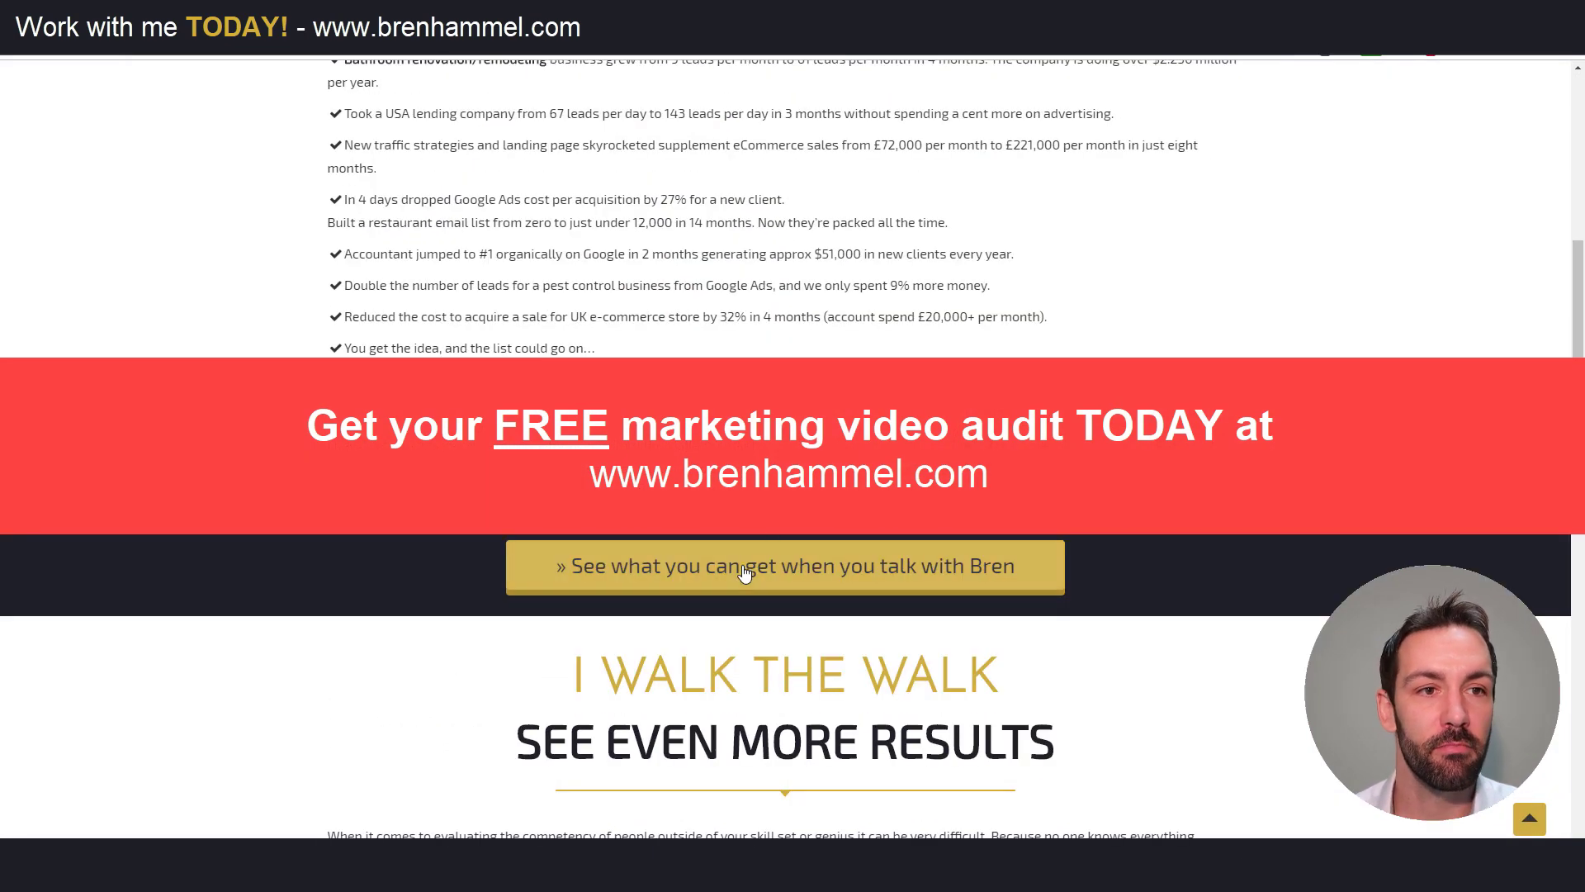
click(701, 570)
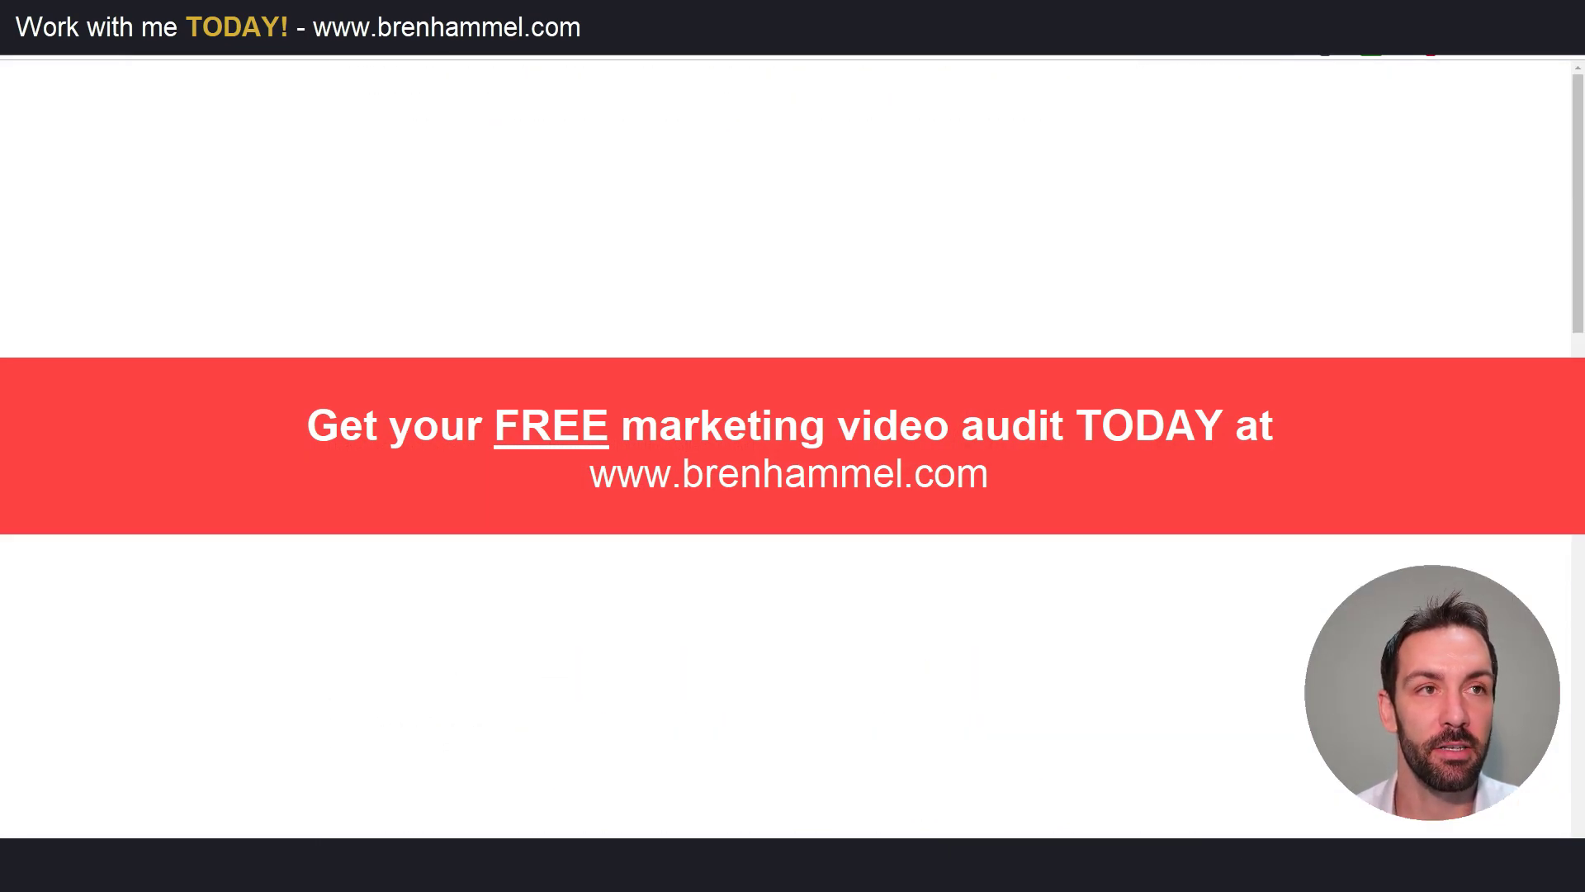
scroll(740, 574, down, 3)
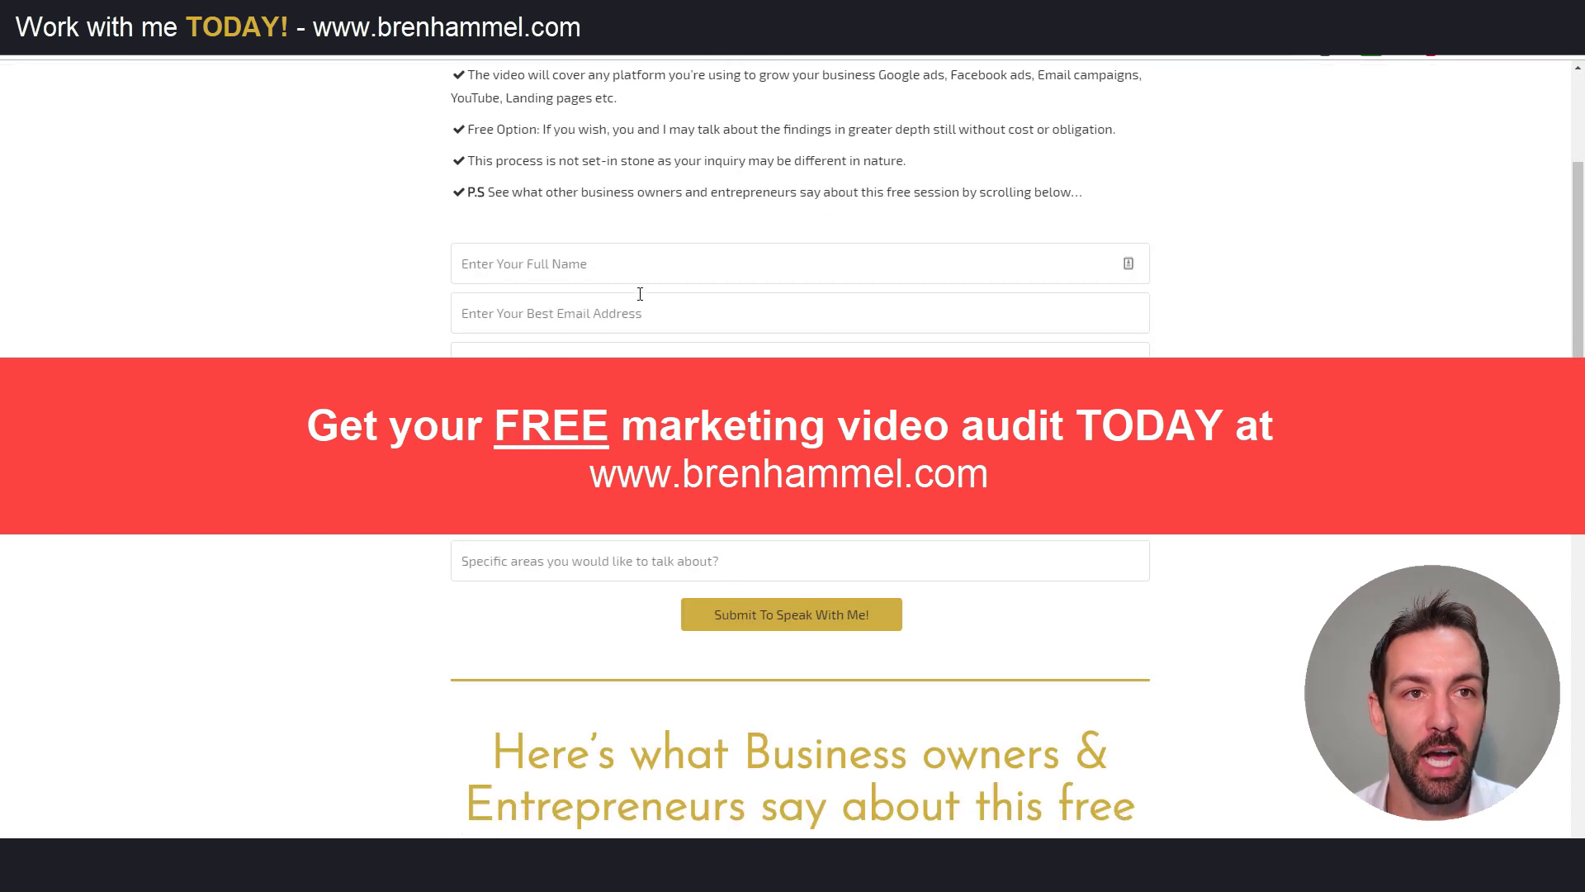